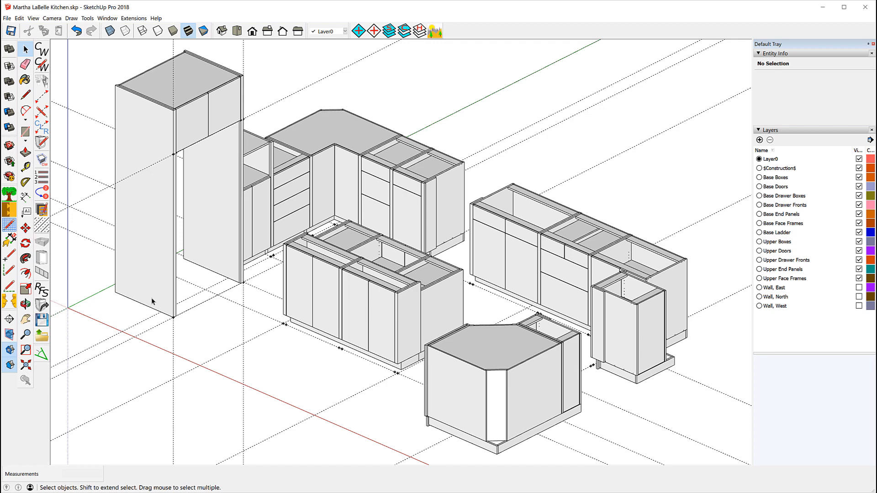
Place a guide line 18" out from the bottom edge of the tall refrigerator cabinet's outer end panel
middle_click_drag(130, 322, 187, 328)
scroll(78, 284, "up", 3)
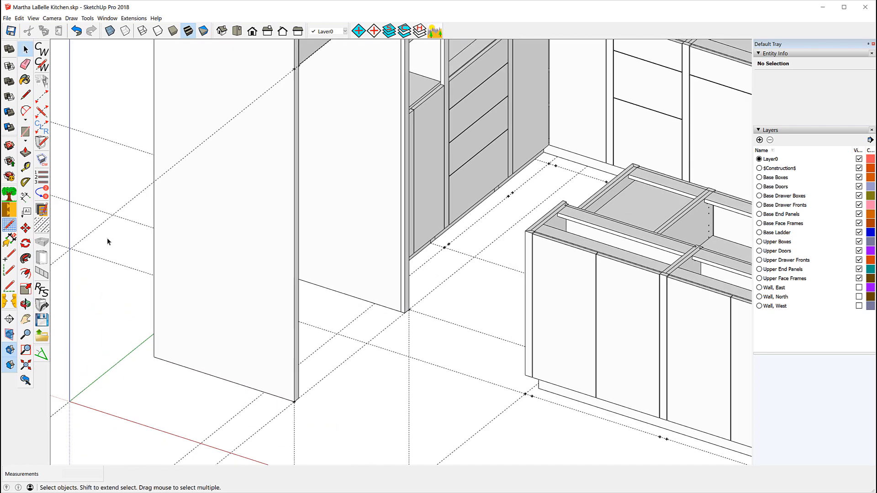
scroll(115, 226, "down", 1)
scroll(126, 363, "up", 1)
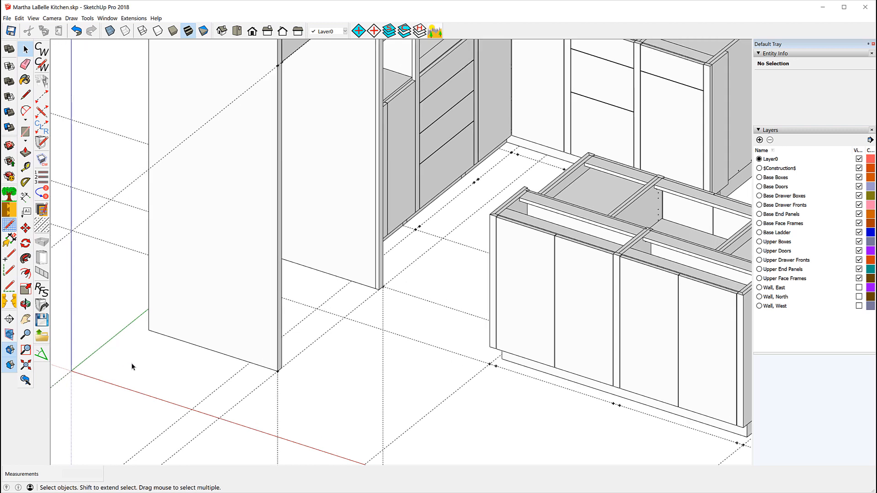
left_click(26, 167)
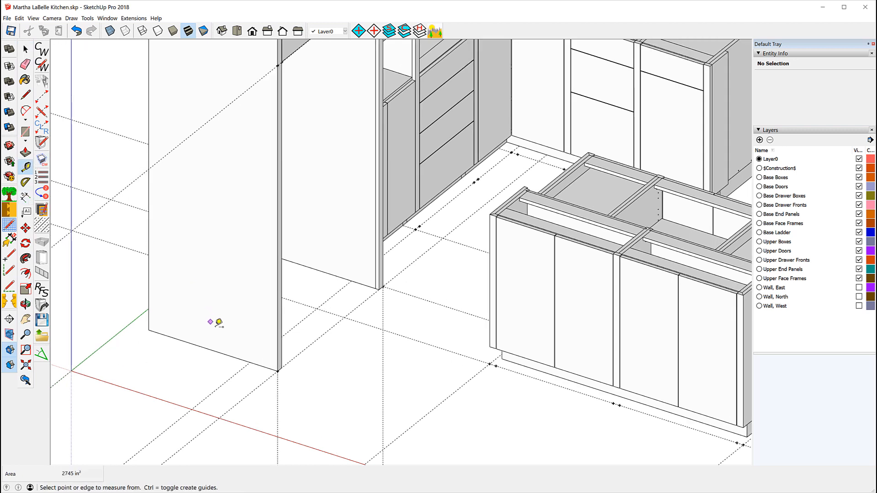
left_click(220, 352)
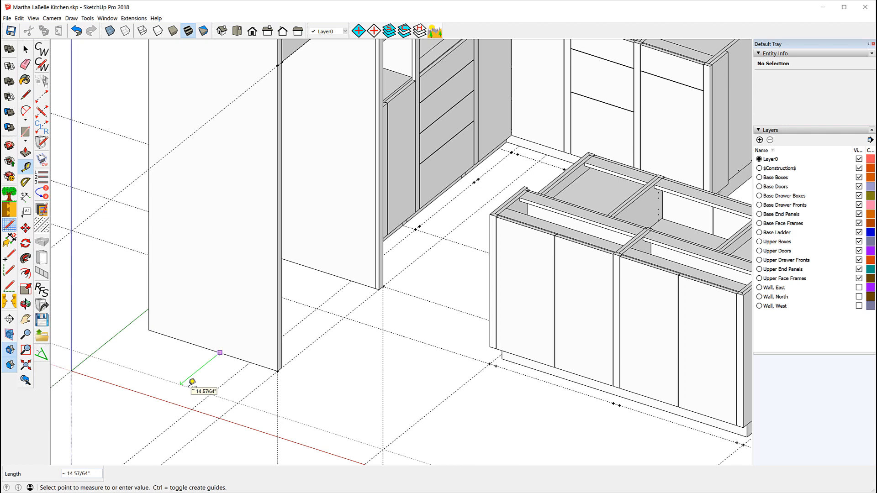
type("18")
key("Return")
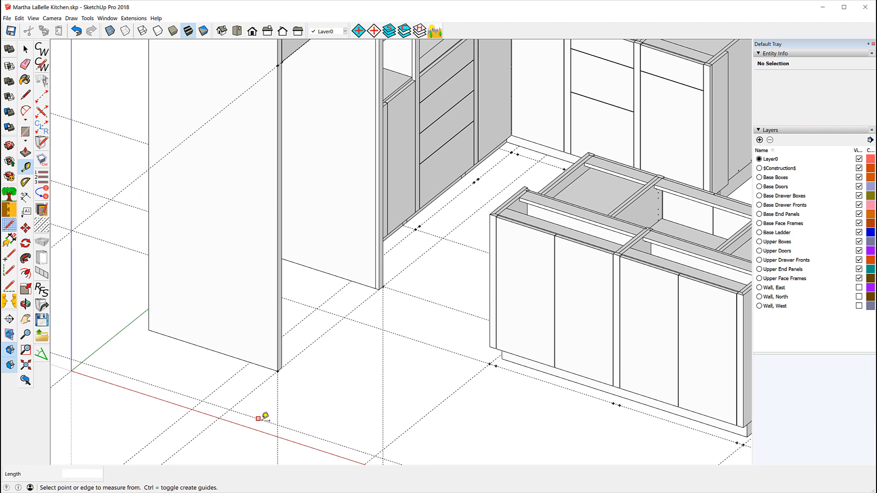
Show the Wall, West layer and measure along the new guide from its crossing with the scribe-side guide to the west wall
left_click(246, 397)
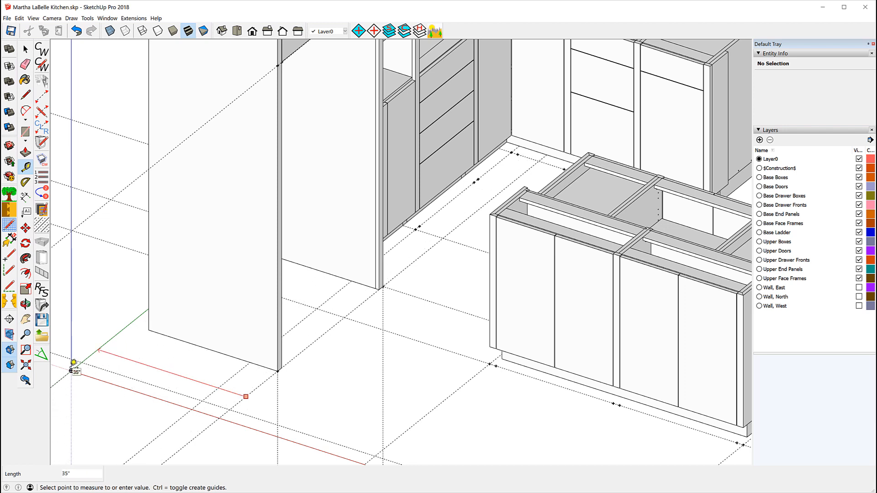
key("Escape")
scroll(73, 365, "down", 4)
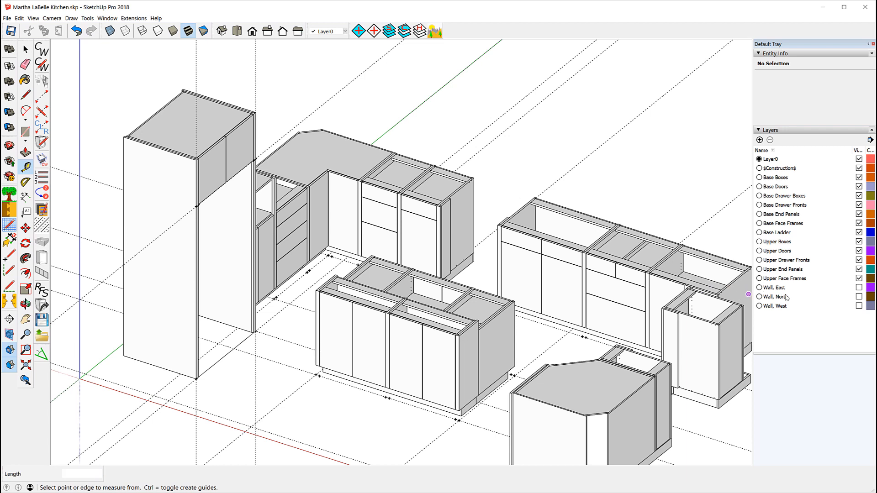
left_click(859, 306)
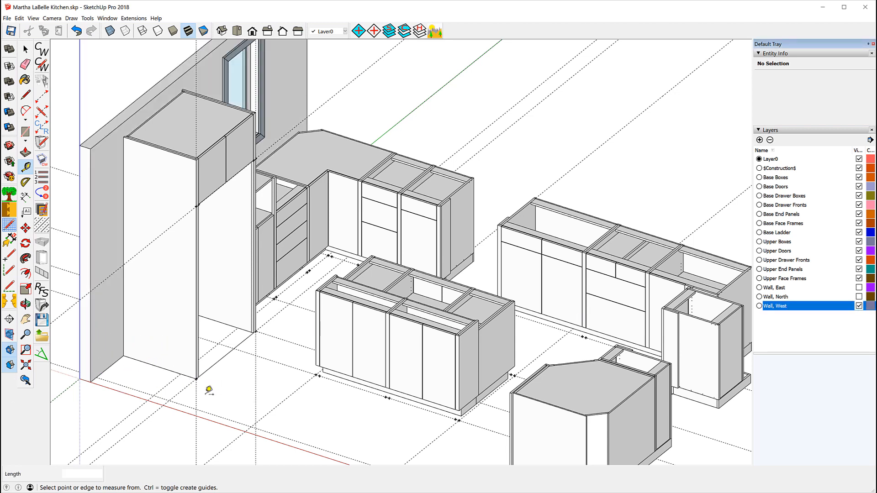
left_click(180, 392)
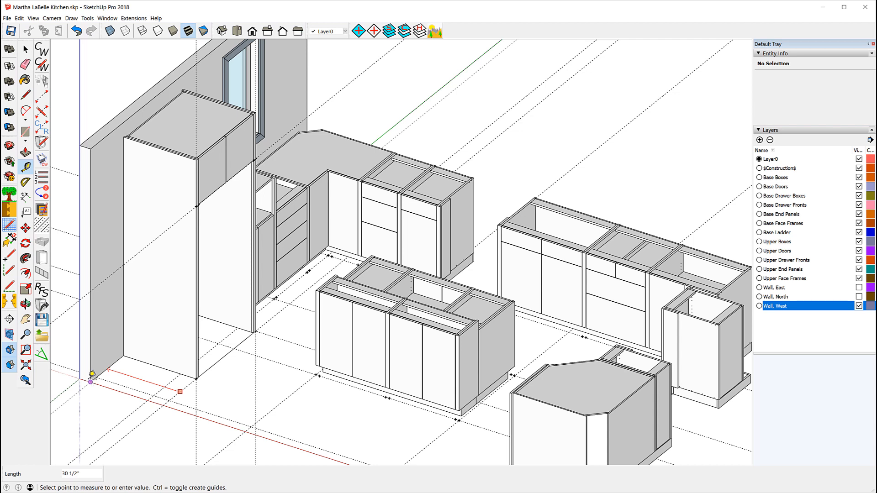
key("Escape")
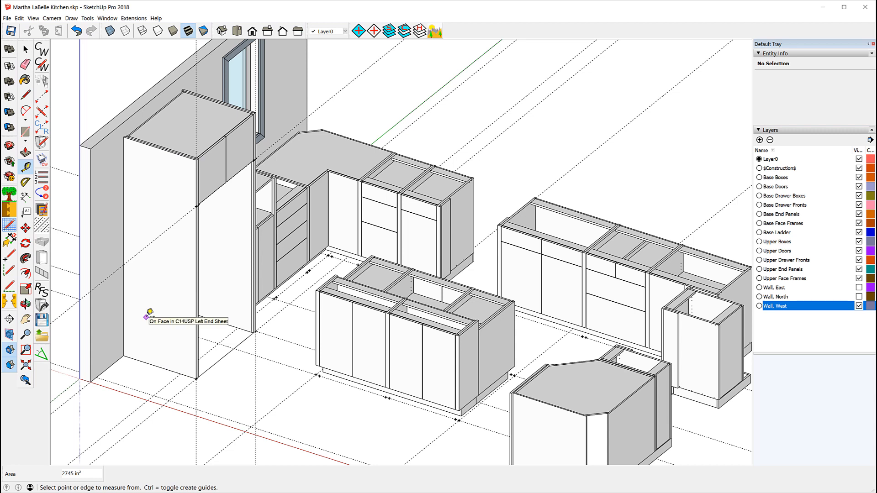
Load the client's Base Cabinets file from the CabWriter user defaults
left_click(41, 337)
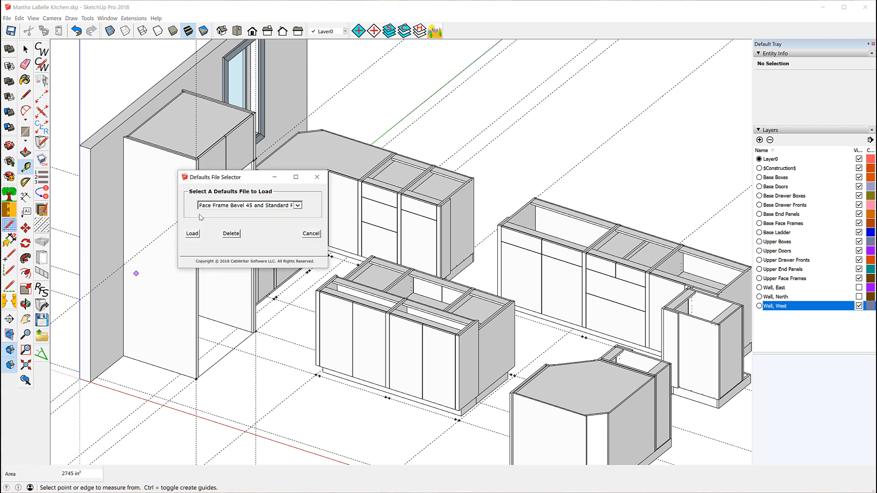
left_click(298, 205)
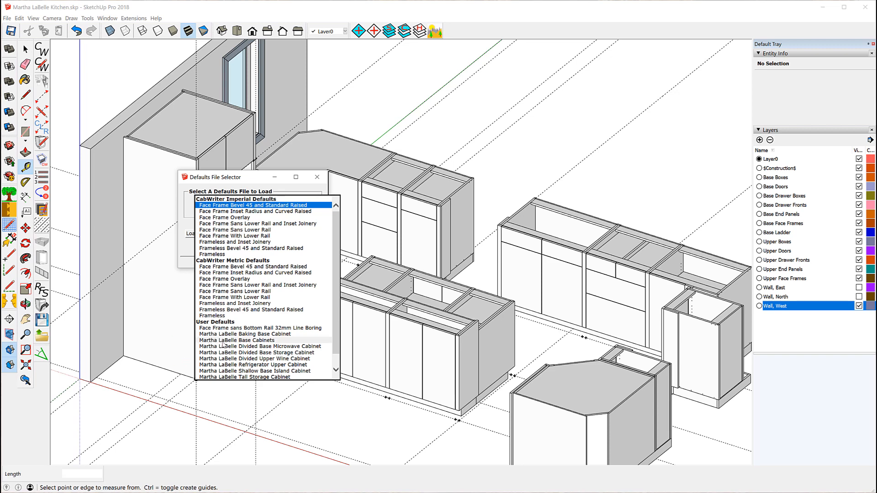
left_click(262, 340)
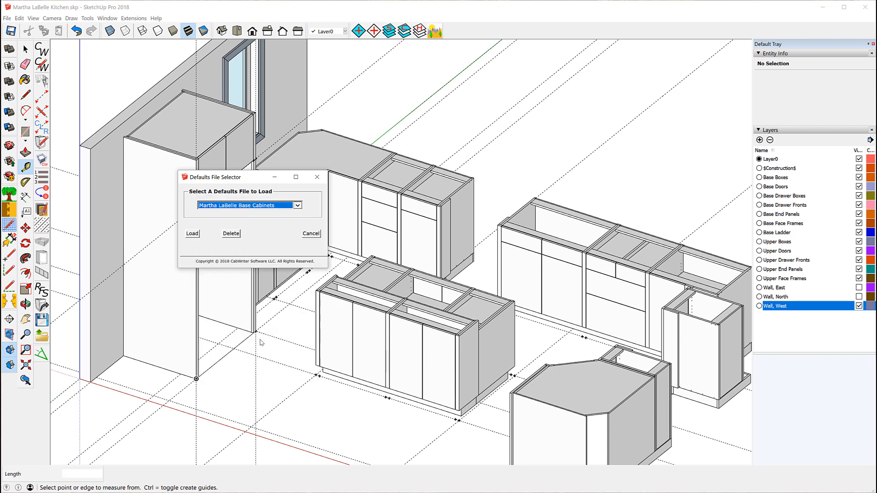
left_click(192, 234)
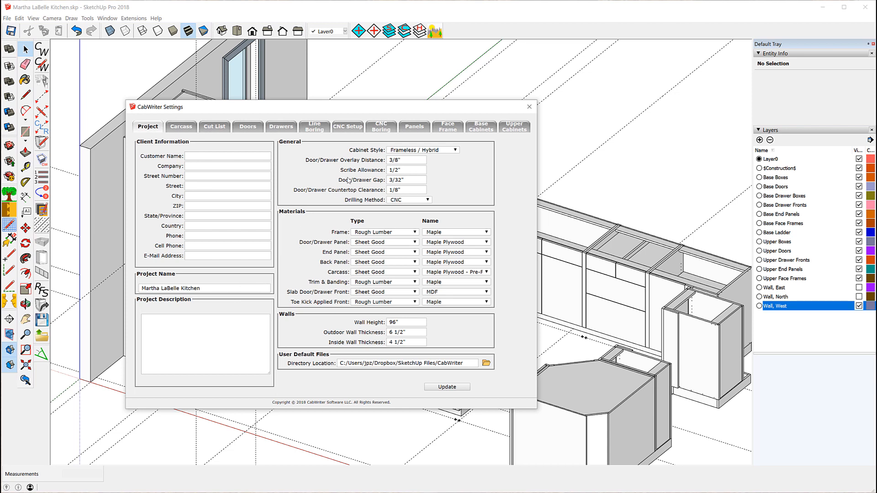
Set the base cabinet defaults to a 90" counter top height, 0" counter top thickness and 18" cabinet depth
left_click(481, 128)
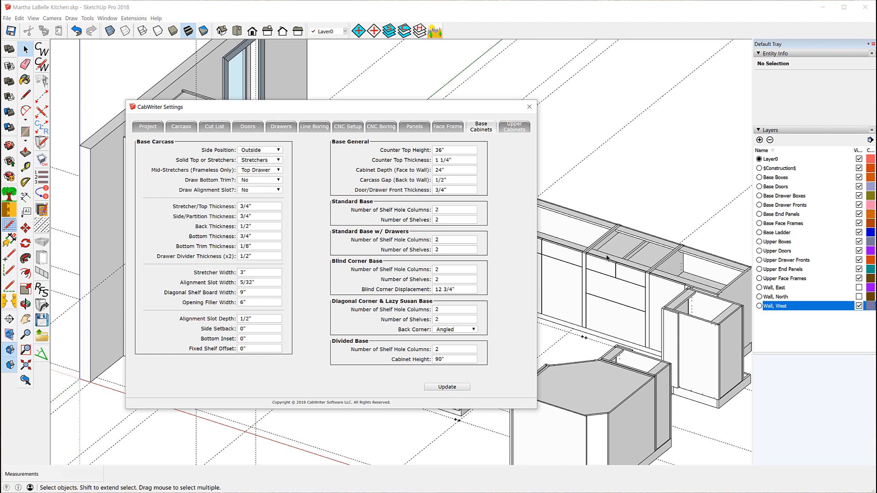
left_click(455, 161)
left_click_drag(454, 161, 446, 161)
type("4")
left_click_drag(449, 160, 416, 159)
type("0")
left_click_drag(442, 150, 433, 151)
type("9")
double_click(443, 170)
type("18")
Set the base carcass top to Solid, review the face frame settings and update the CabWriter settings
left_click(278, 161)
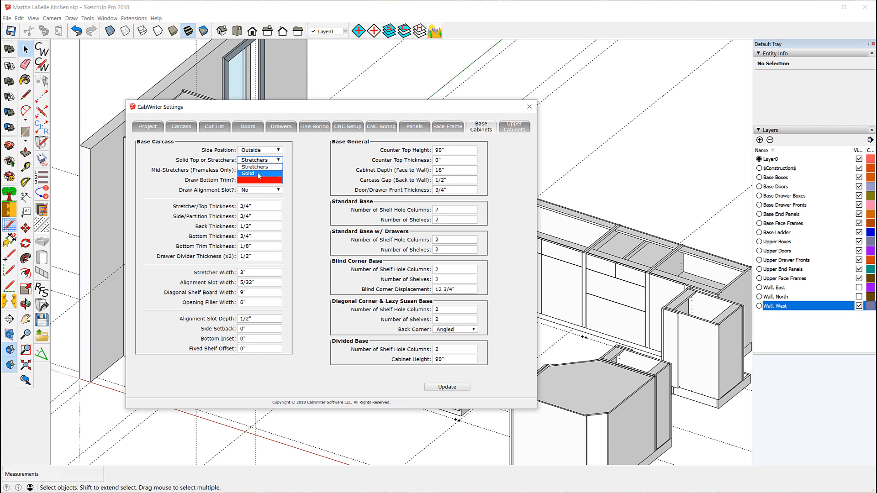
left_click(259, 174)
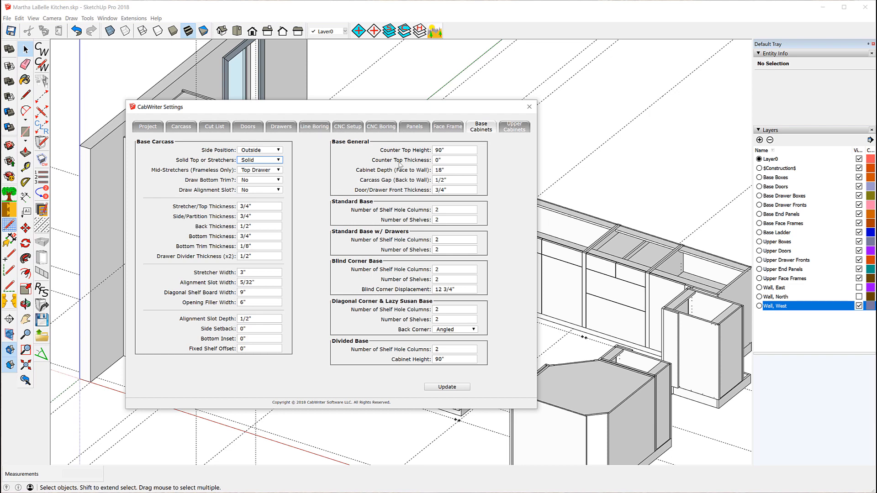
left_click(444, 128)
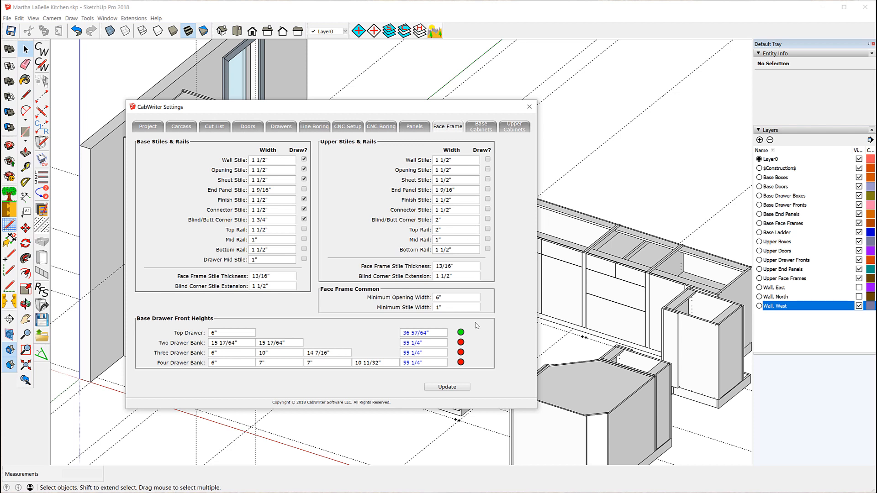
left_click(460, 388)
left_click(530, 107)
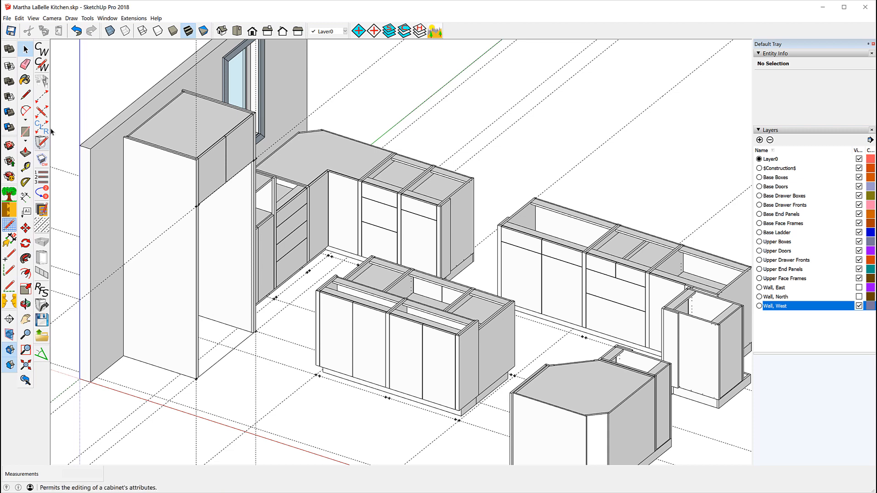
Draw a Left Wall cabinet end on the 18" guide, starting at the west wall
left_click(42, 97)
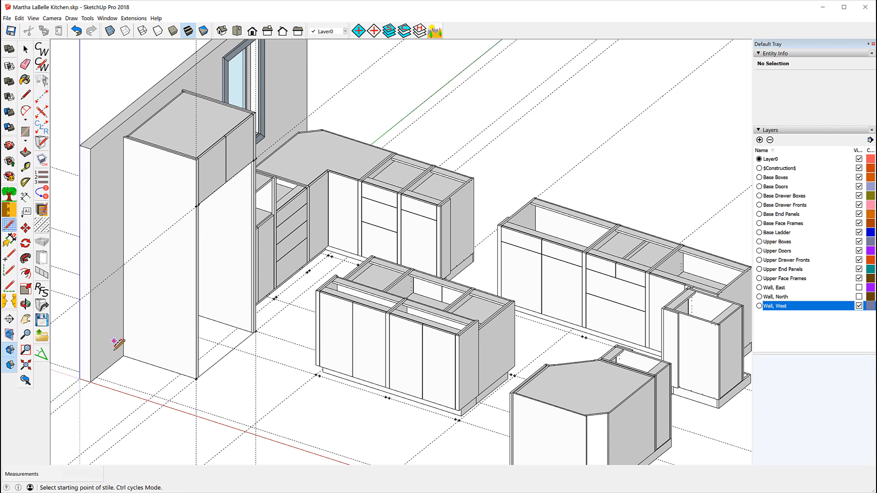
left_click(96, 377)
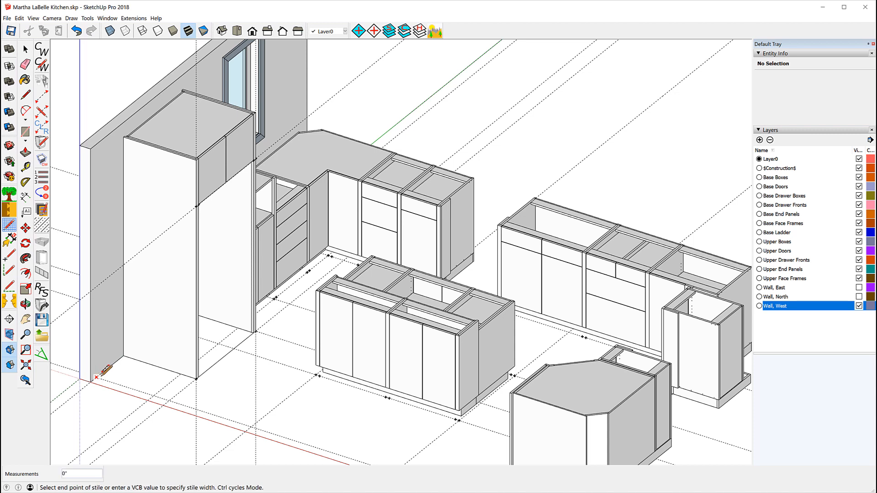
left_click(122, 385)
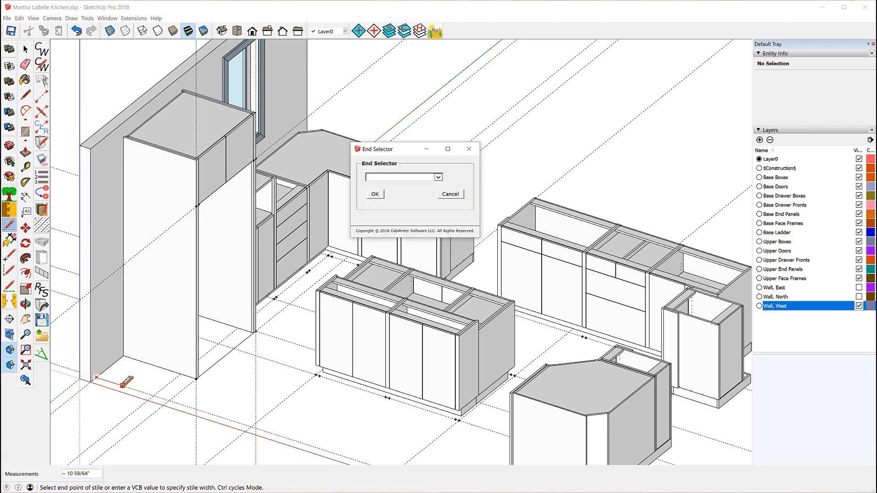
left_click(441, 179)
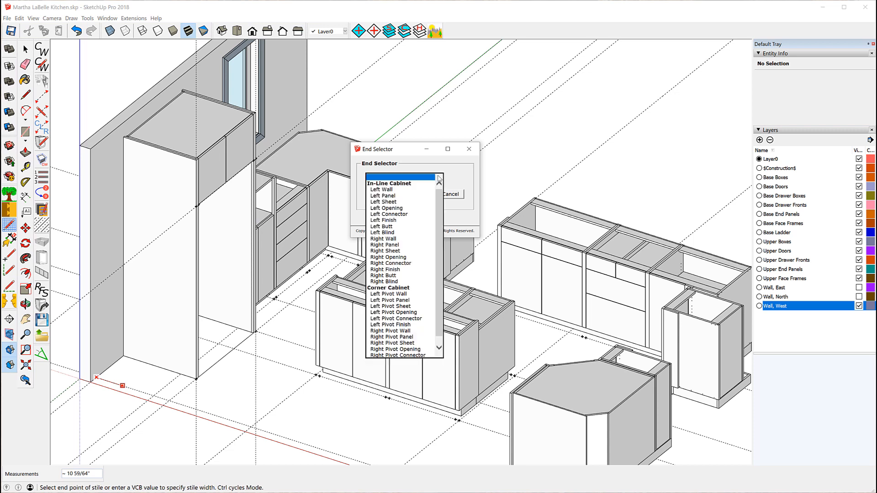
left_click(381, 190)
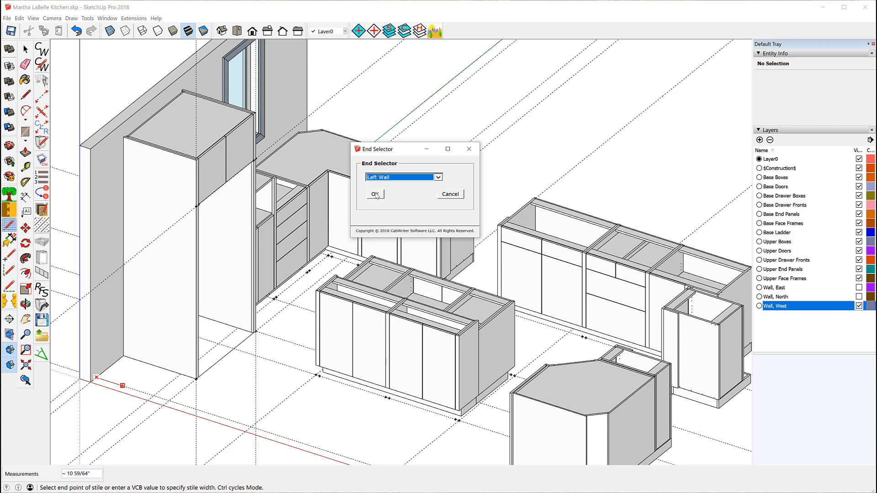
left_click(375, 194)
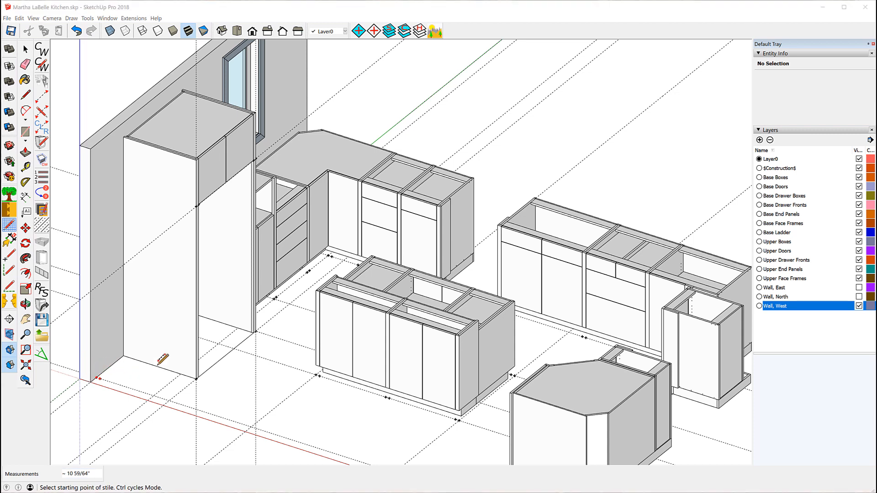
Review the CabWriter project settings, and draw a Right Sheet cabinet end at the guide intersection opposite the wall end
left_click(42, 82)
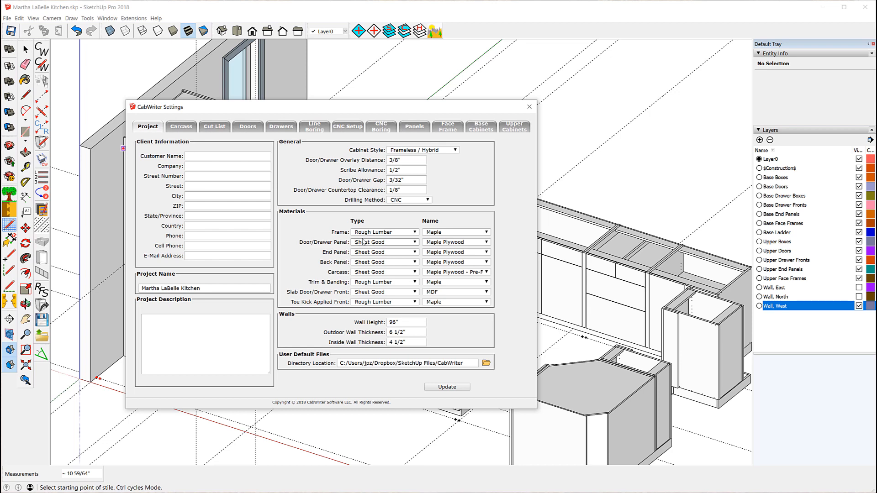
left_click(530, 108)
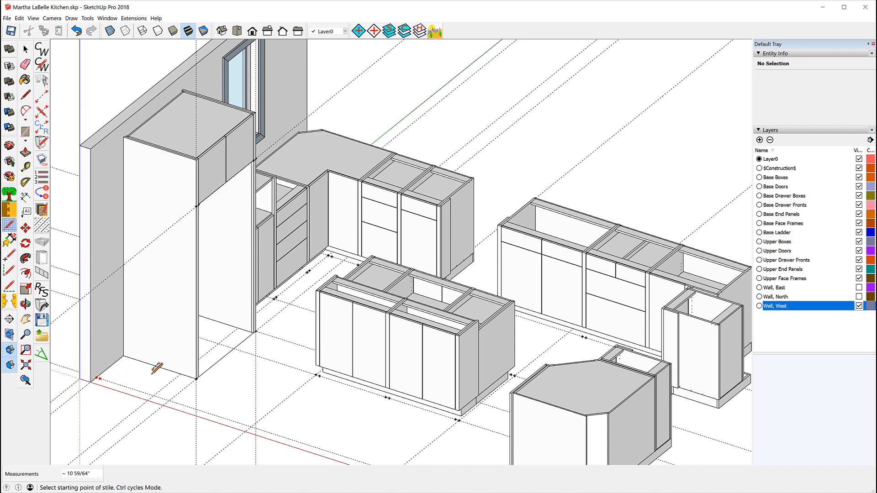
left_click(169, 400)
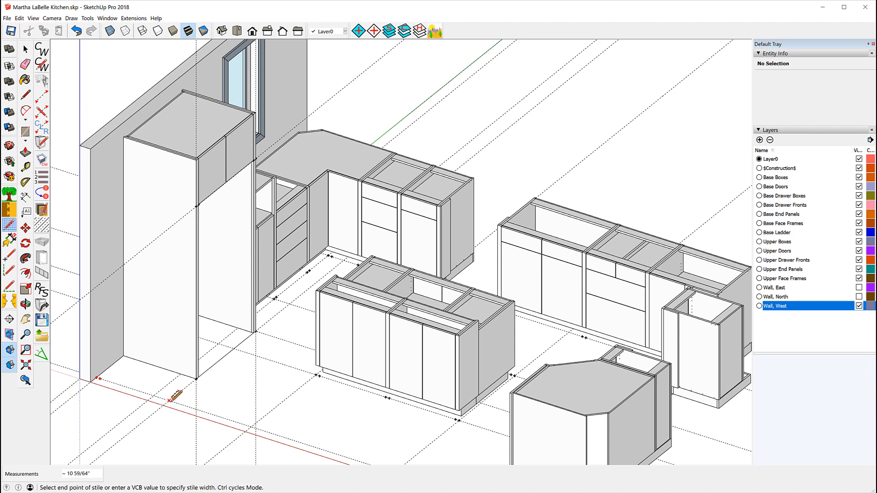
left_click(137, 390)
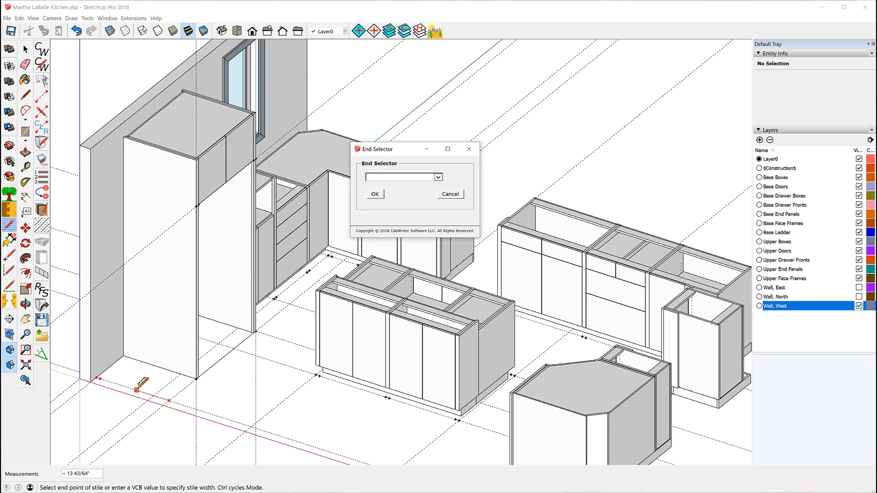
left_click(439, 177)
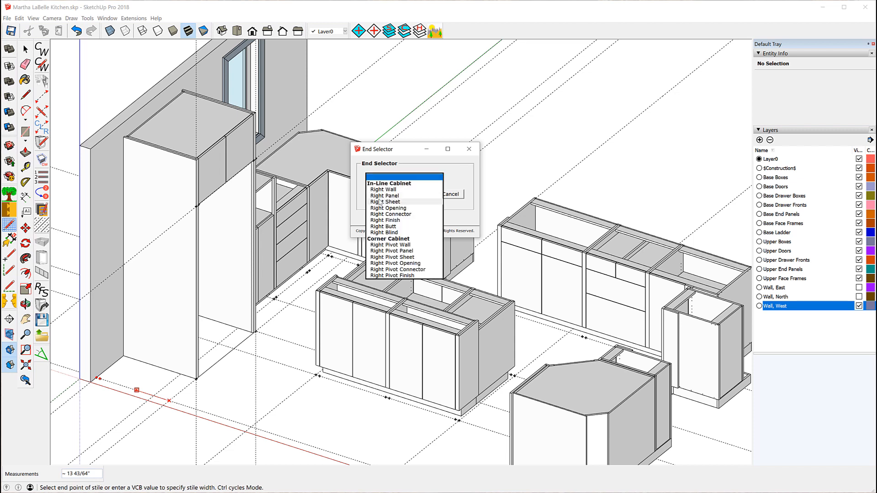
left_click(385, 202)
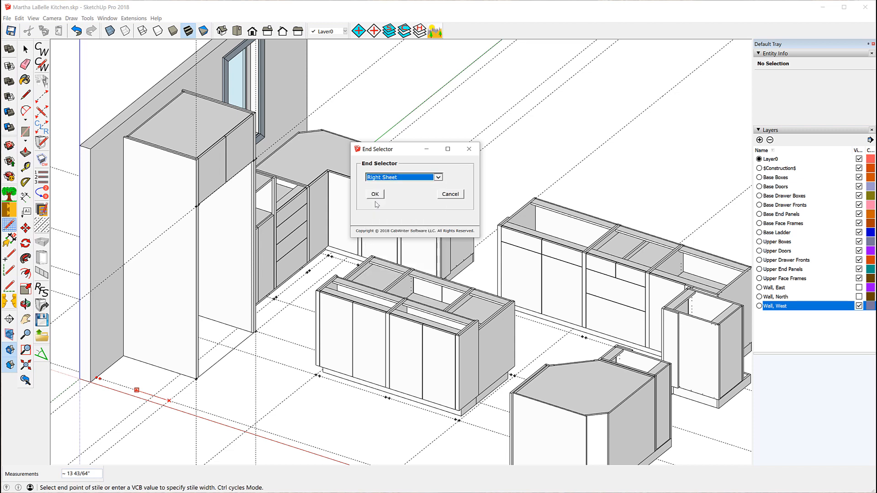
left_click(378, 194)
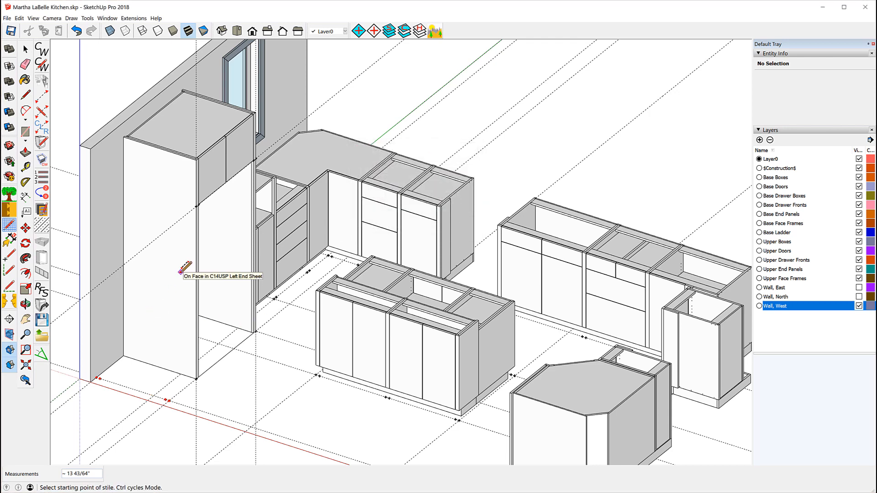
Construct a Standard Base box with two doors and three shelves between the wall end and the refrigerator cabinet
left_click(180, 272)
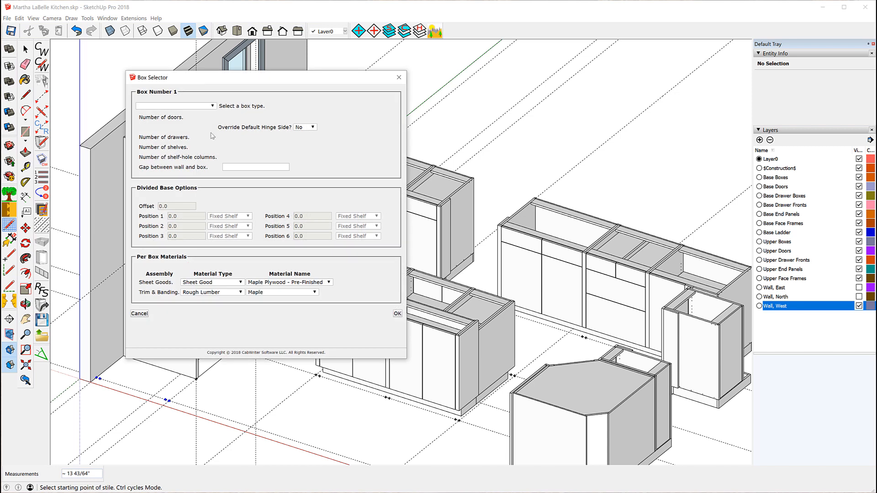
left_click(213, 107)
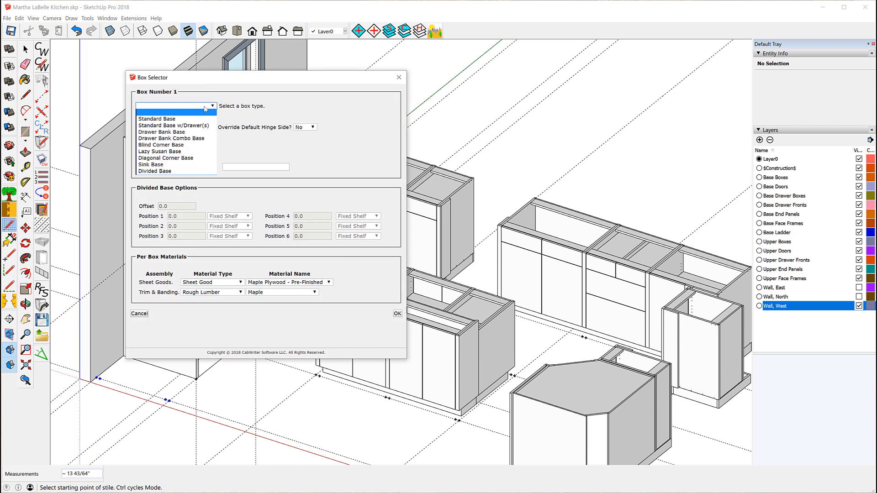
left_click(167, 119)
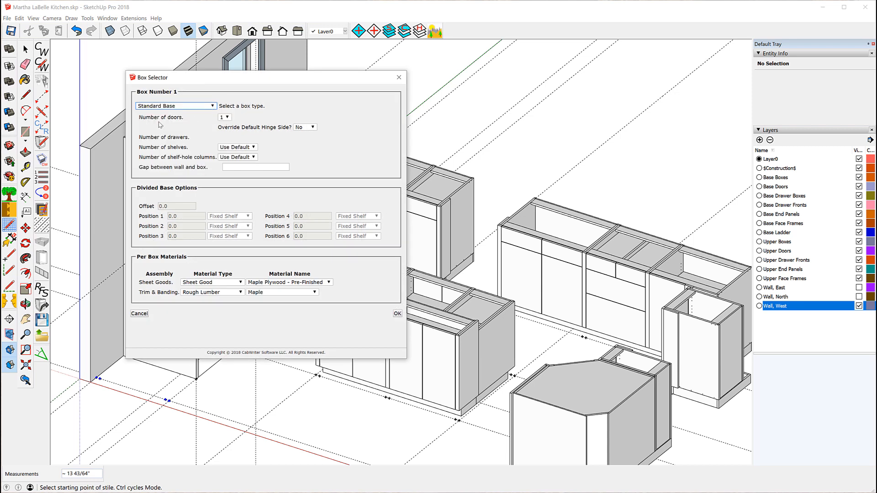
left_click(226, 118)
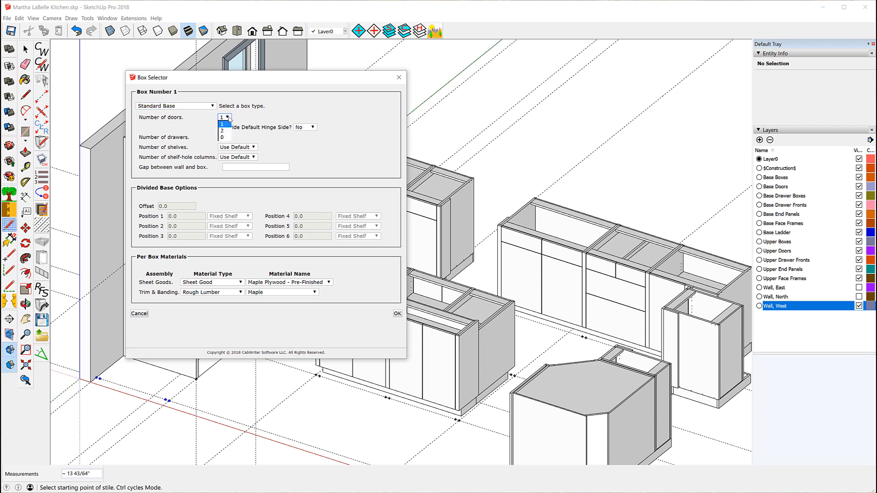
left_click(223, 131)
left_click(254, 148)
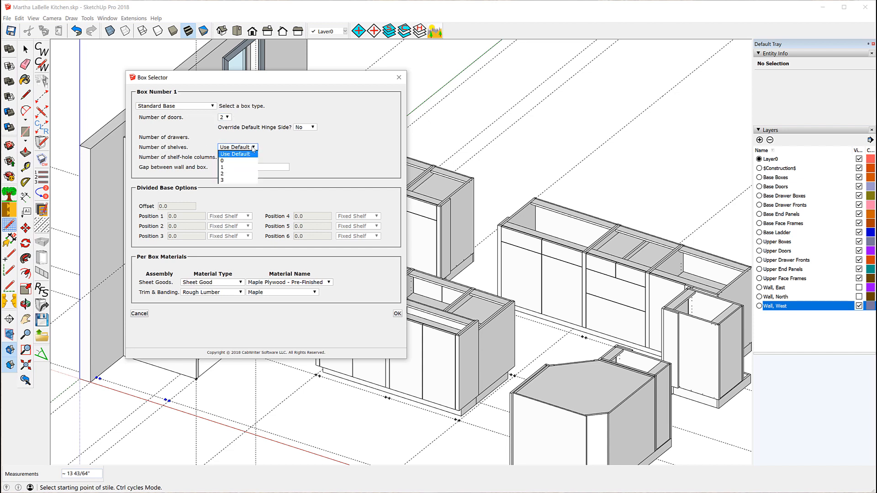
left_click(227, 181)
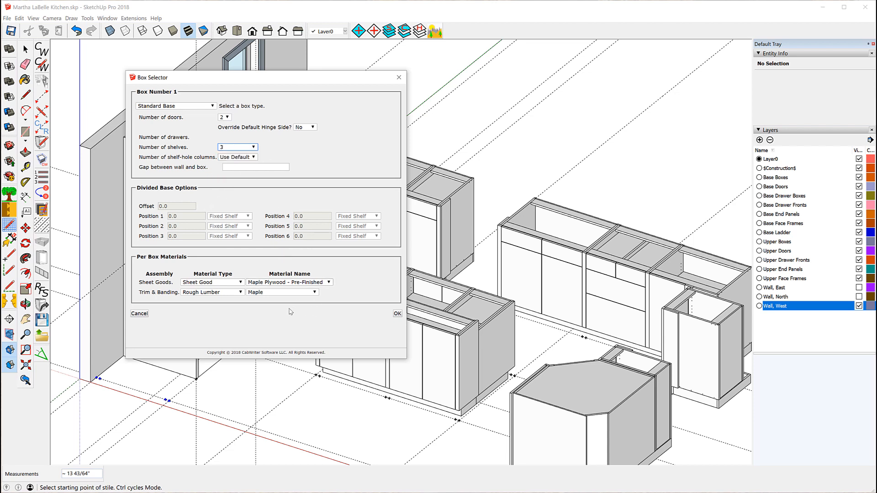
left_click(398, 314)
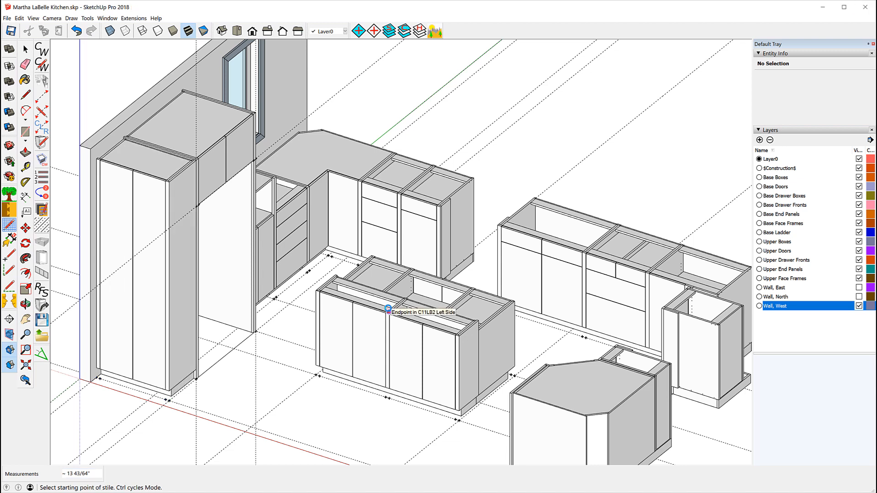
Examine the shelves inside the tall cabinet with the Base Doors layer hidden, and show the layer again
left_click(860, 186)
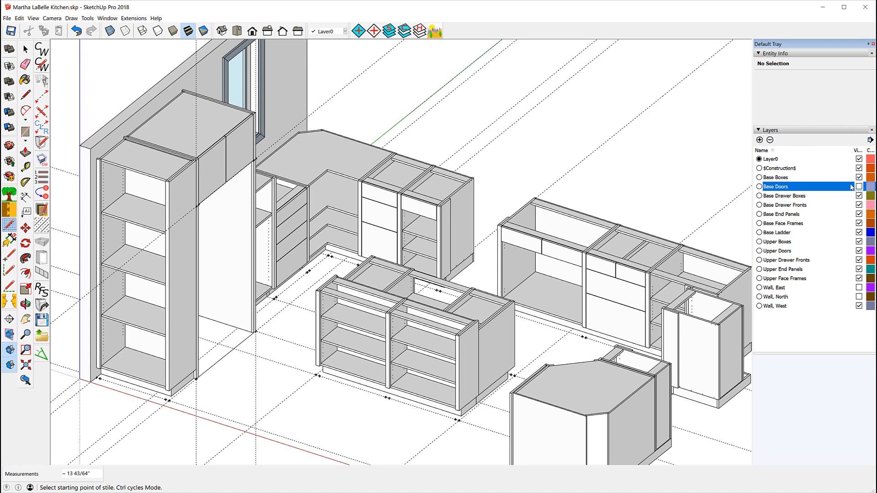
left_click(860, 186)
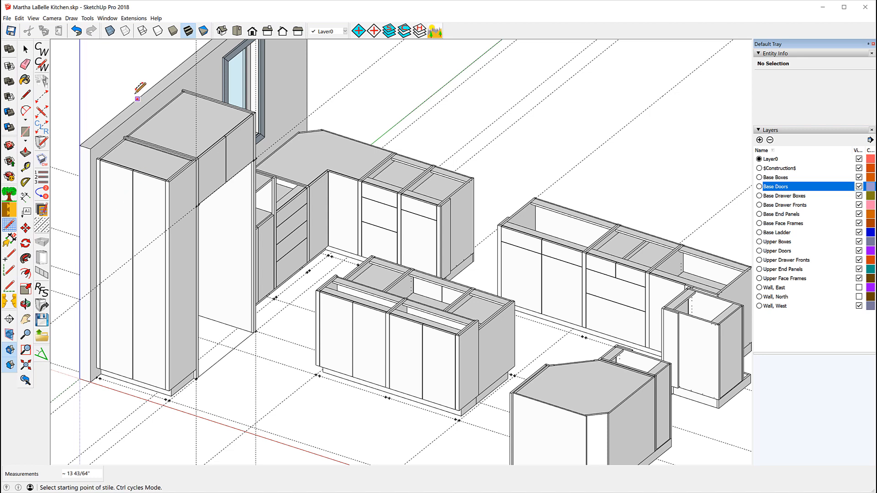
Undo the layer visibility changes and the tall cabinet's construction, and redo the cabinet
left_click(76, 30)
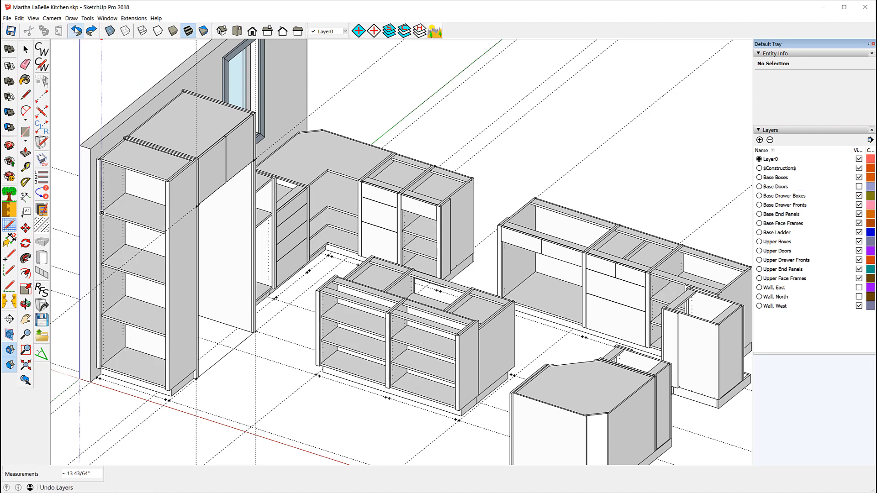
left_click(76, 30)
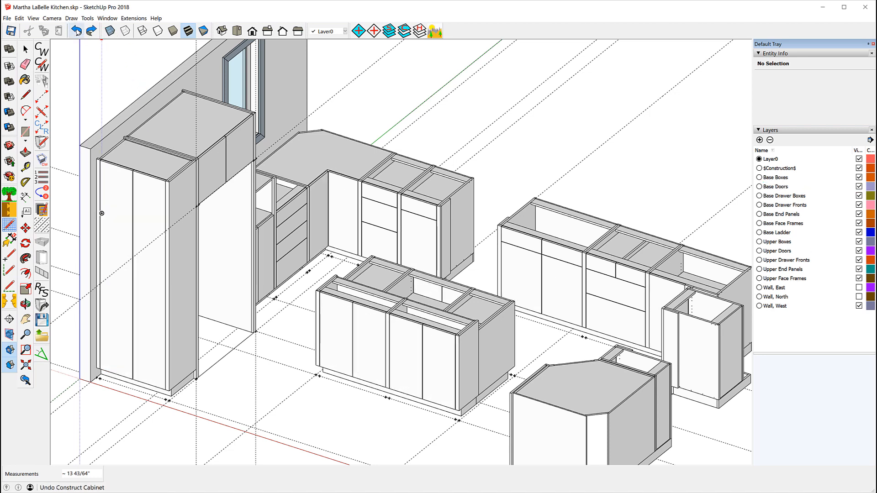
left_click(76, 31)
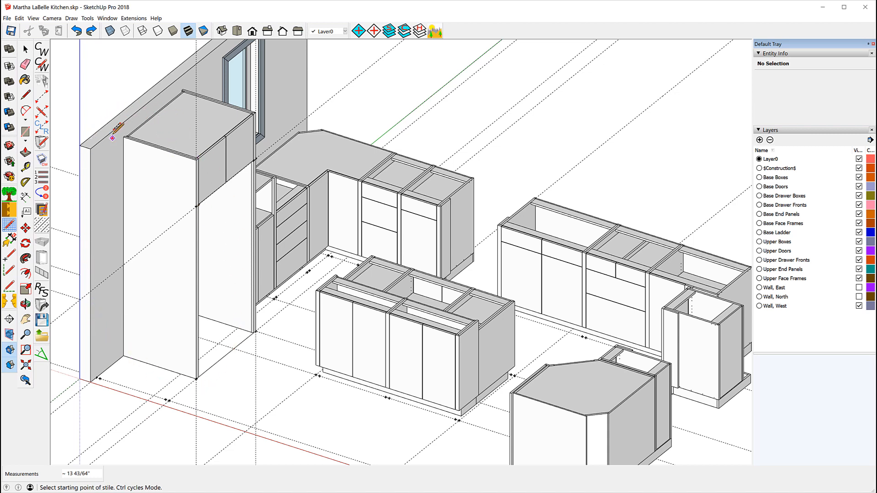
left_click(91, 31)
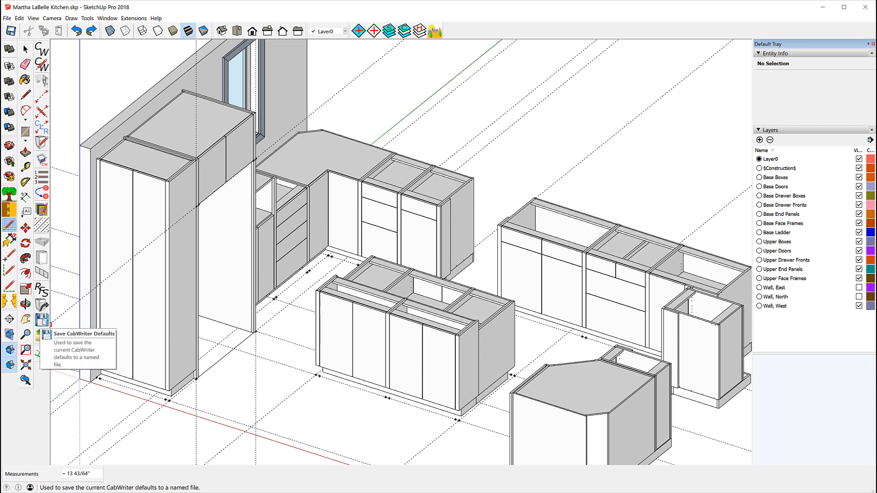
Look over the existing CabWriter defaults files without saving a new one, and undo the Standard Base cabinet's construction
left_click(42, 321)
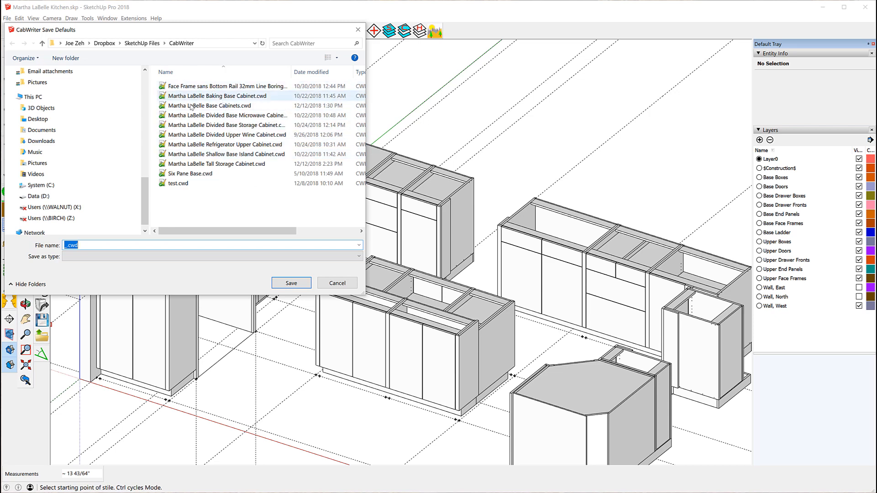
left_click(337, 283)
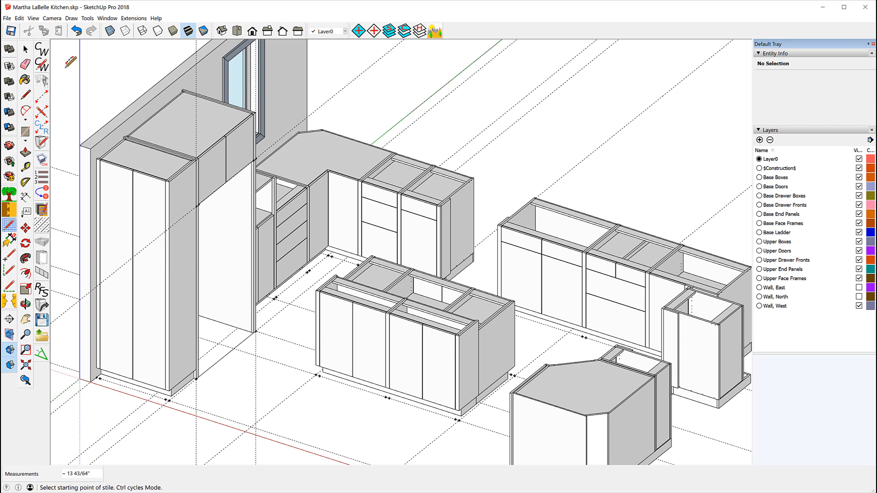
left_click(77, 31)
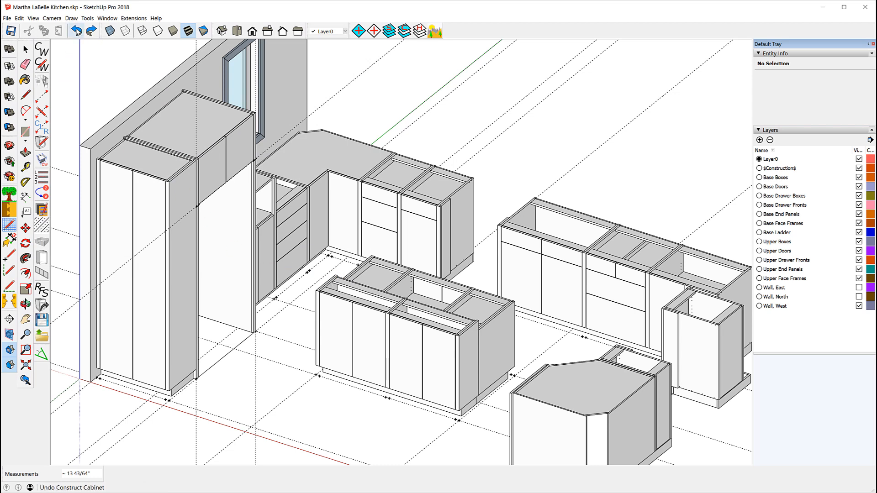
left_click(77, 31)
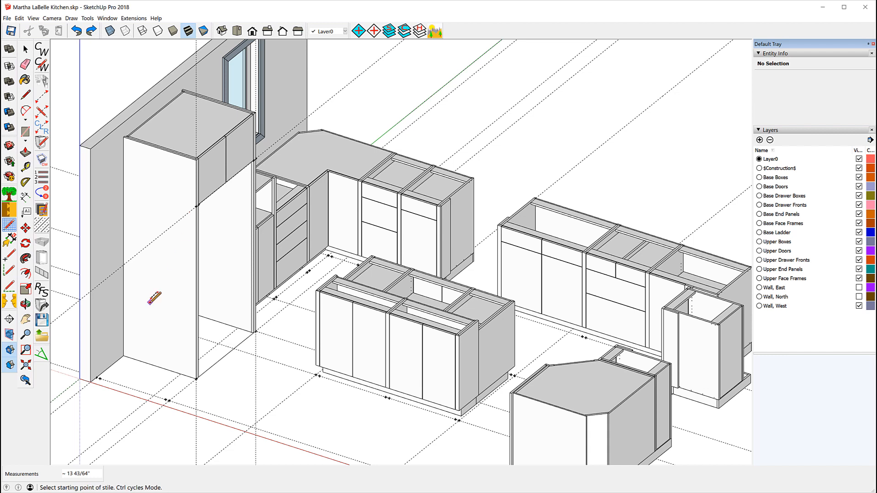
Load the client's Divided Base Storage Cabinet defaults file and review its base cabinet settings without updating them
left_click(41, 336)
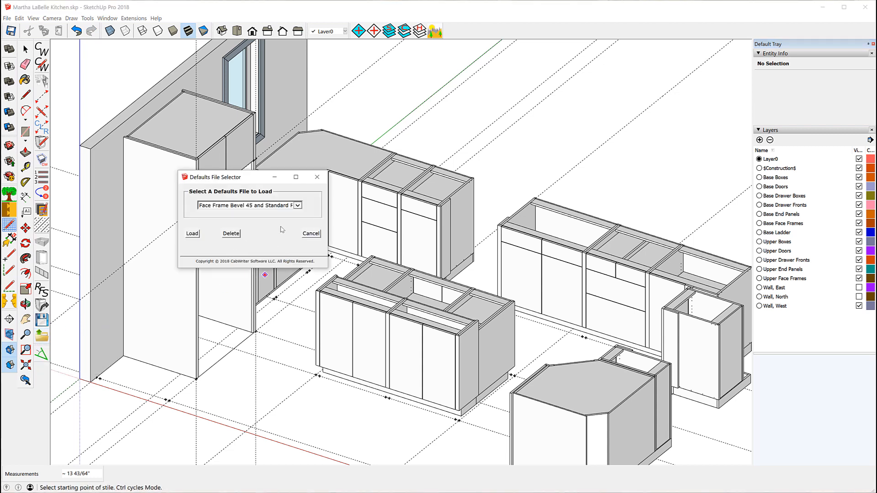
left_click(298, 206)
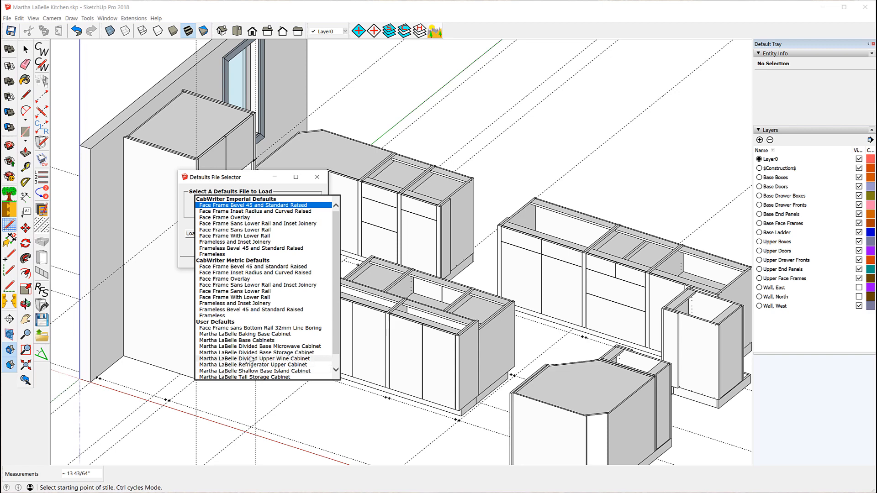
left_click(280, 353)
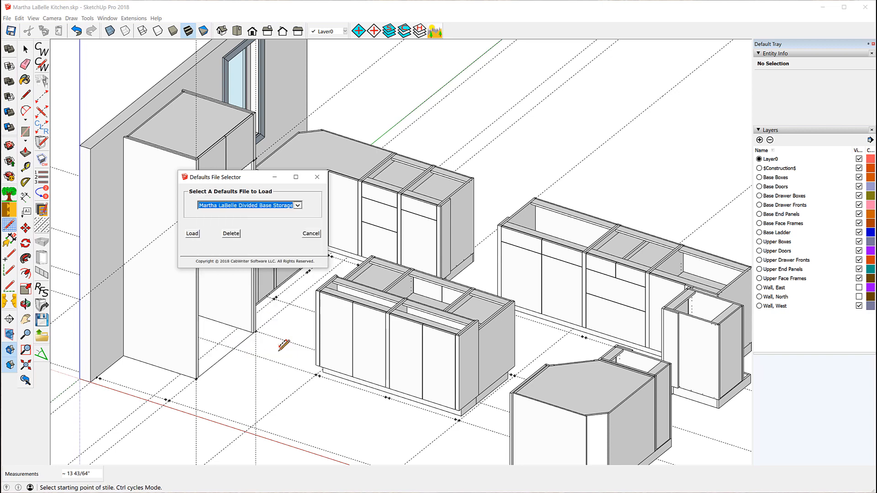
left_click(192, 234)
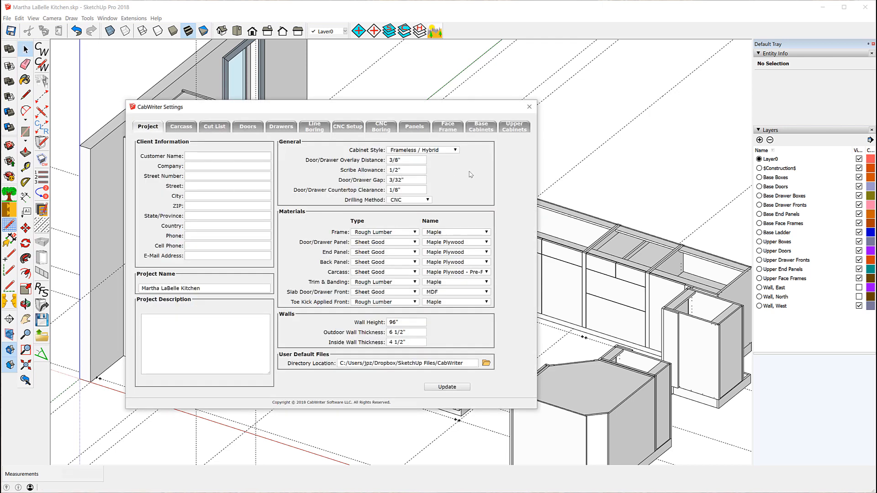
left_click(482, 128)
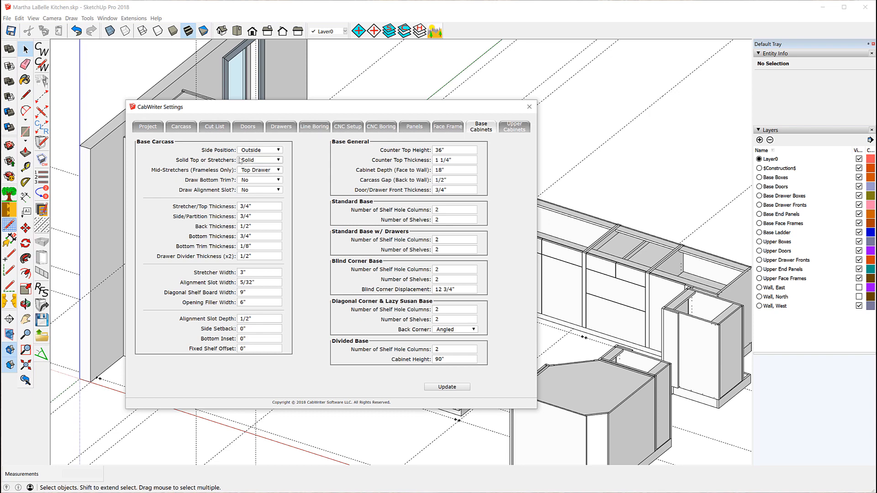
left_click(530, 107)
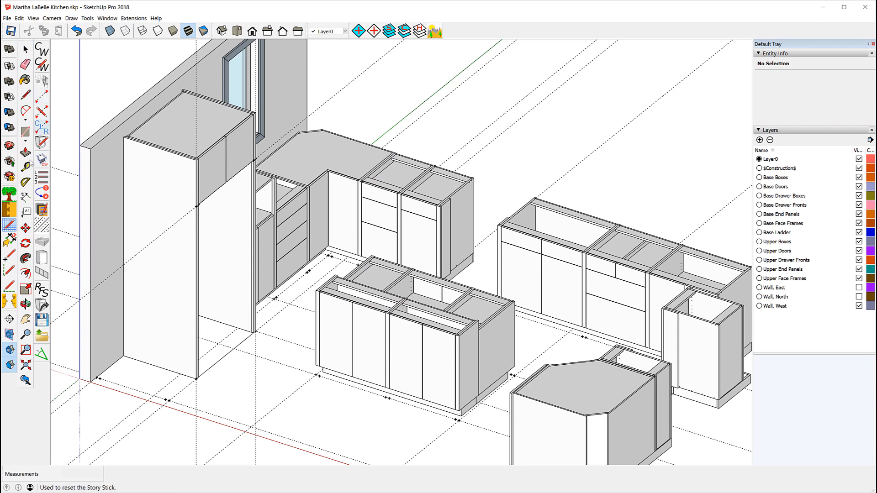
Draw a Left Wall cabinet end along the 18" guide, starting at the west wall
left_click(96, 377)
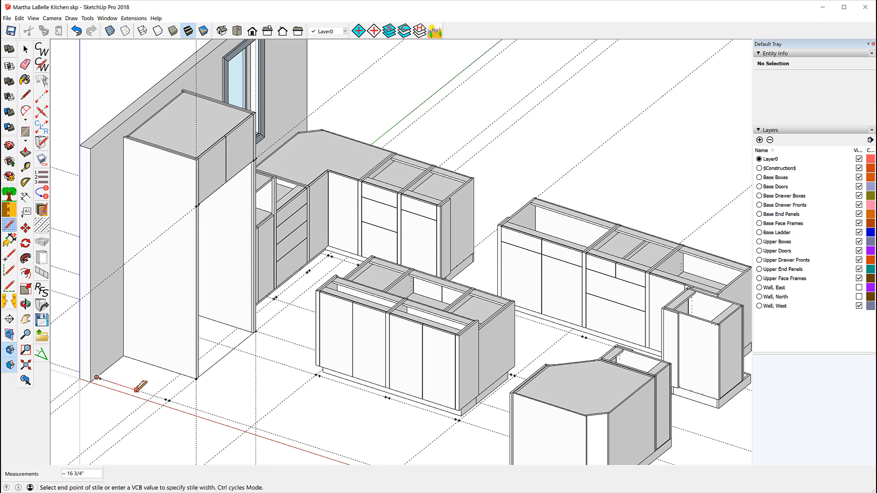
left_click(137, 389)
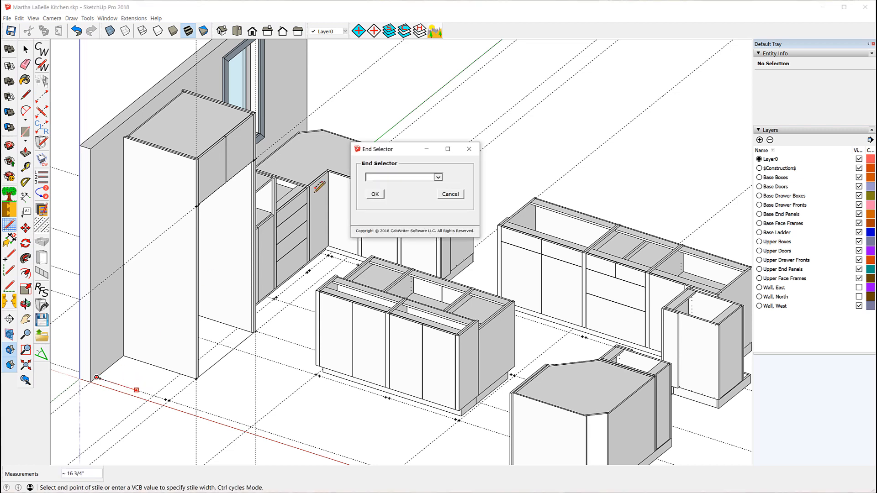
left_click(438, 177)
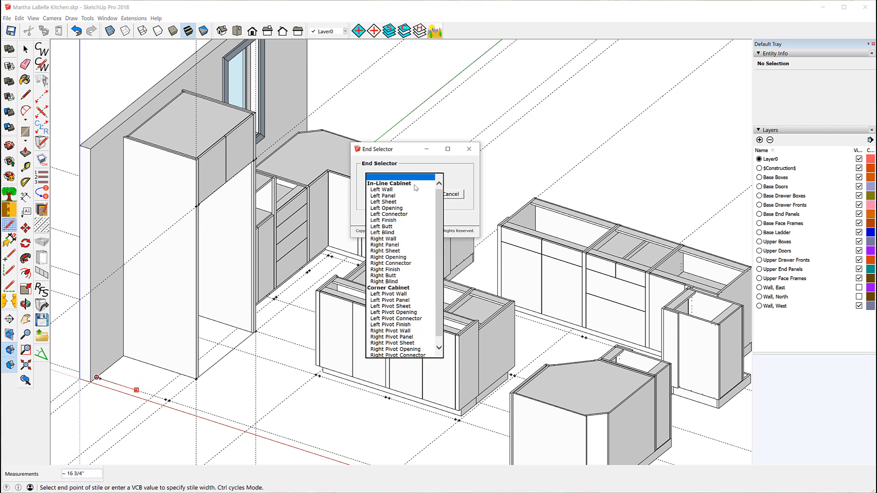
left_click(386, 189)
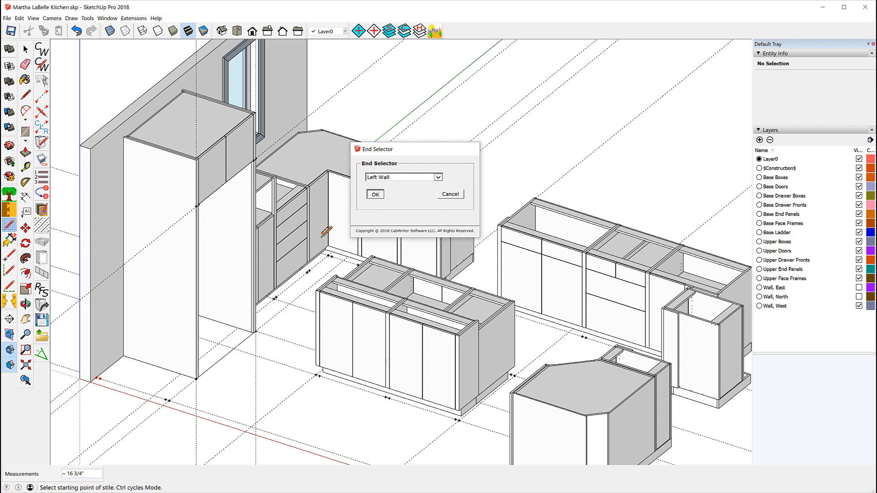
left_click(375, 194)
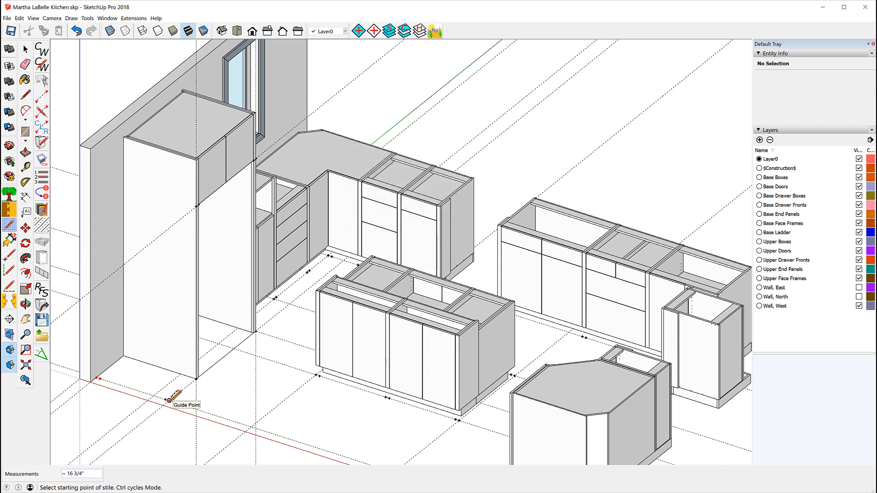
Draw a Right Sheet cabinet end at the guide point opposite the wall end
left_click(169, 401)
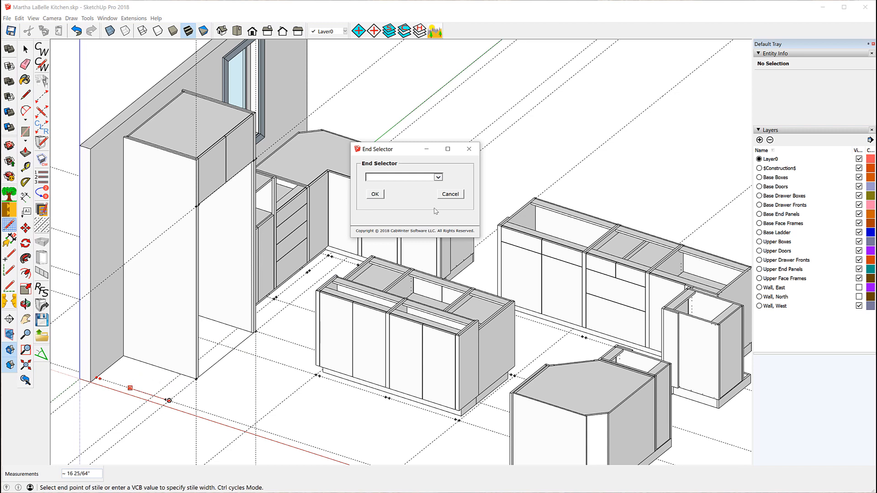
left_click(438, 177)
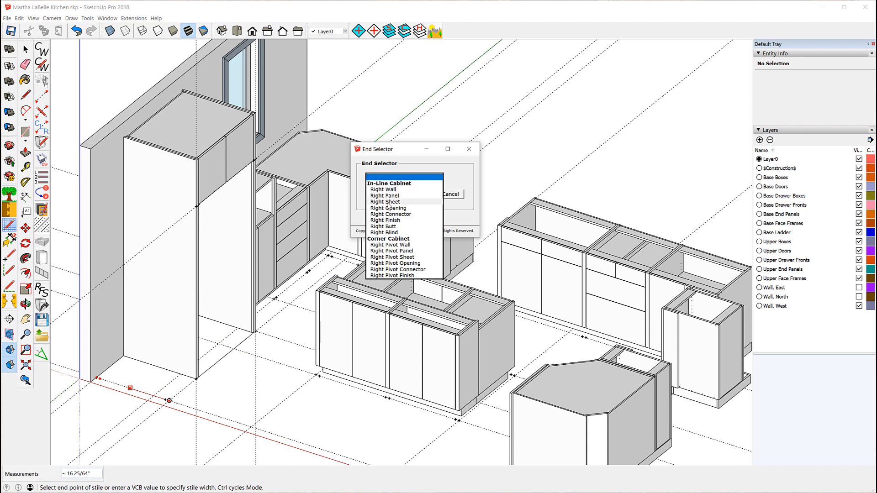
left_click(388, 203)
left_click(375, 194)
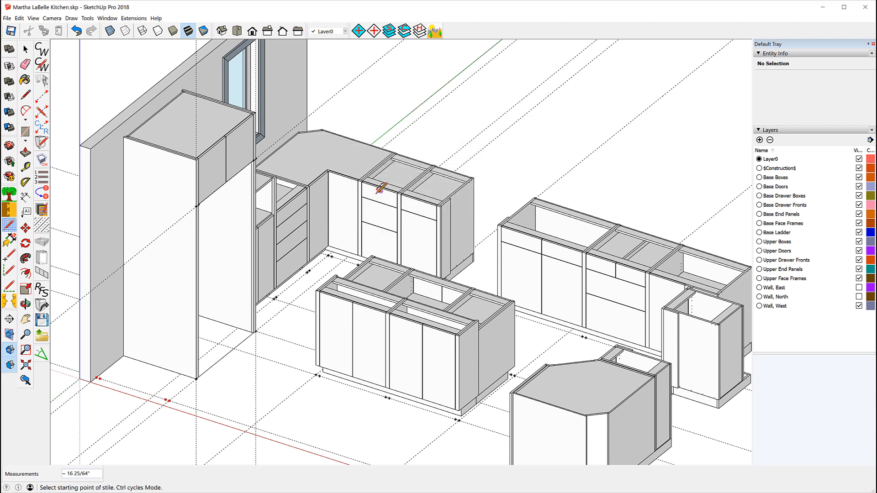
Construct a Divided Base box between the two cabinet ends, keeping the divider offset and positions at 0.0
left_click(218, 266)
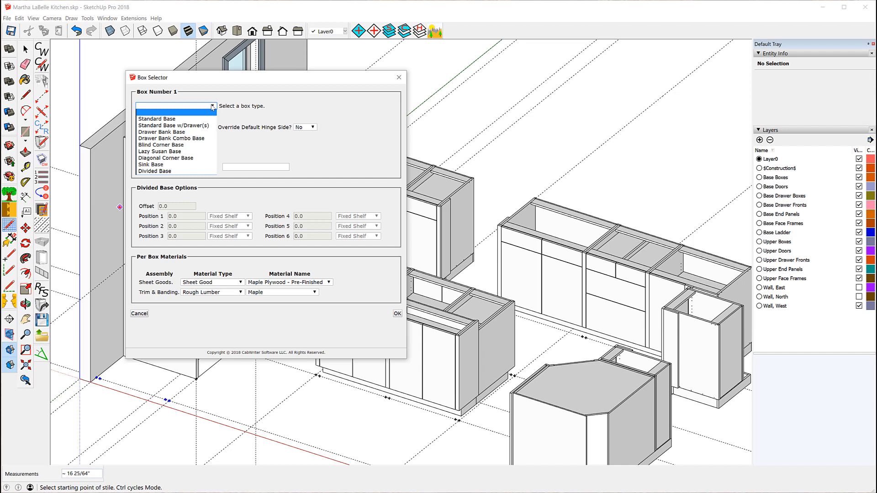
left_click(160, 171)
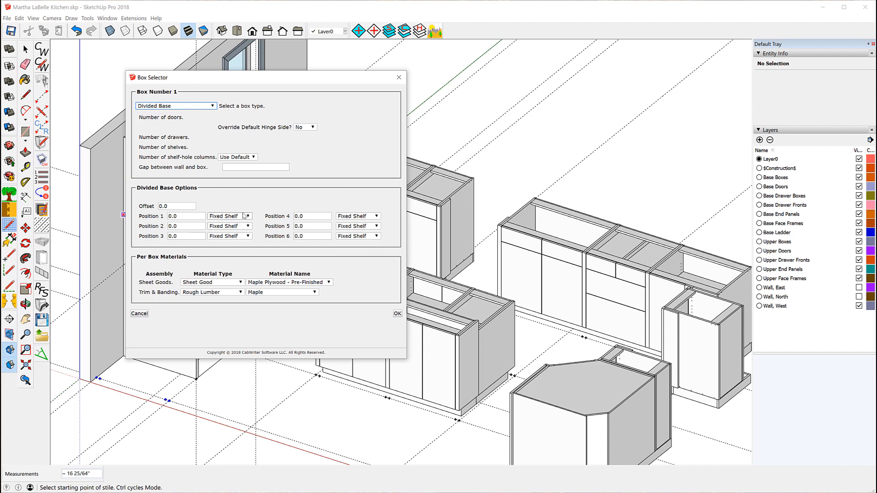
left_click(398, 314)
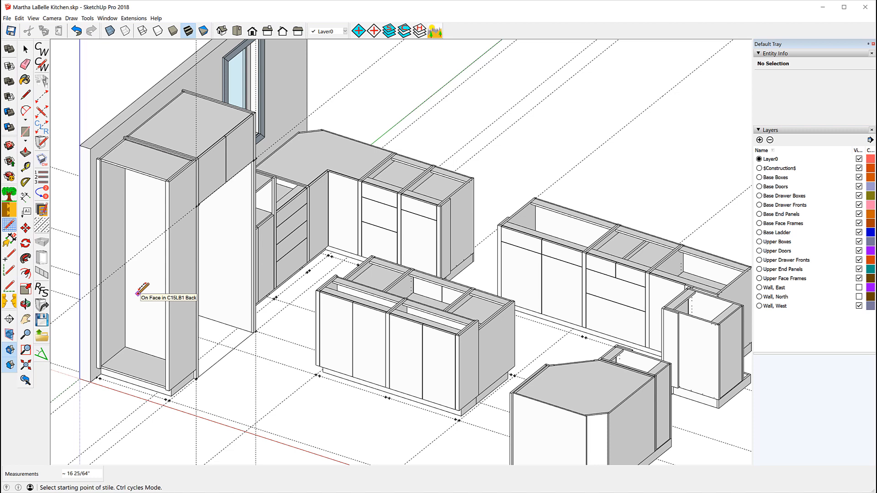
scroll(245, 198, "up", 3)
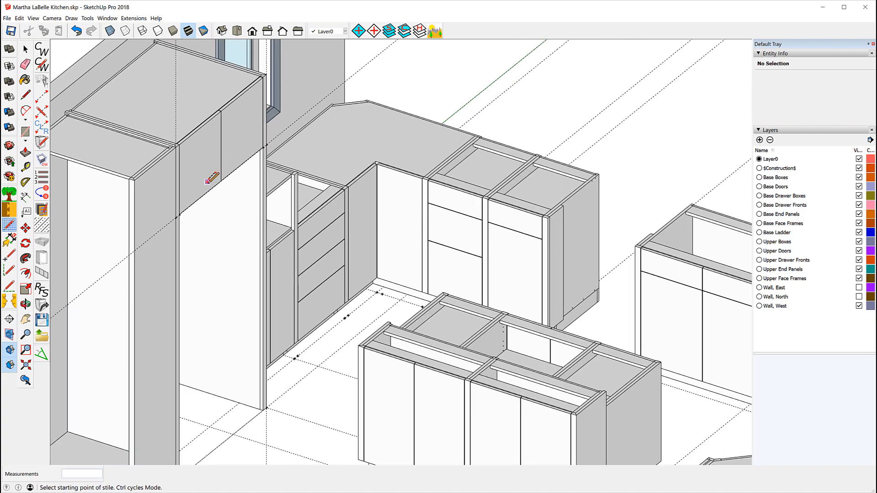
Measure the vertical offset between the two lower edges of the cabinet above the refrigerator opening
middle_click_drag(239, 240, 201, 83)
scroll(146, 77, "up", 5)
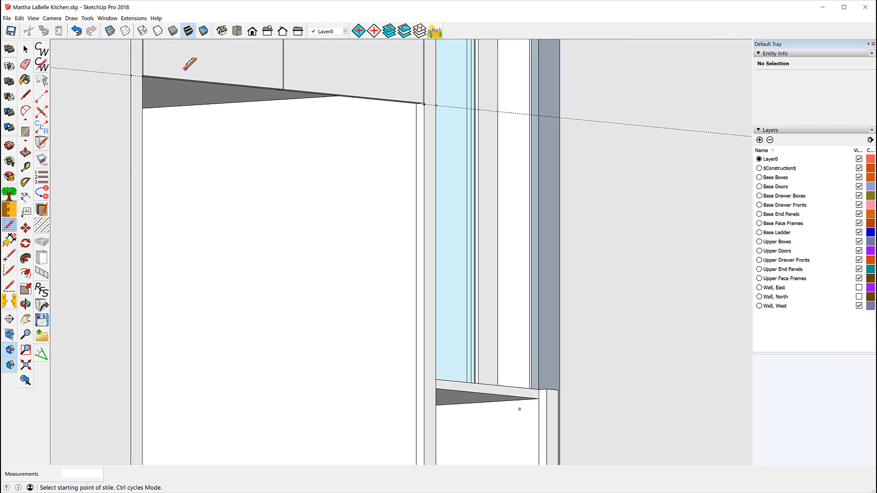
scroll(189, 66, "up", 1)
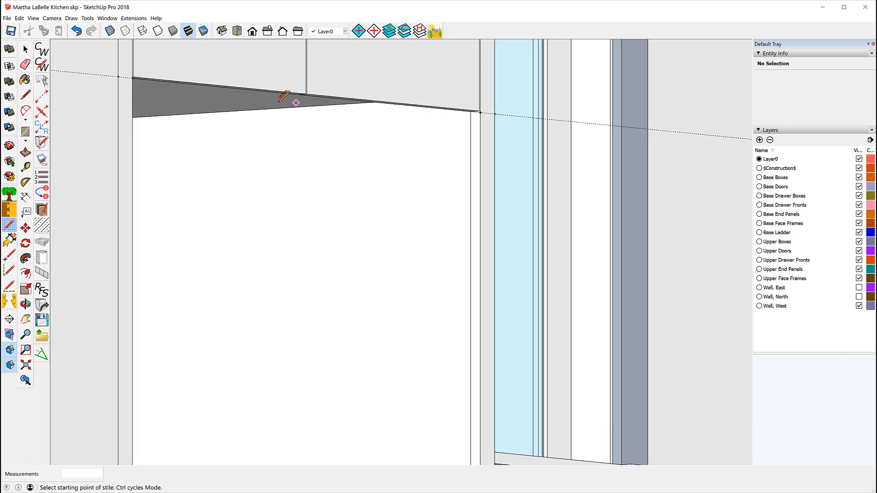
left_click(26, 49)
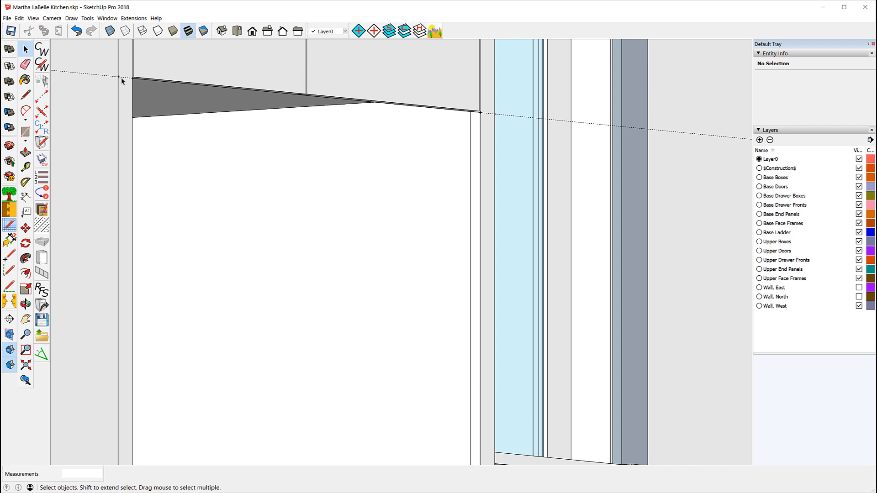
scroll(137, 79, "up", 4)
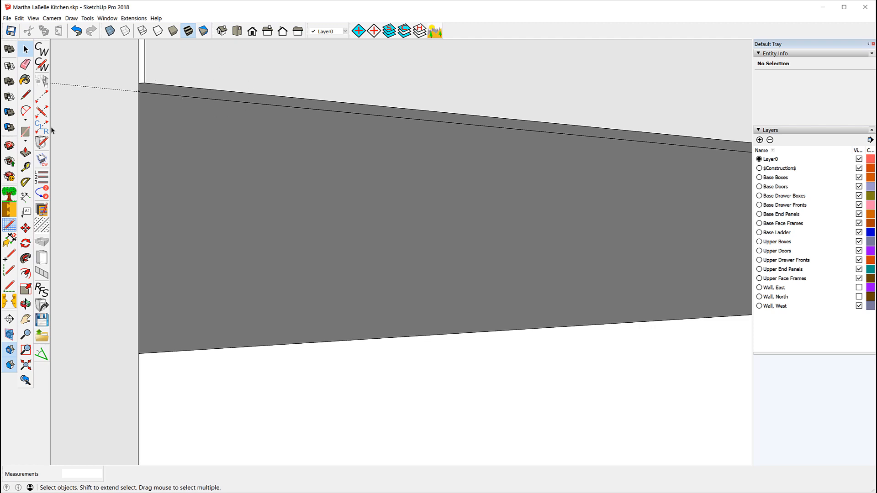
left_click(25, 166)
left_click(214, 99)
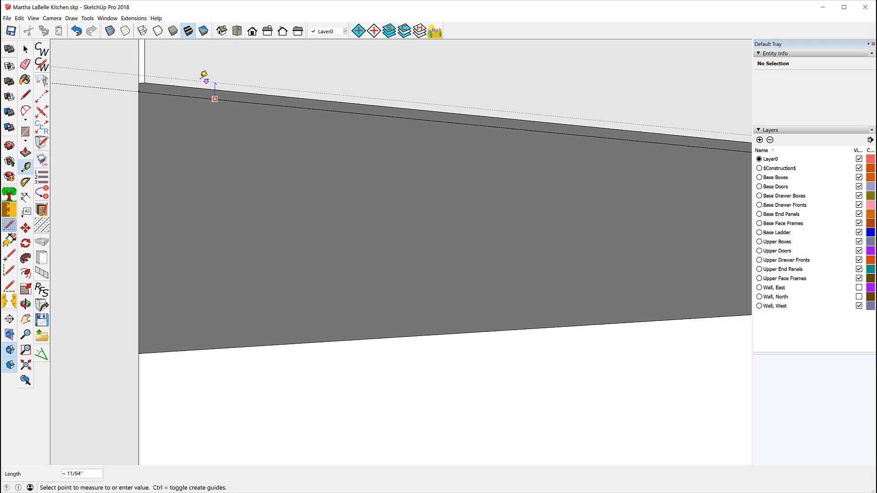
left_click(146, 82)
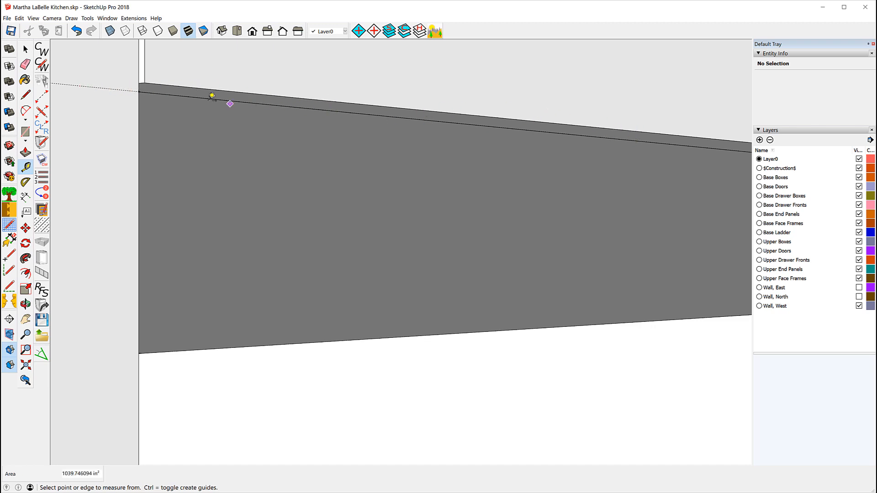
Place a guide parallel to the tall storage cabinet's top front edge, level with the bottom of the cabinet above the refrigerator
scroll(528, 196, "down", 5)
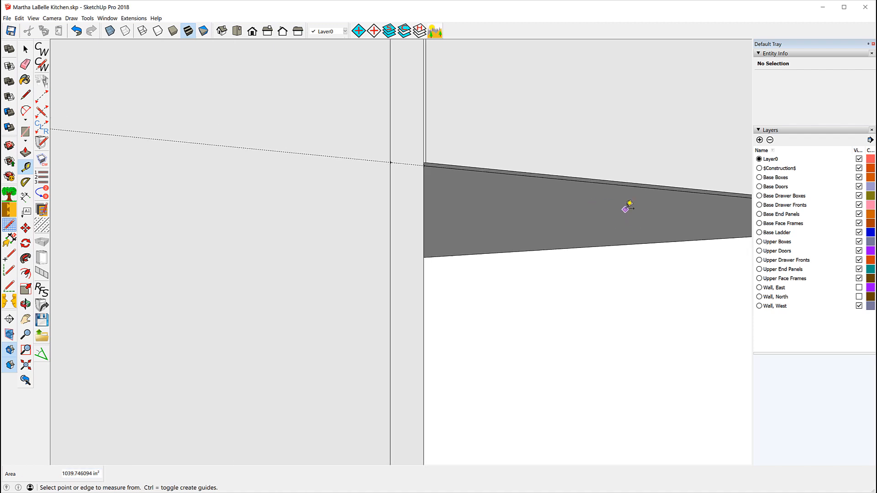
scroll(653, 214, "down", 6)
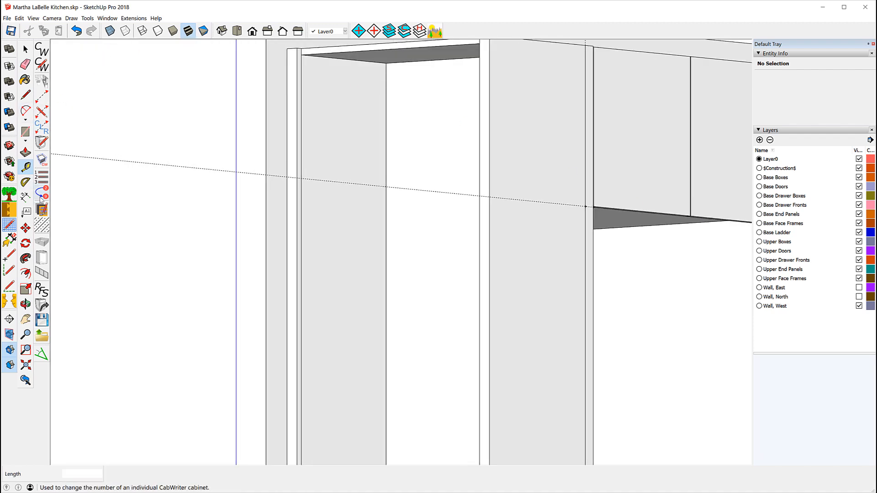
left_click(26, 167)
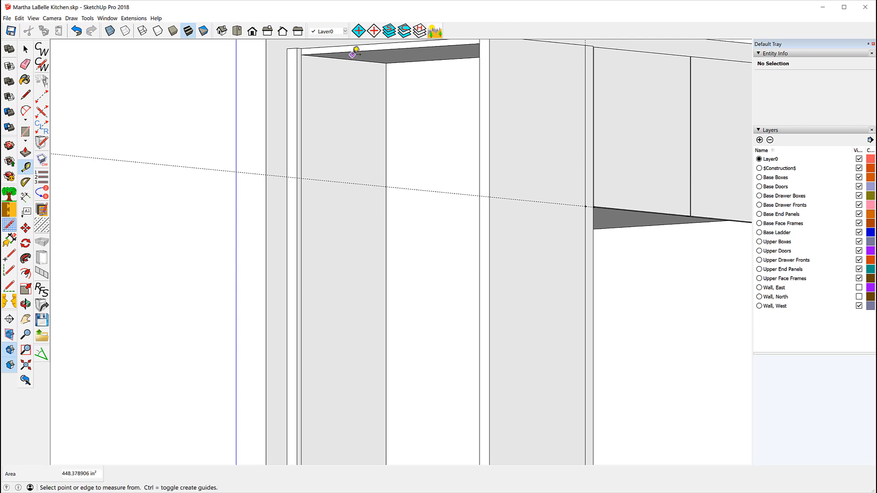
left_click(353, 51)
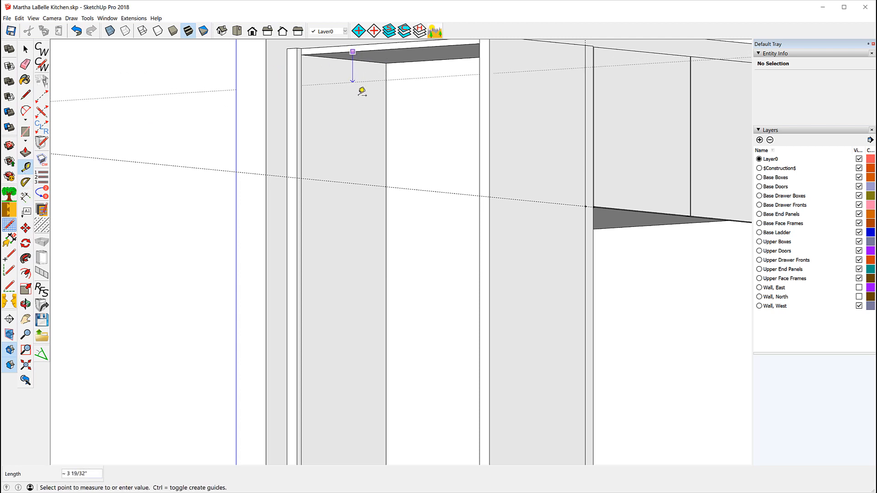
left_click(490, 196)
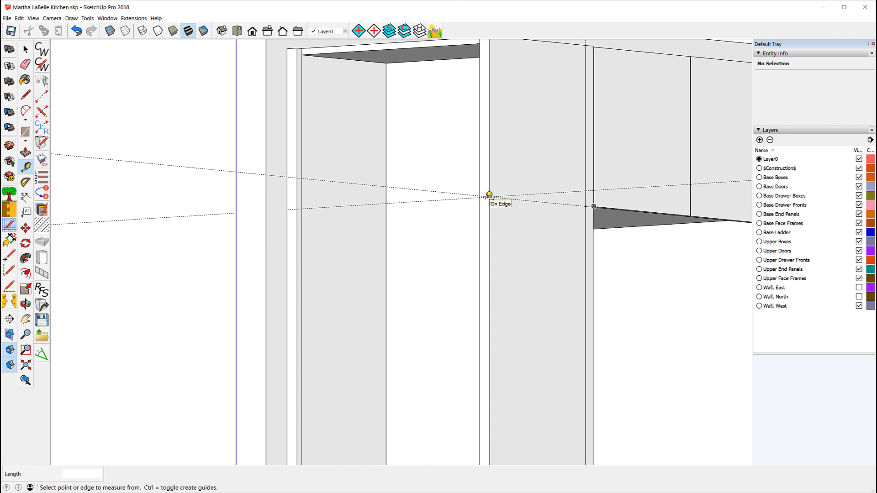
scroll(315, 120, "down", 5)
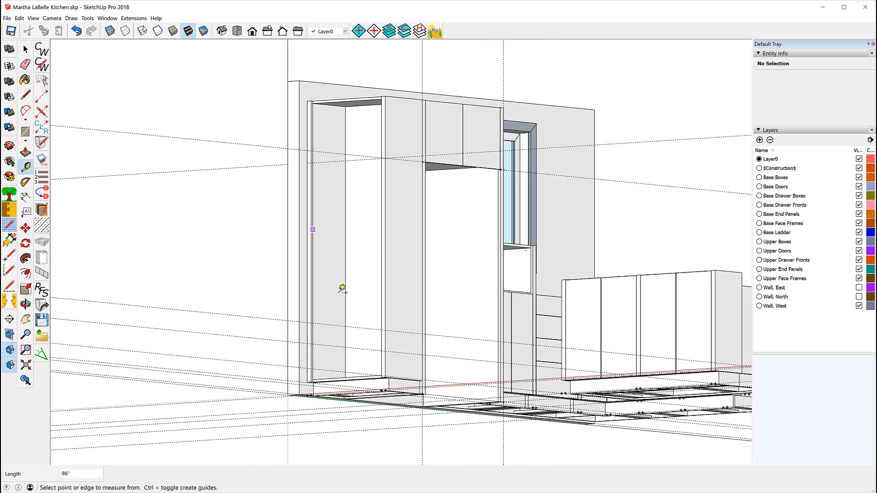
scroll(334, 365, "up", 3)
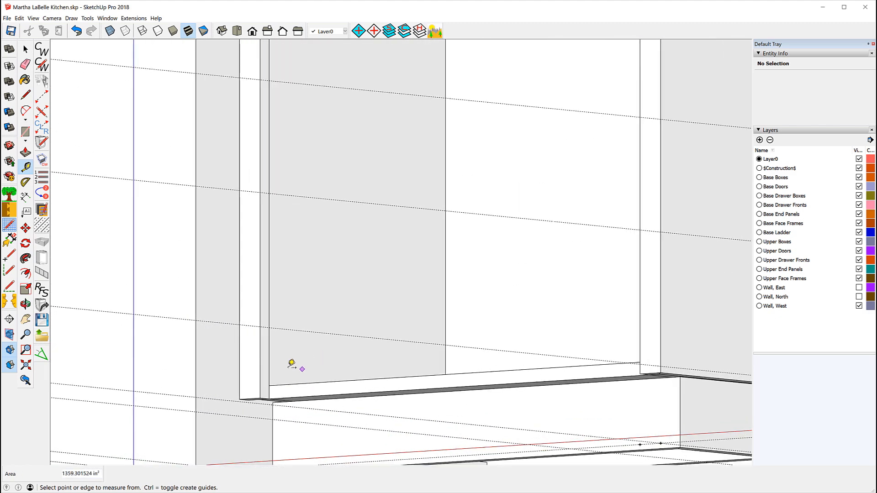
left_click(251, 396)
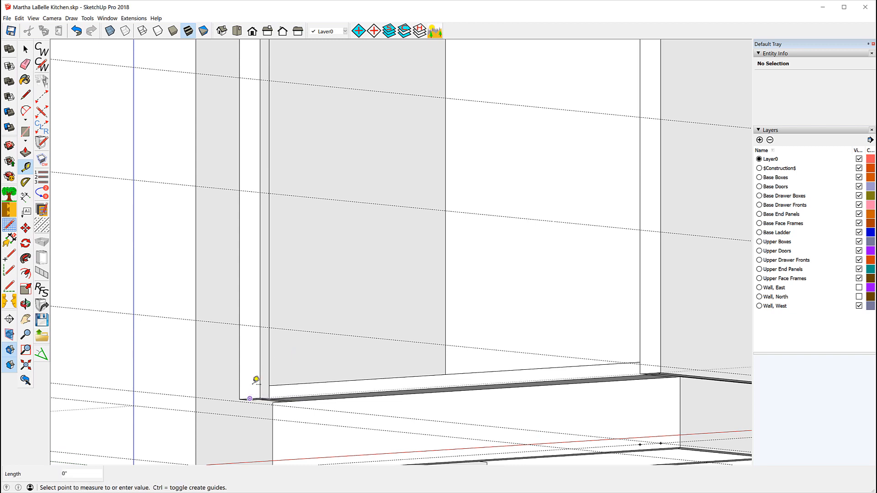
scroll(325, 357, "down", 2)
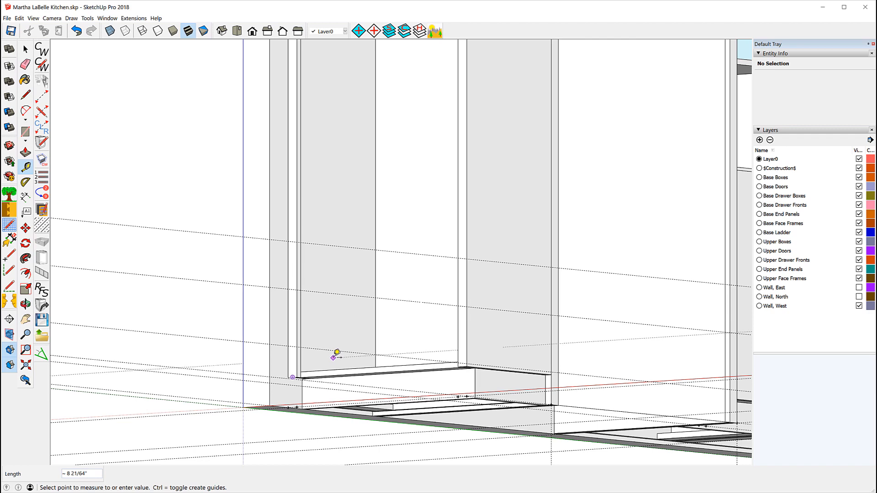
left_click(336, 354)
scroll(315, 330, "down", 1)
scroll(316, 327, "down", 3)
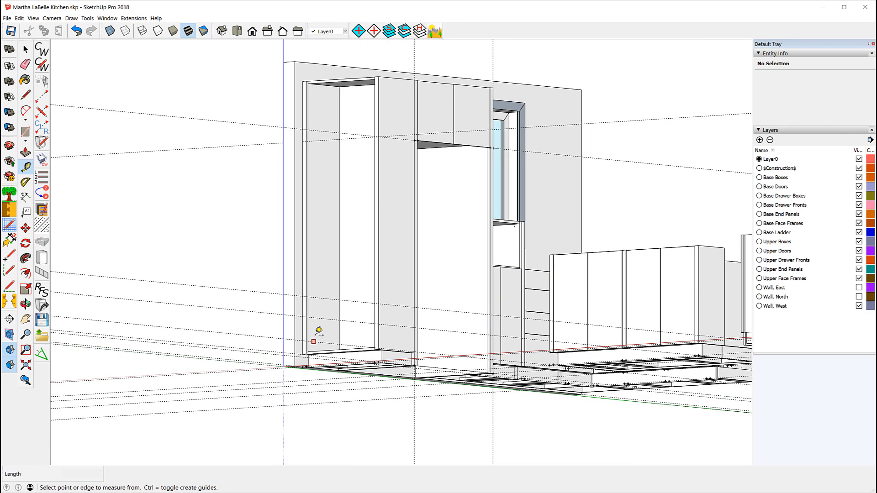
Place a second guide 3/8" below the horizontal guide across the tall storage cabinet
scroll(306, 135, "up", 4)
scroll(306, 135, "up", 4)
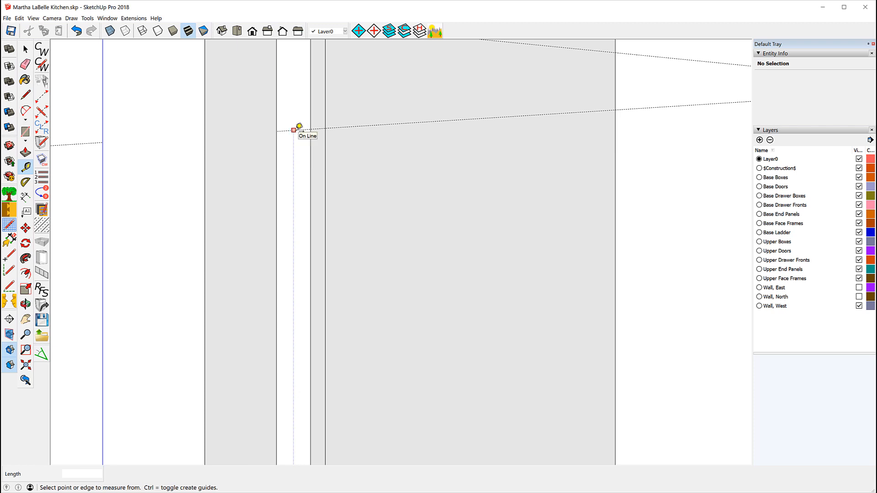
left_click(294, 130)
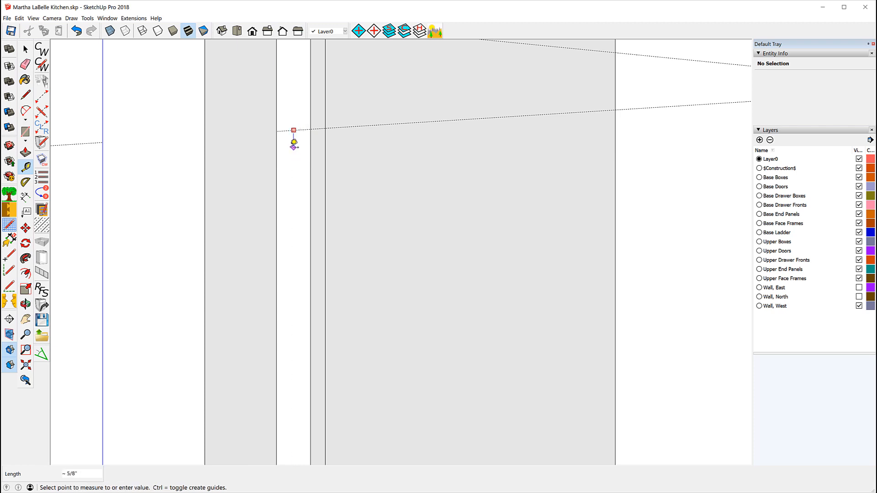
key("Escape")
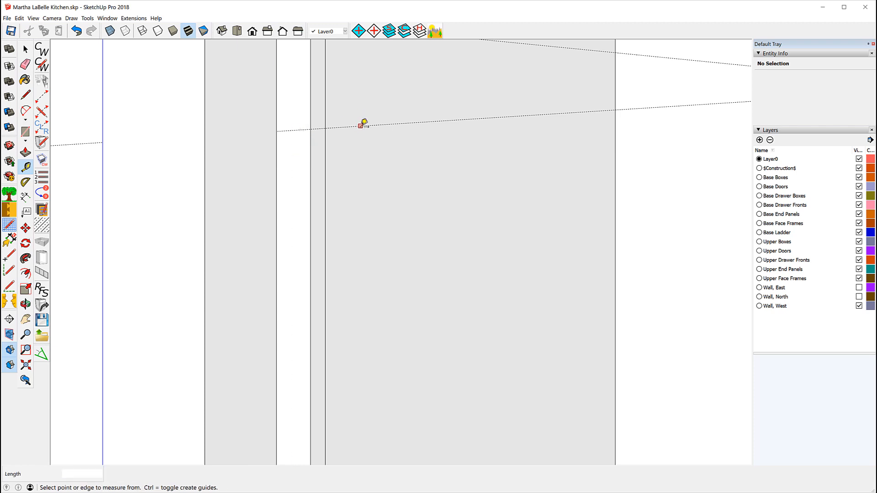
left_click(361, 126)
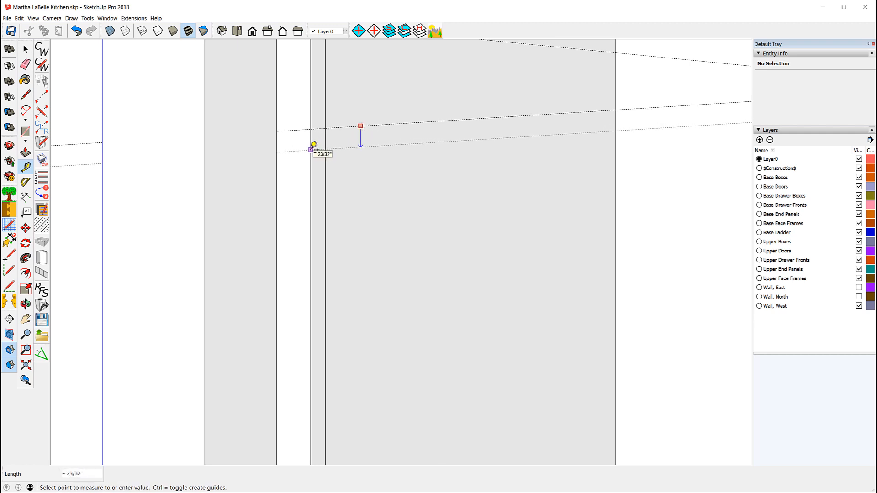
type("3/8")
key("Return")
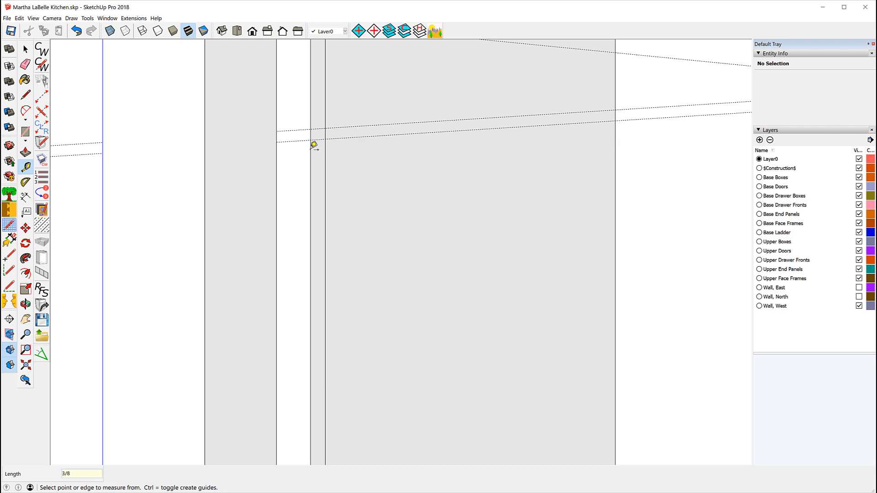
Measure the vertical distance from the lower horizontal guide to the bottom edge of the tall storage cabinet's side
left_click(293, 141)
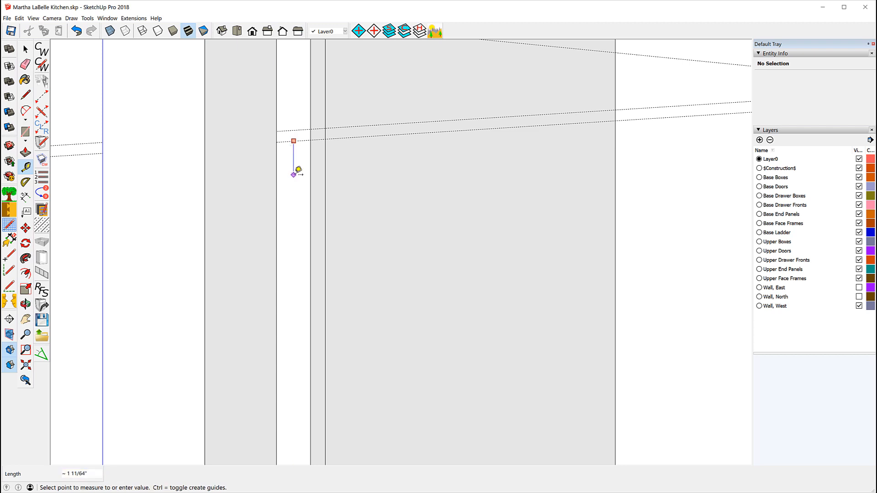
key("Escape")
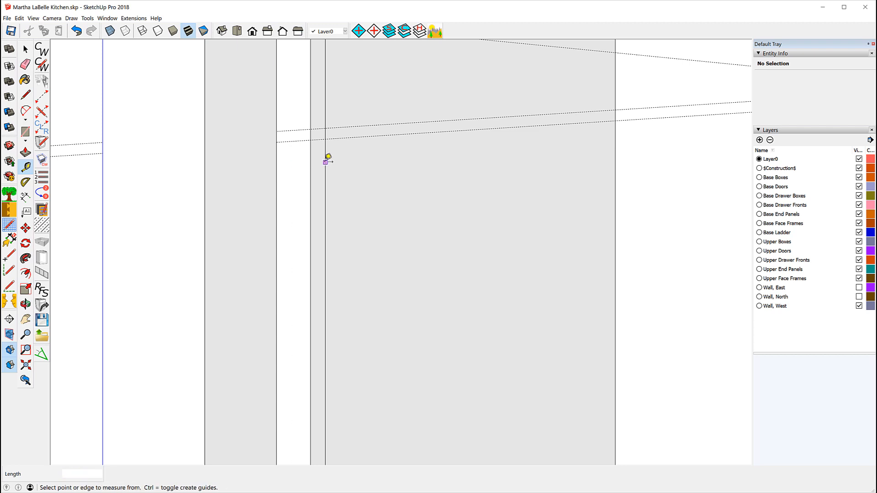
left_click(342, 137)
scroll(342, 174, "down", 5)
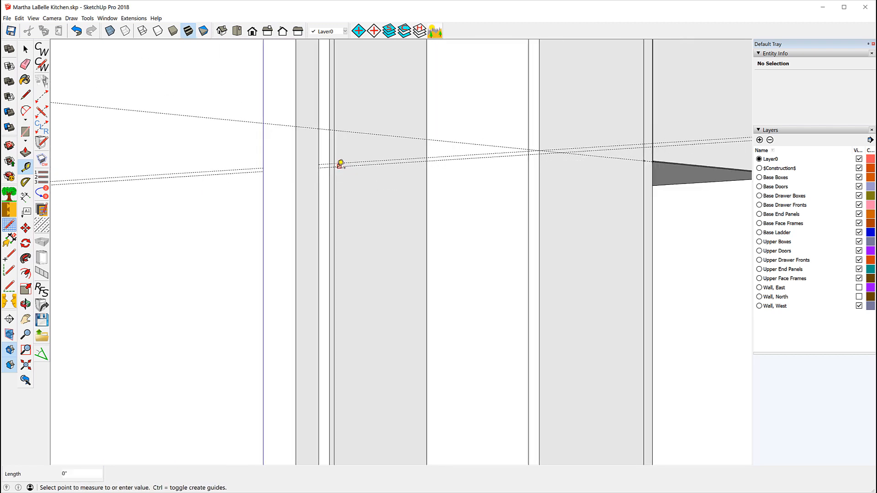
scroll(340, 164, "down", 6)
scroll(341, 381, "up", 5)
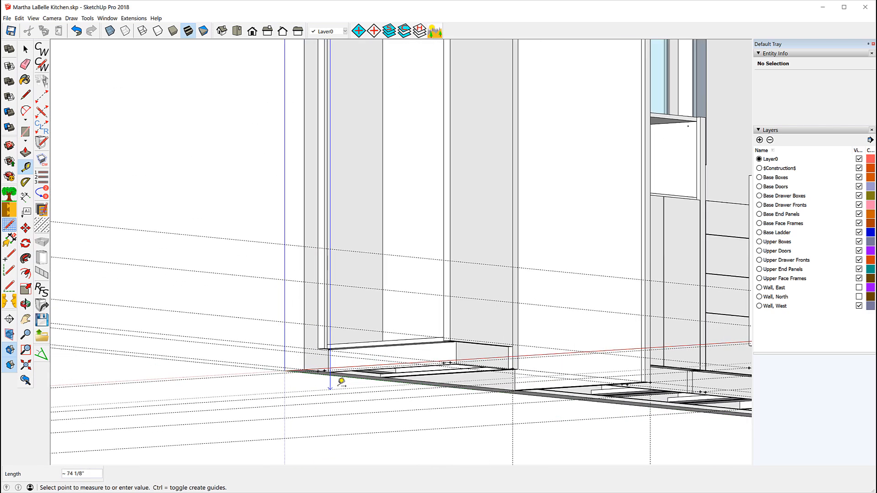
scroll(341, 382, "up", 3)
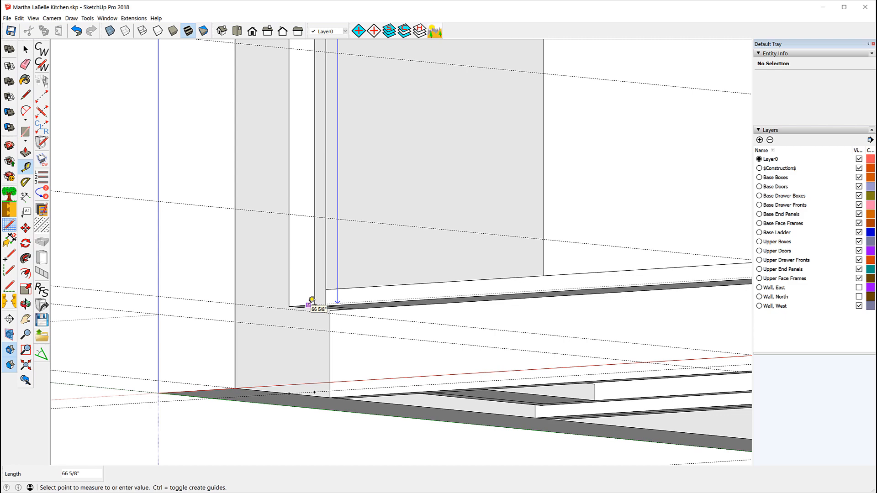
left_click(310, 304)
scroll(293, 318, "down", 3)
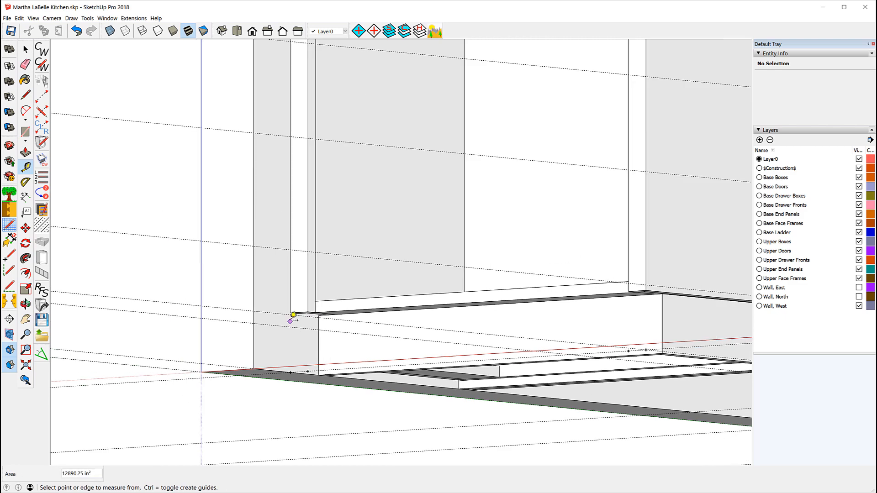
scroll(286, 341, "down", 6)
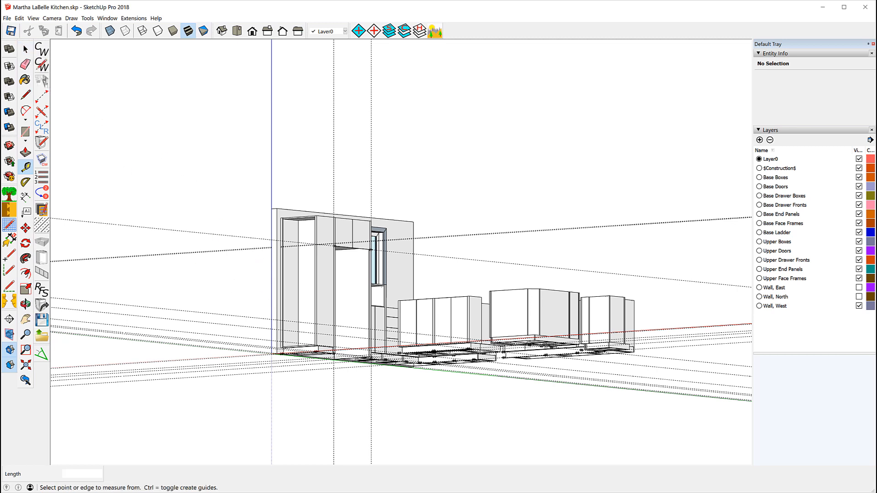
Edit the tall storage cabinet in CabWriter with its stored defaults, placing a fixed shelf in Position 1 at the measured guide height
left_click(25, 49)
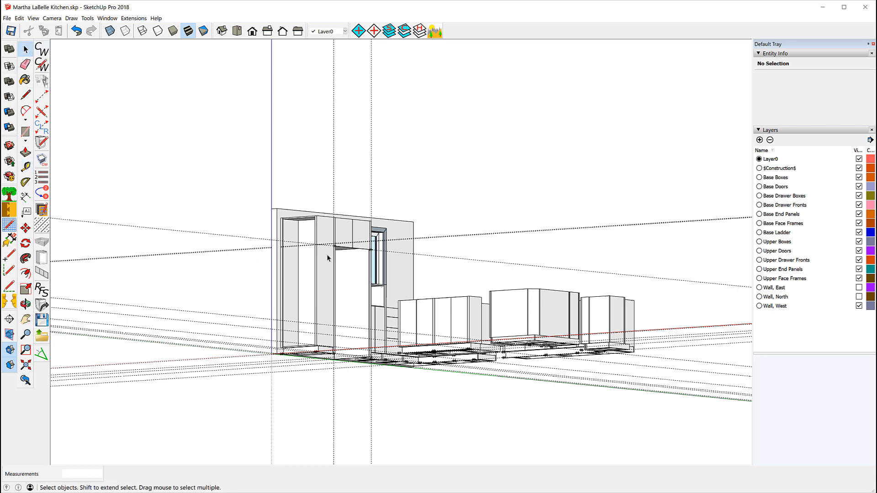
left_click(322, 262)
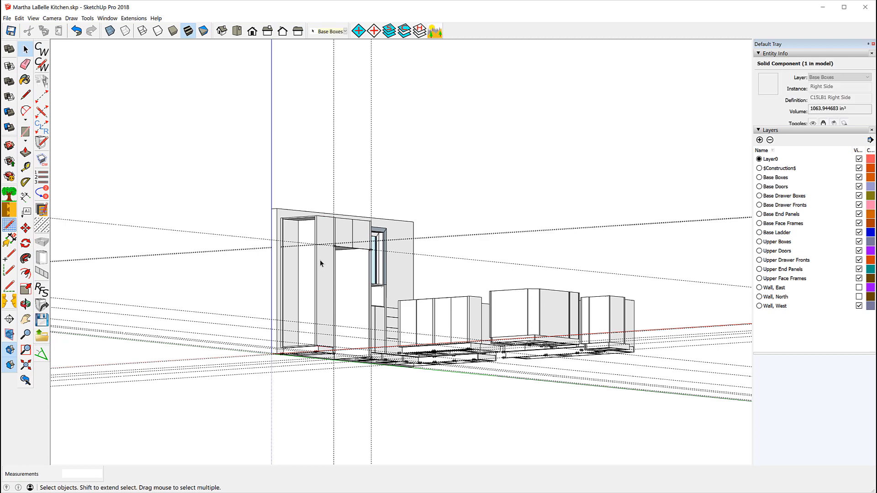
scroll(299, 246, "up", 4)
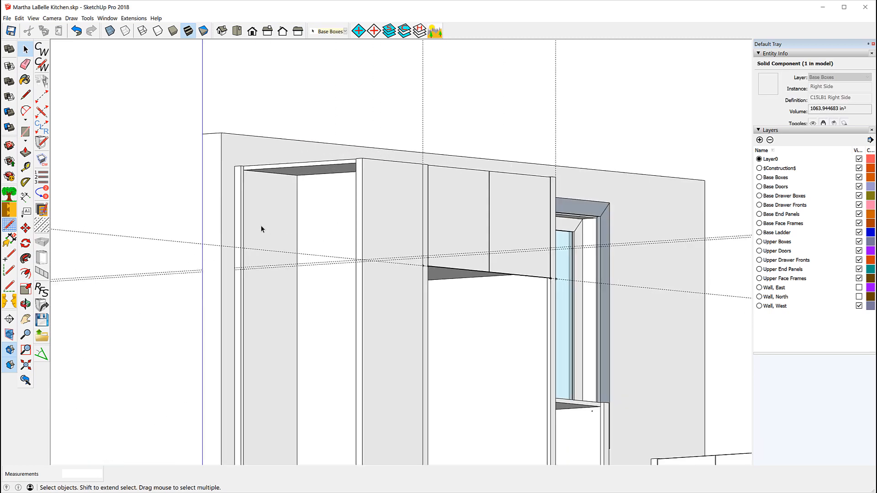
left_click(261, 229)
right_click(259, 226)
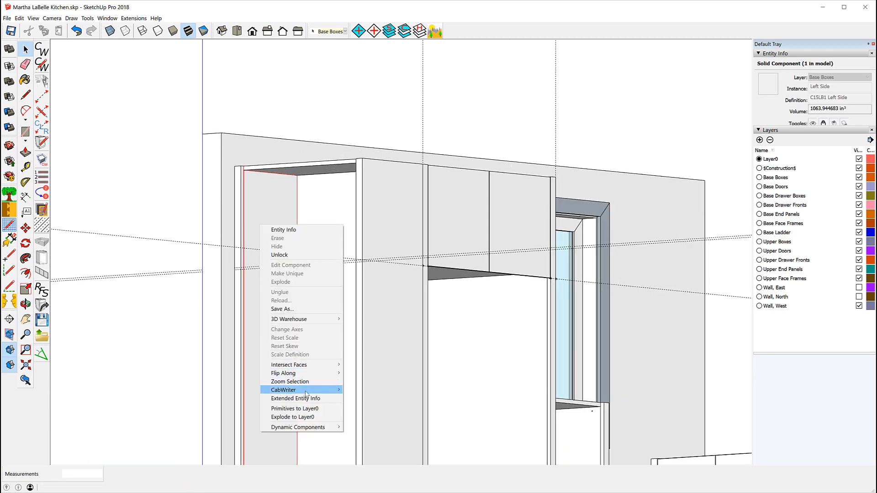
mouse_move(308, 393)
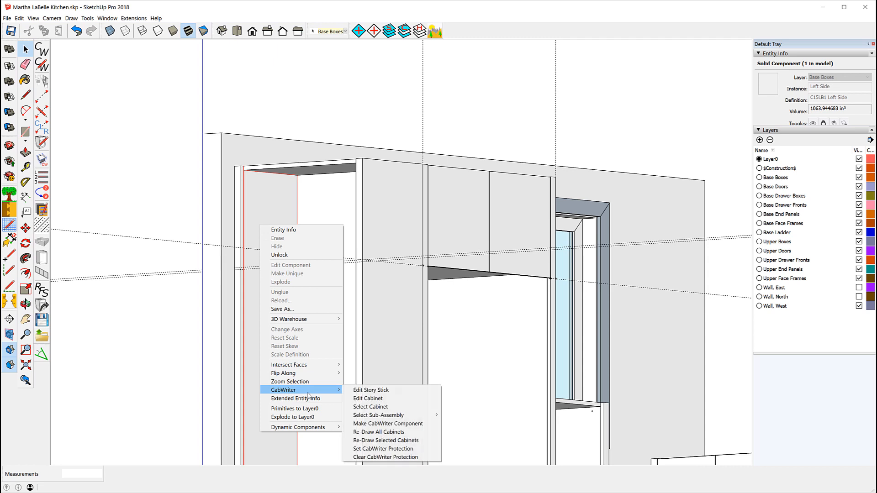
left_click(375, 399)
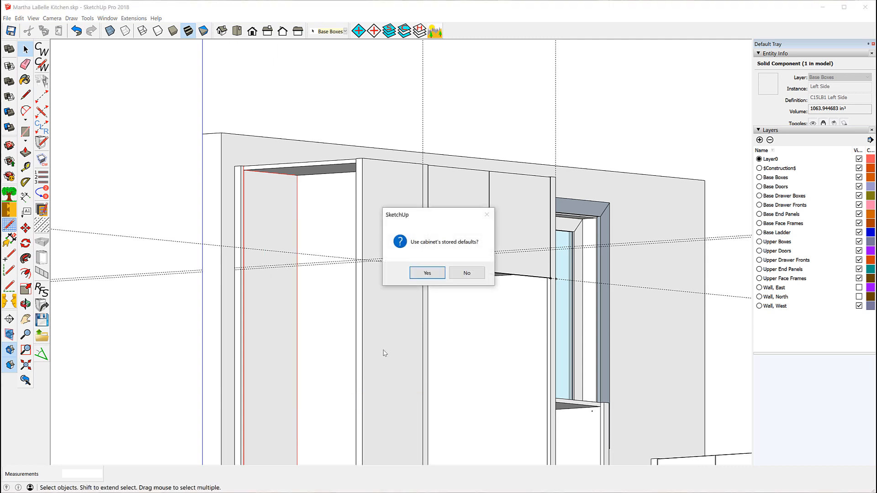
left_click(427, 274)
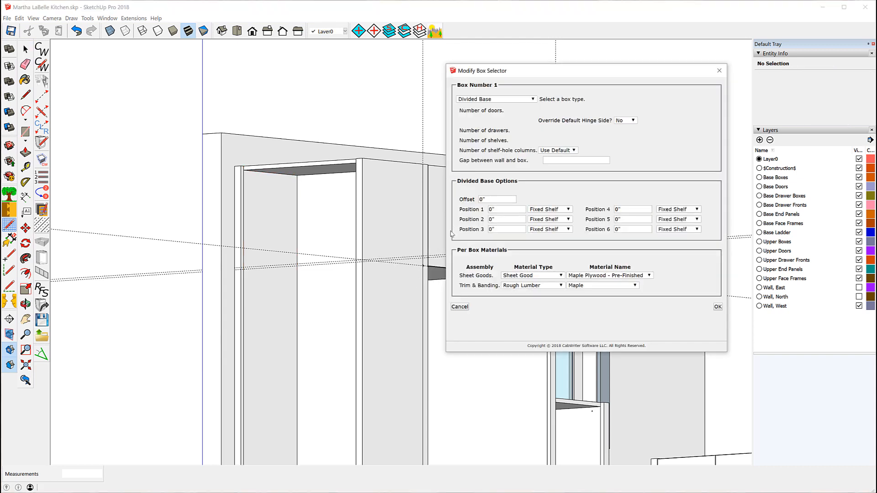
left_click(494, 210)
left_click(718, 307)
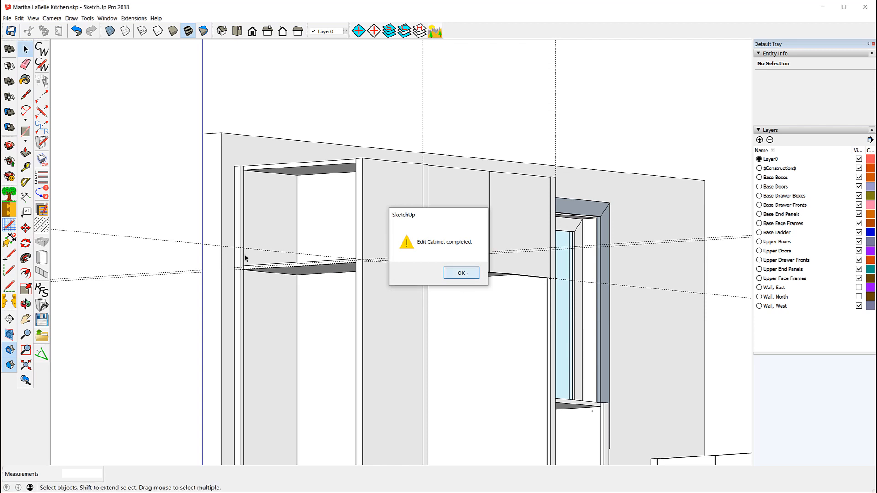
Examine how the tall cabinet's fixed shelf lines up with the two horizontal guides, from both below and above
scroll(242, 267, "up", 1)
scroll(242, 266, "up", 6)
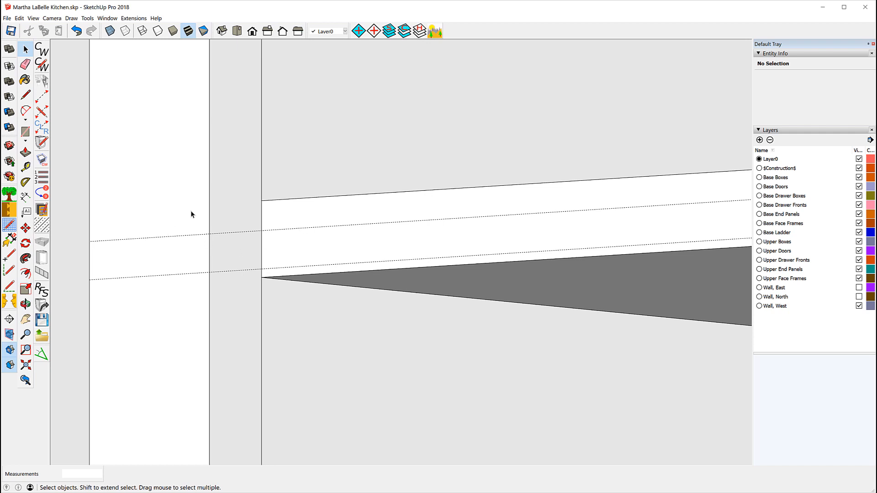
scroll(215, 267, "down", 8)
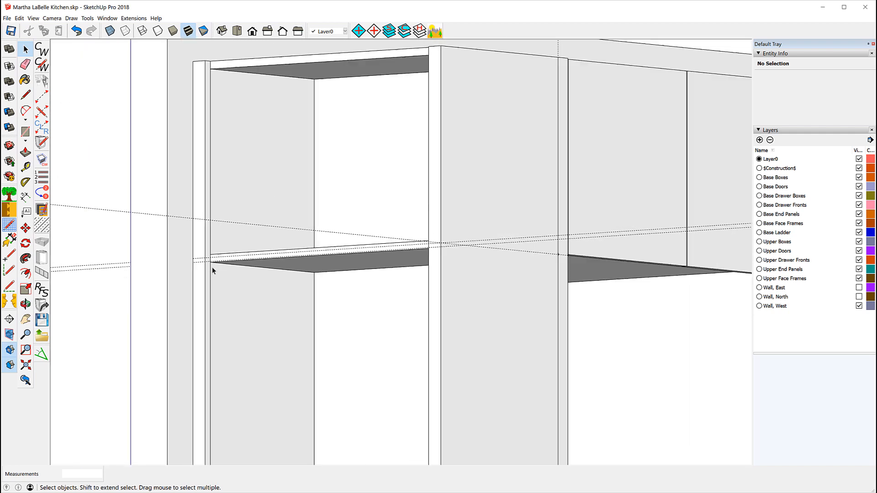
scroll(212, 264, "down", 8)
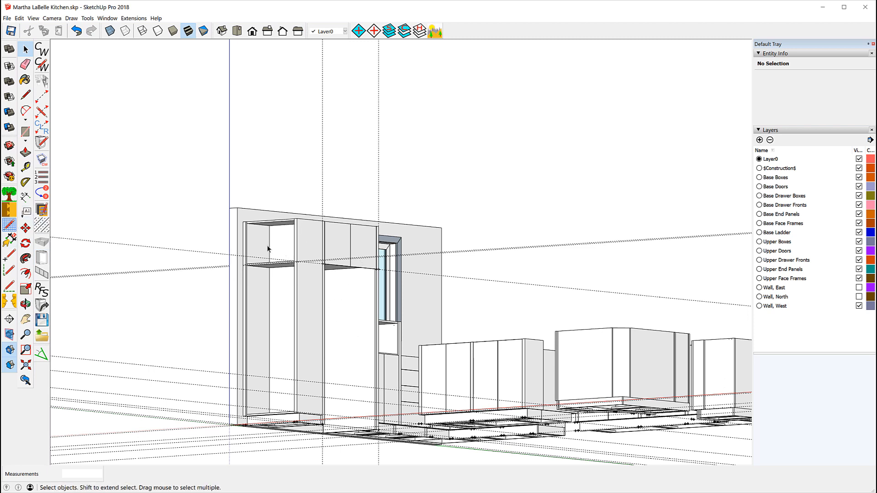
middle_click_drag(165, 183, 178, 286)
scroll(242, 262, "up", 6)
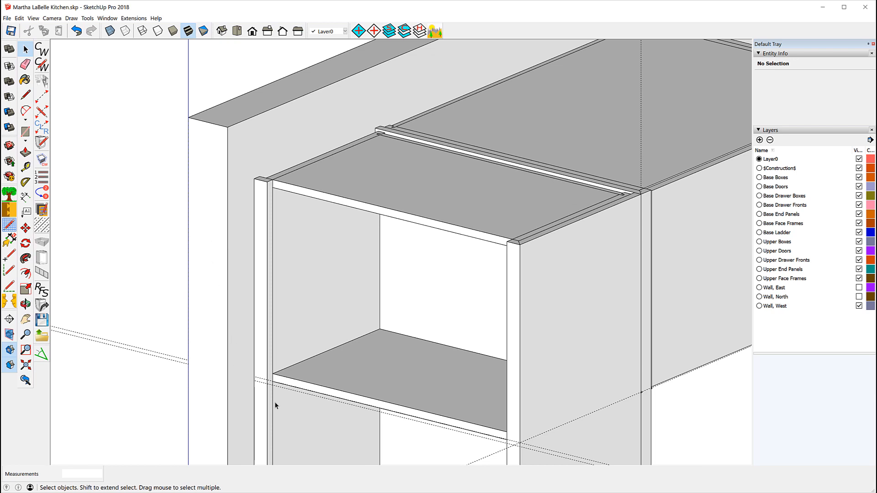
scroll(276, 389, "up", 5)
scroll(271, 367, "up", 2)
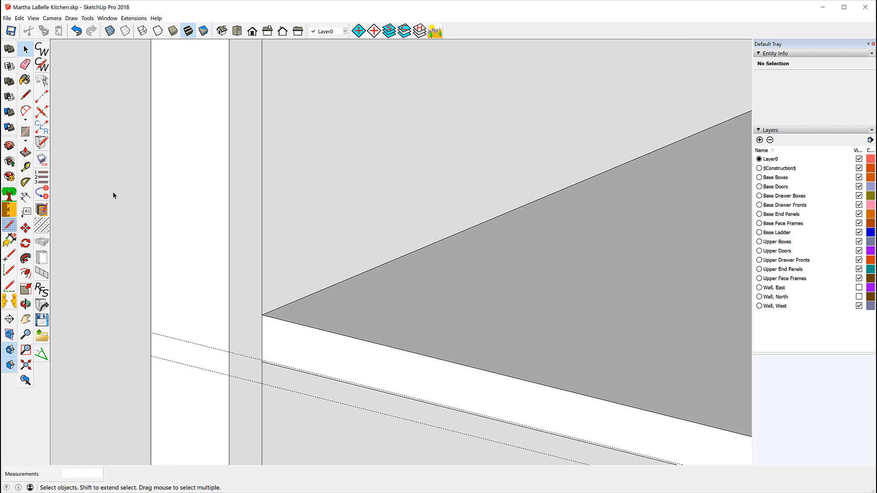
Draw a 13/16" check line from the upper guide at the side's front edge to the midpoint of the fixed shelf's front corner edge
left_click(25, 94)
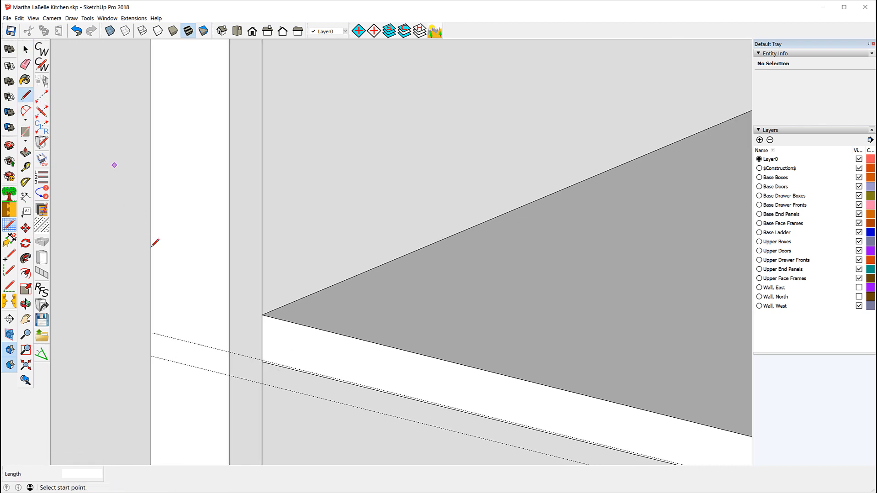
left_click(227, 351)
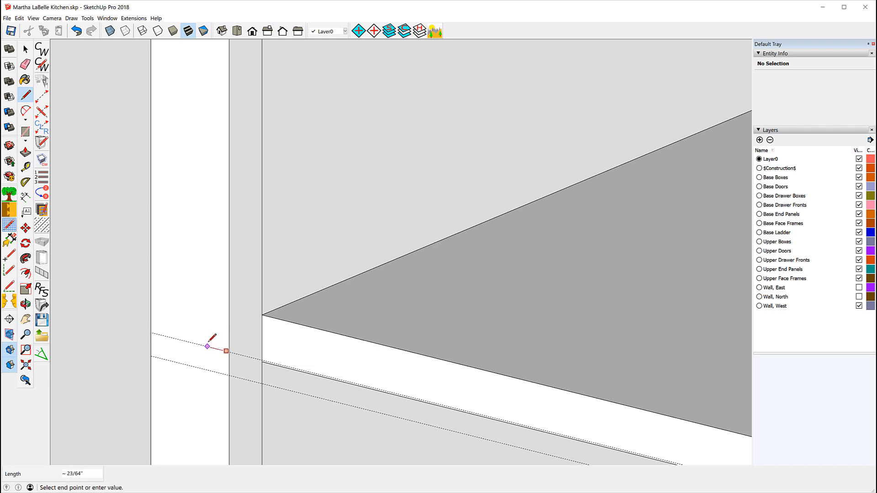
key("Escape")
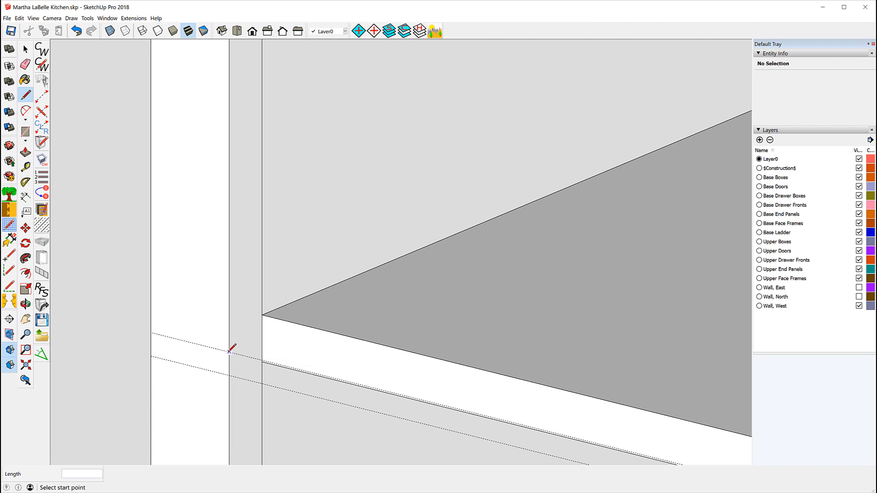
left_click(230, 351)
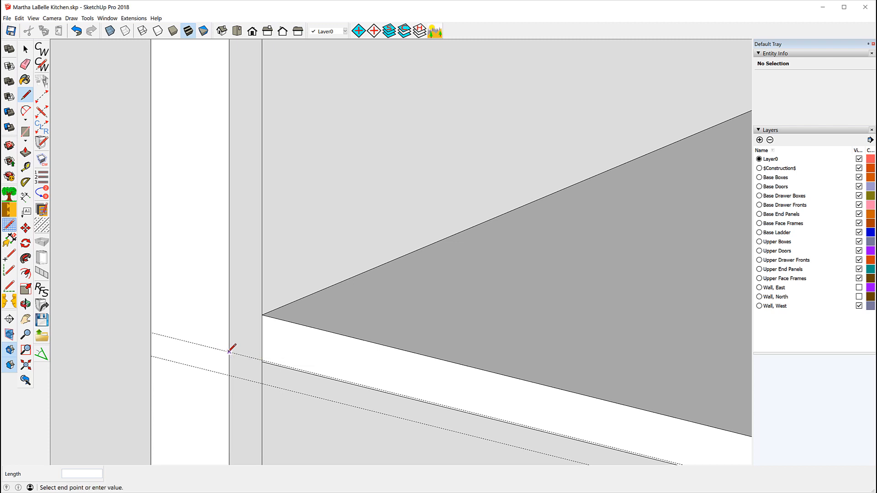
left_click(263, 338)
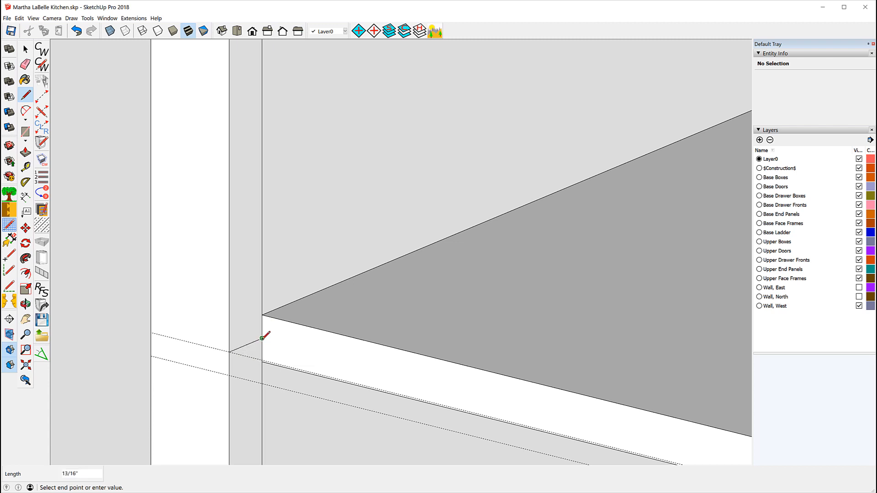
left_click(262, 315)
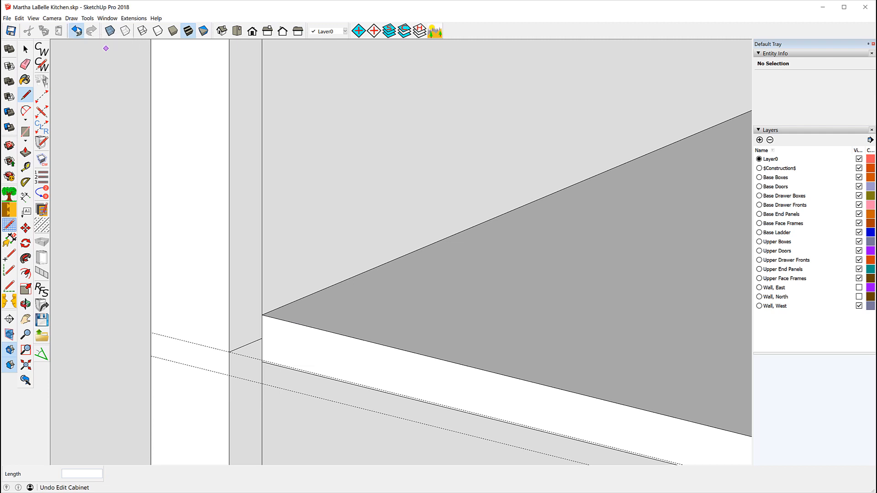
Undo and redo the last change, and erase the check line beside the fixed shelf
left_click(76, 31)
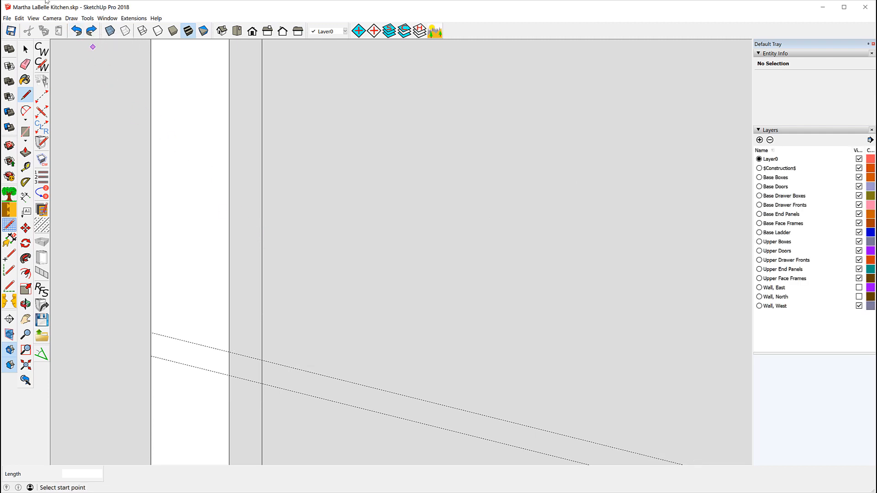
left_click(91, 31)
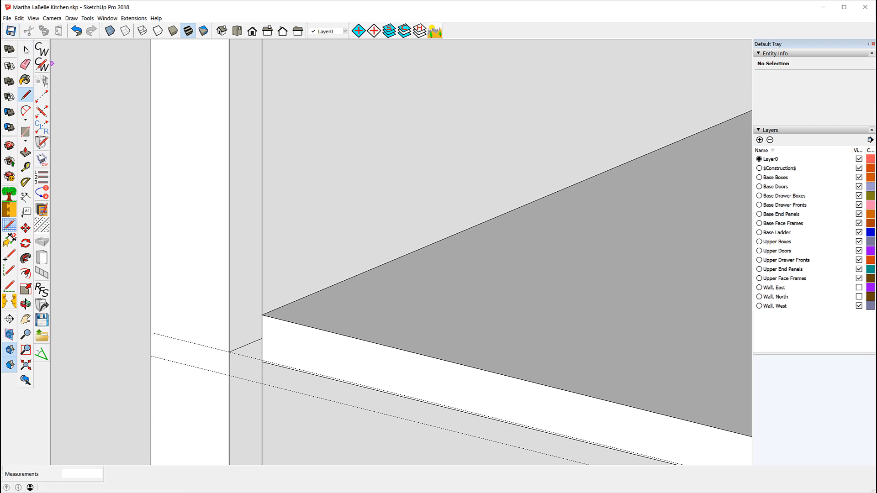
left_click(26, 48)
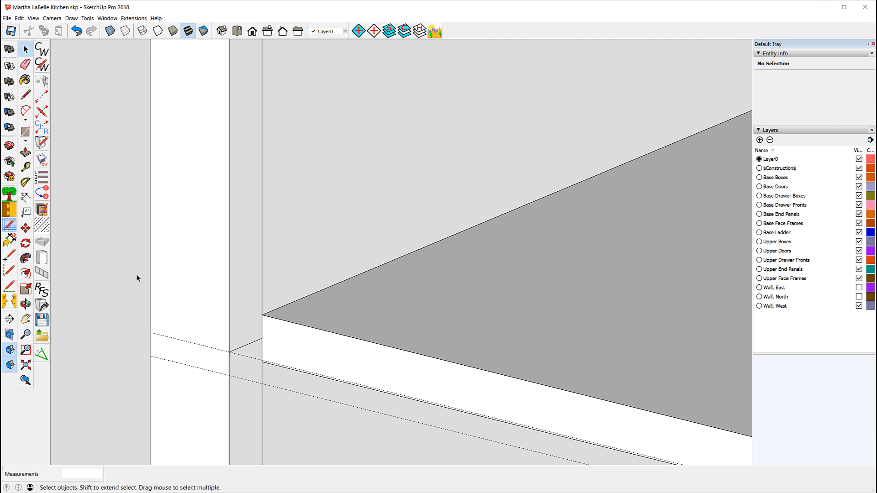
left_click(252, 344)
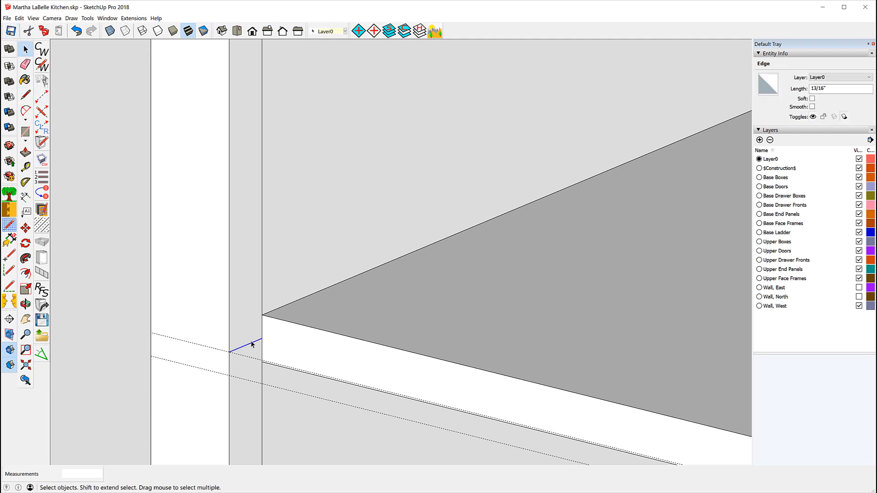
key("Delete")
Delete the two closely spaced horizontal guides across the front of the tall storage cabinet
scroll(135, 185, "down", 3)
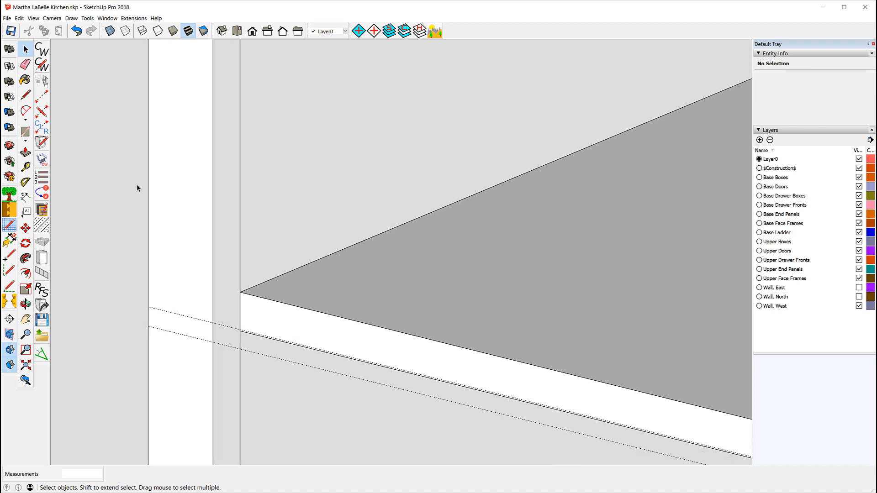
scroll(132, 183, "down", 5)
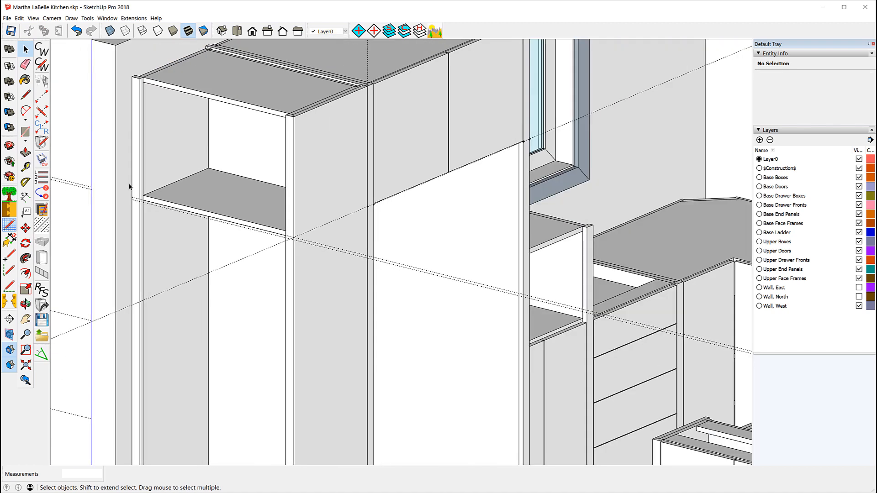
scroll(130, 185, "down", 2)
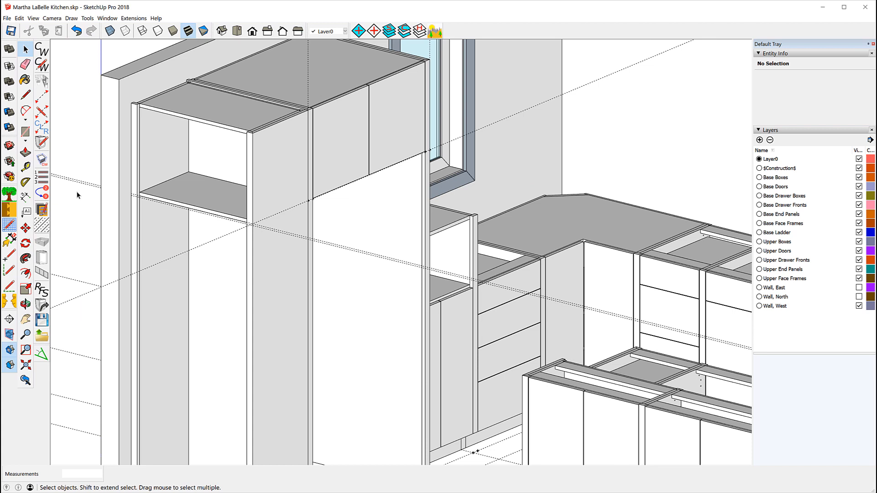
left_click_drag(75, 198, 58, 165)
key("Delete")
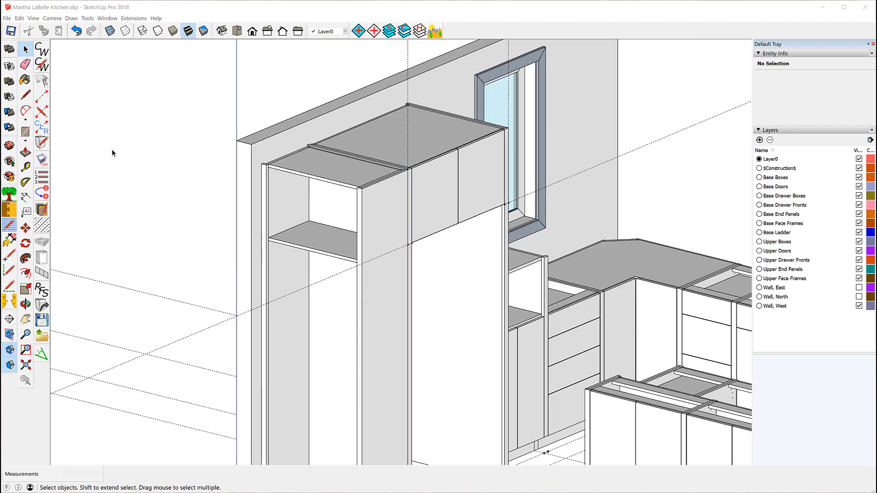
Draw a 27 1/2" by 19" rectangle over the tall cabinet's upper opening, from its top front corner to the fixed shelf's opposite lower edge
left_click(25, 132)
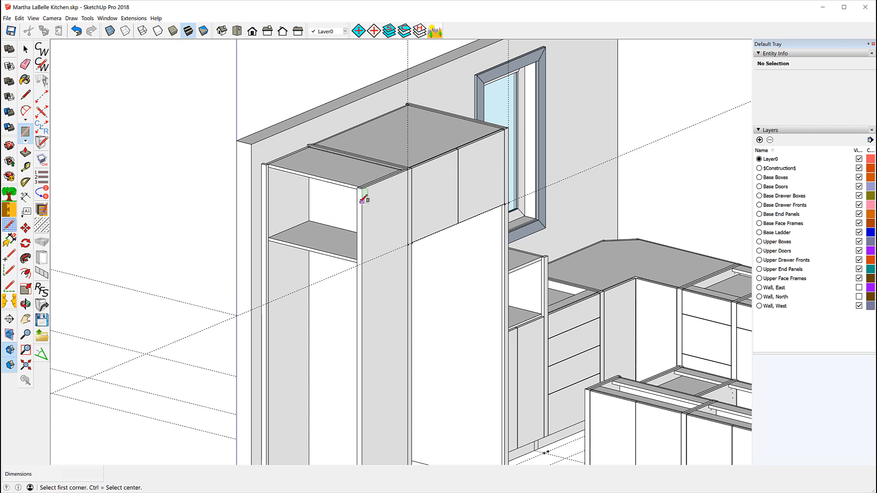
scroll(362, 198, "up", 3)
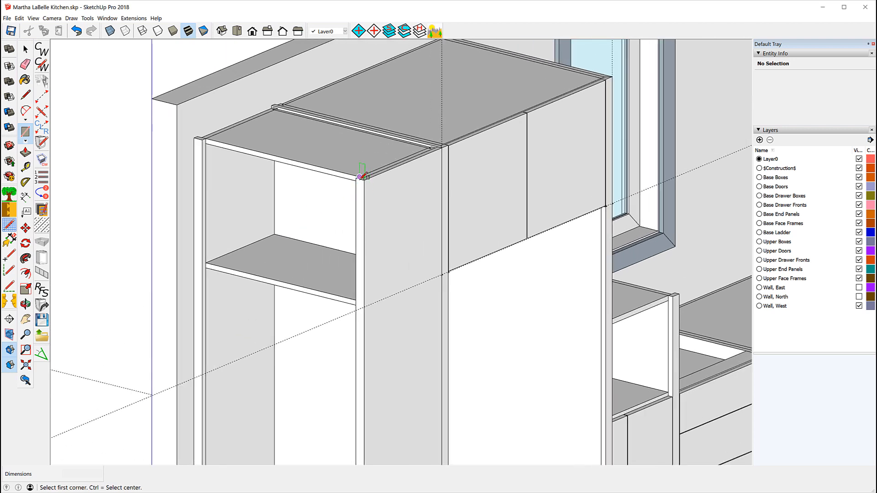
left_click(356, 178)
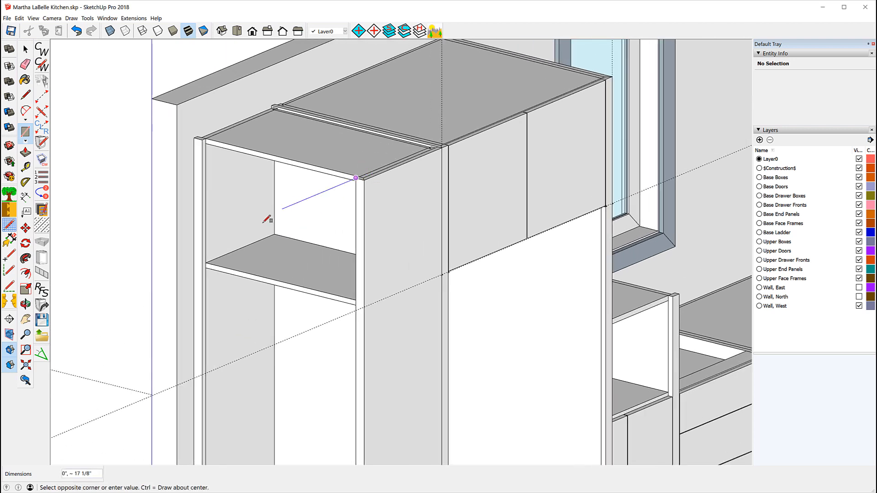
scroll(212, 278, "up", 2)
scroll(211, 282, "up", 3)
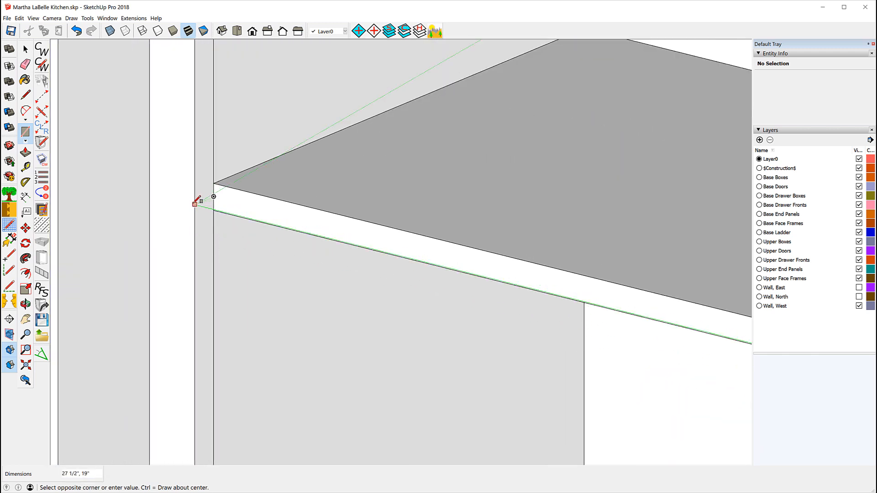
left_click(195, 201)
scroll(148, 244, "down", 1)
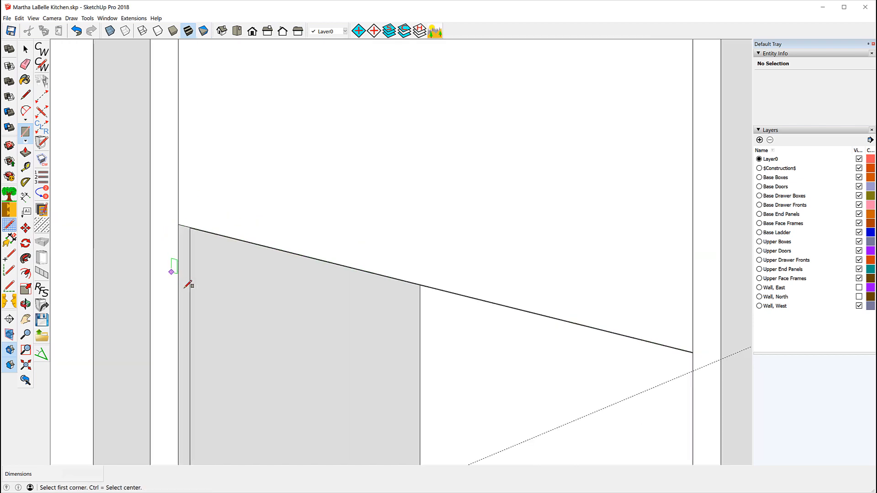
scroll(188, 284, "down", 3)
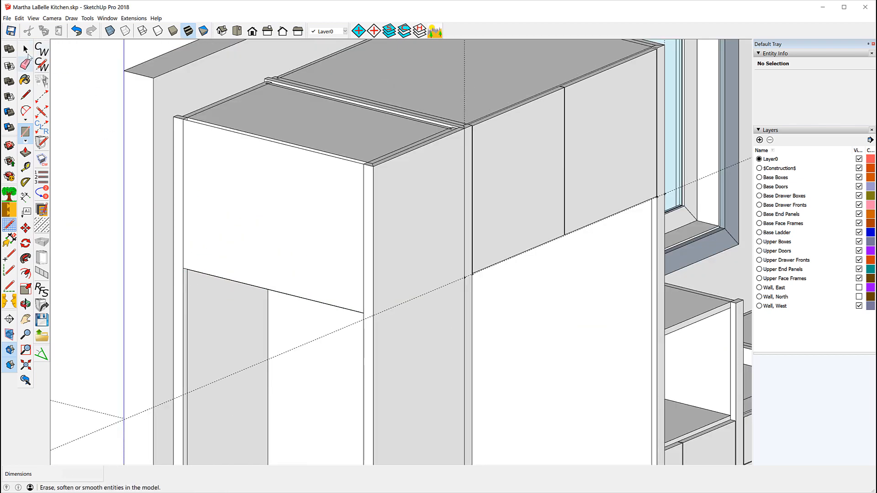
Insert two doors on the rectangle over the tall cabinet's upper opening, using the cabinet's stored defaults and the default hinge side
left_click(25, 49)
left_click(267, 215)
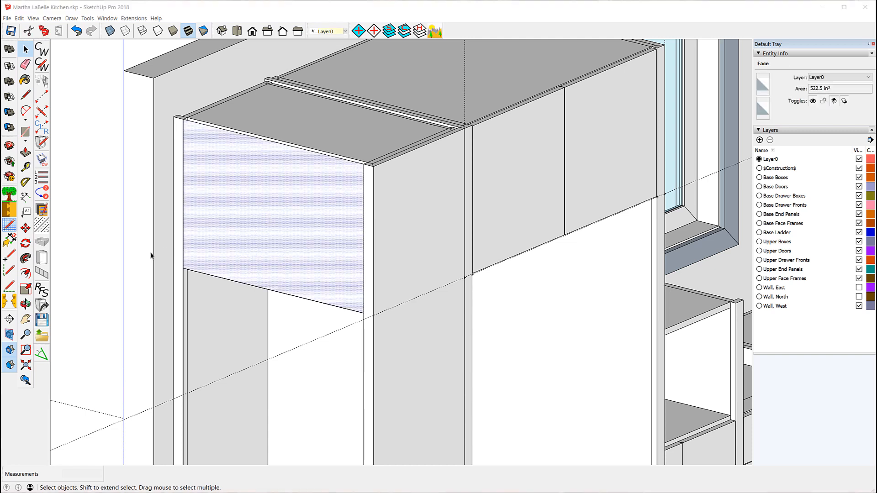
left_click(257, 231)
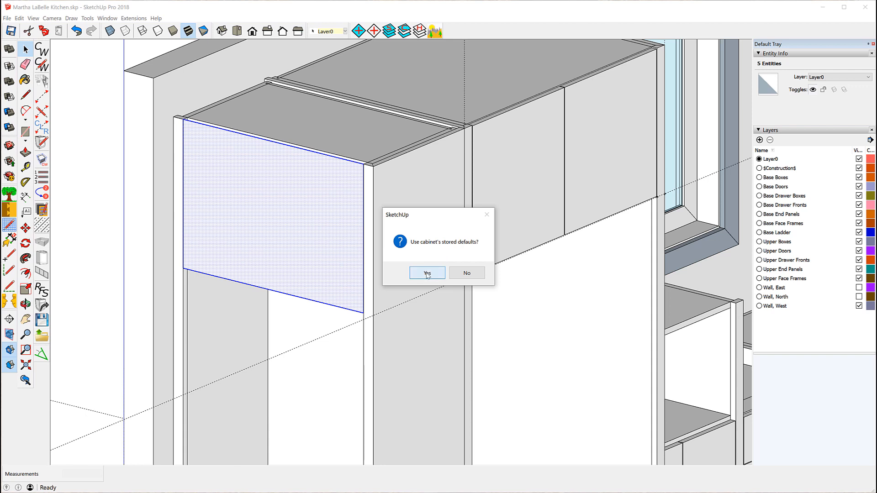
left_click(427, 273)
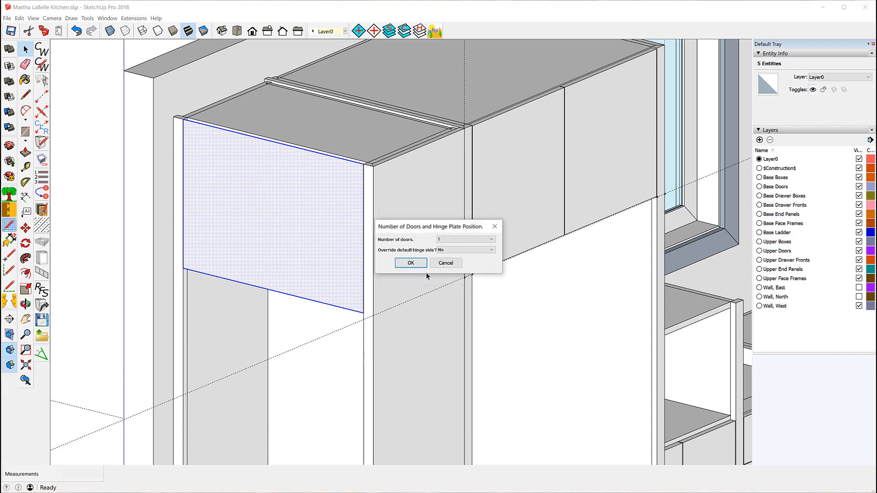
left_click(492, 240)
left_click(458, 251)
left_click(411, 263)
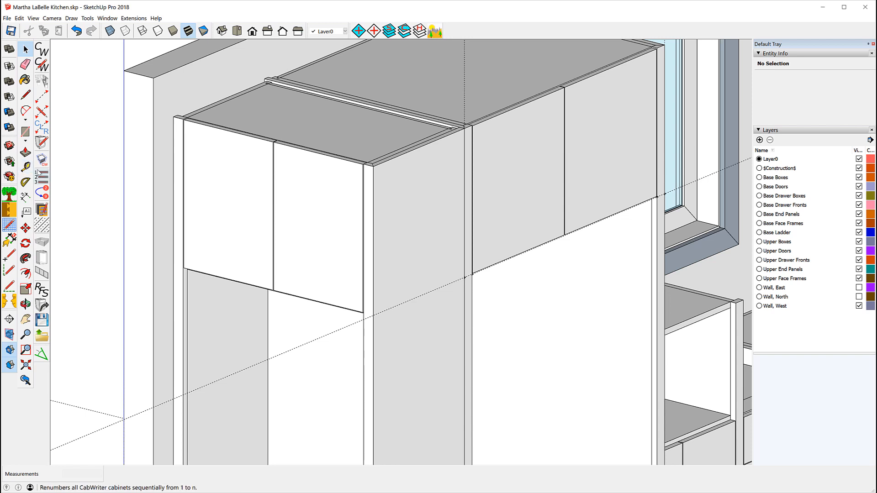
Place a guide line along the lower edge of the tall cabinet's new doors
left_click(25, 167)
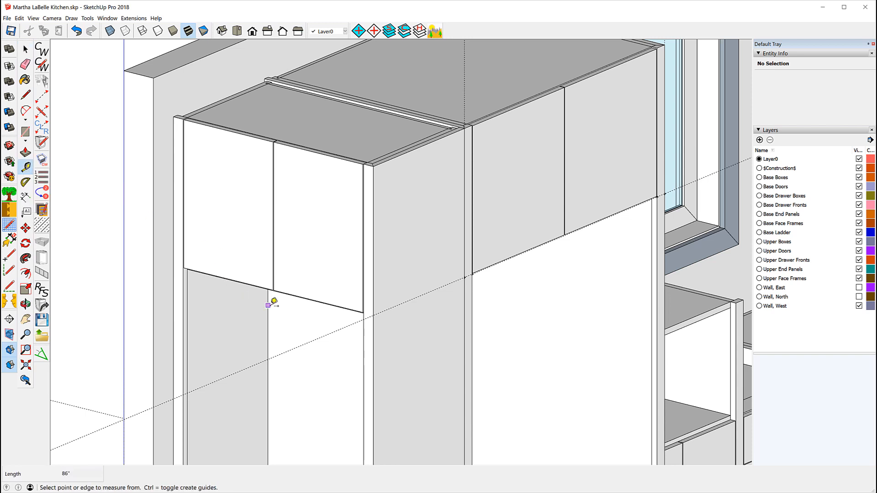
scroll(274, 300, "up", 5)
scroll(265, 255, "up", 2)
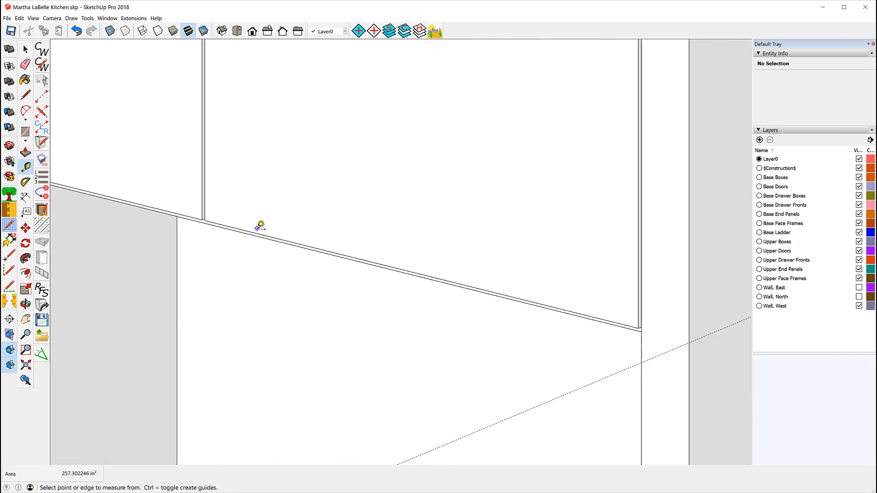
left_click(258, 233)
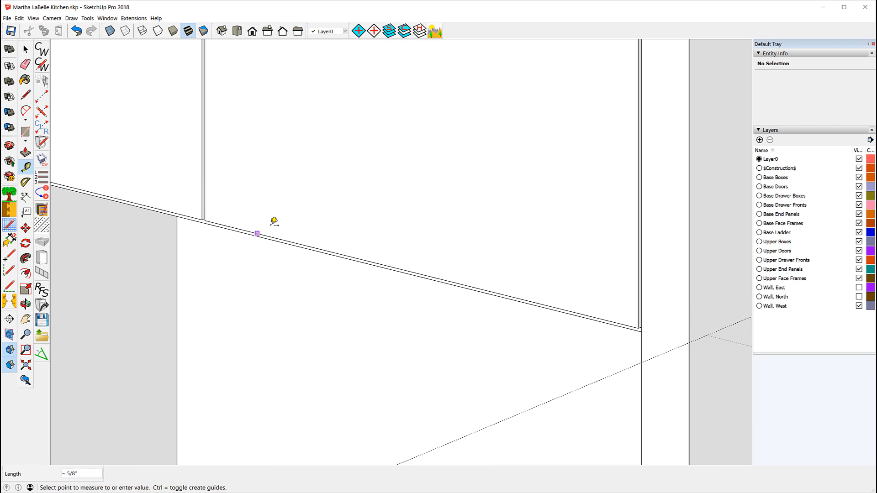
left_click(270, 236)
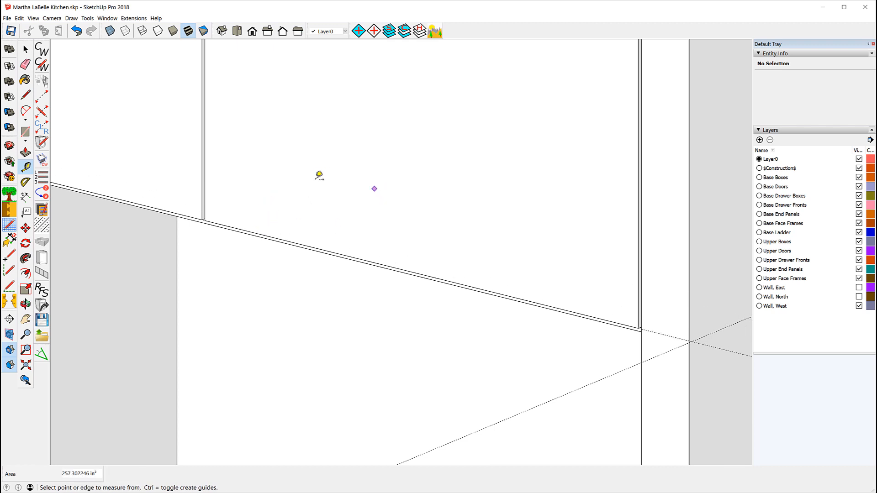
Offset the existing horizontal guide up 3/64" to where the new doors' guide crosses the tall cabinet side's front corner
scroll(176, 140, "down", 3)
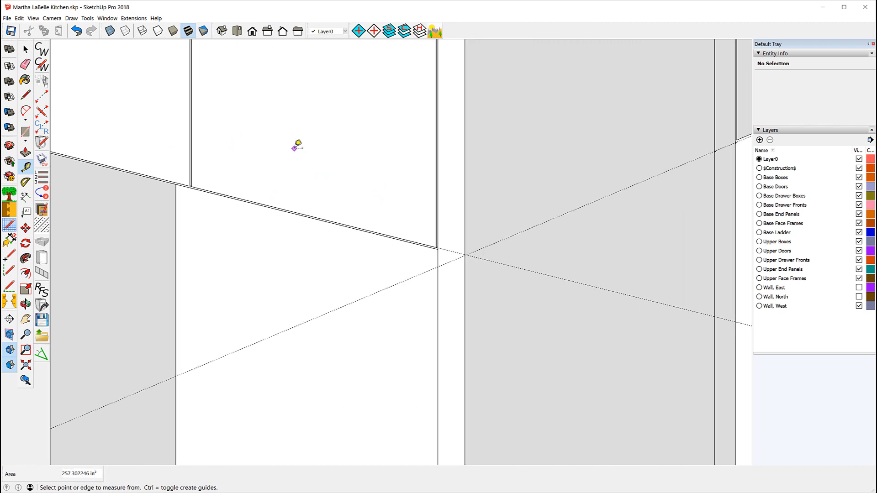
left_click(522, 231)
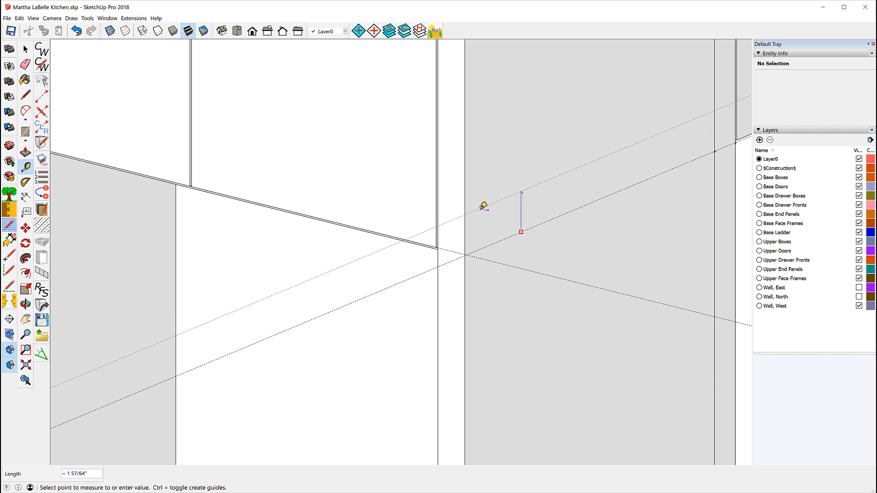
scroll(465, 236, "up", 2)
scroll(464, 237, "up", 2)
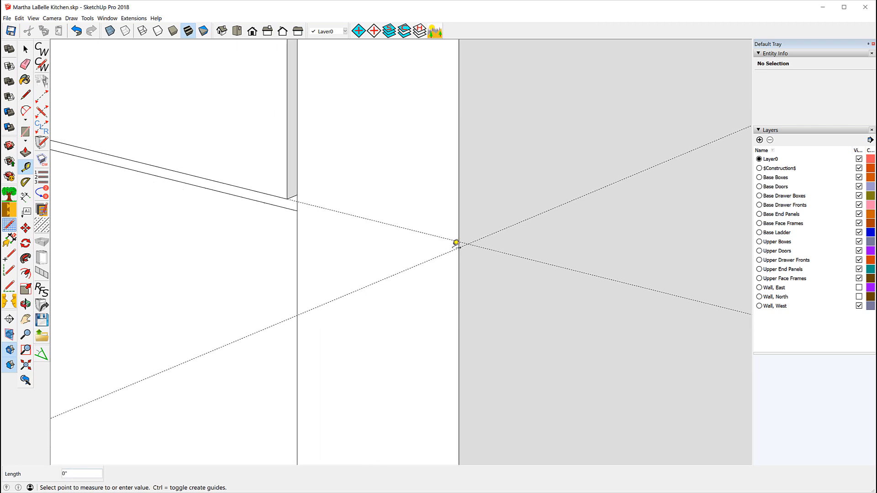
left_click(460, 241)
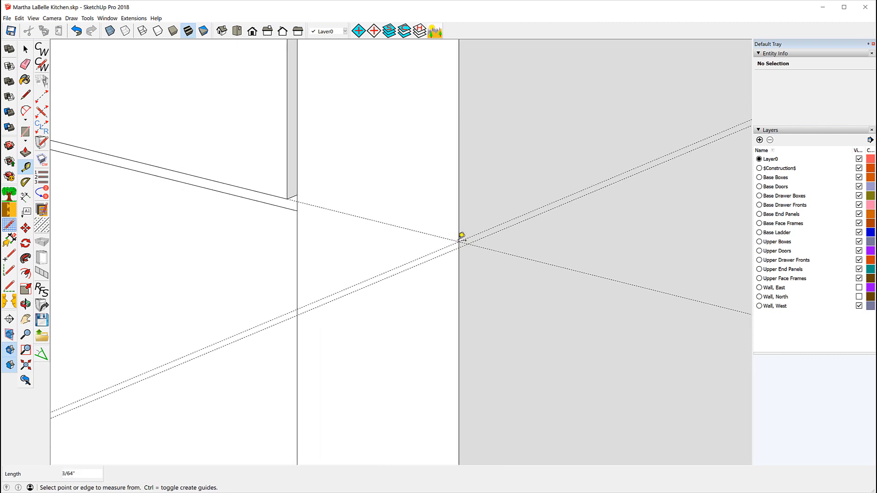
Examine how the two parallel guides line up with the lower edges of the tall cabinet's and refrigerator cabinet's doors
scroll(345, 291, "down", 3)
scroll(337, 285, "down", 3)
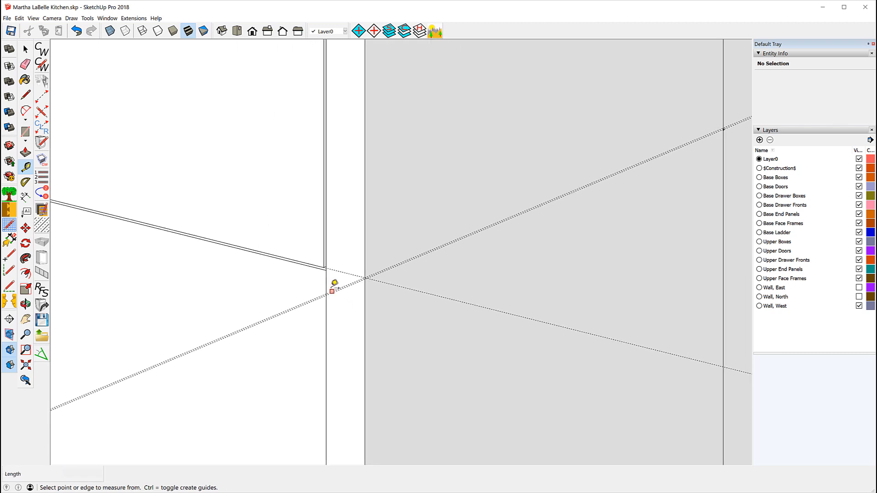
scroll(710, 140, "up", 1)
scroll(594, 179, "up", 5)
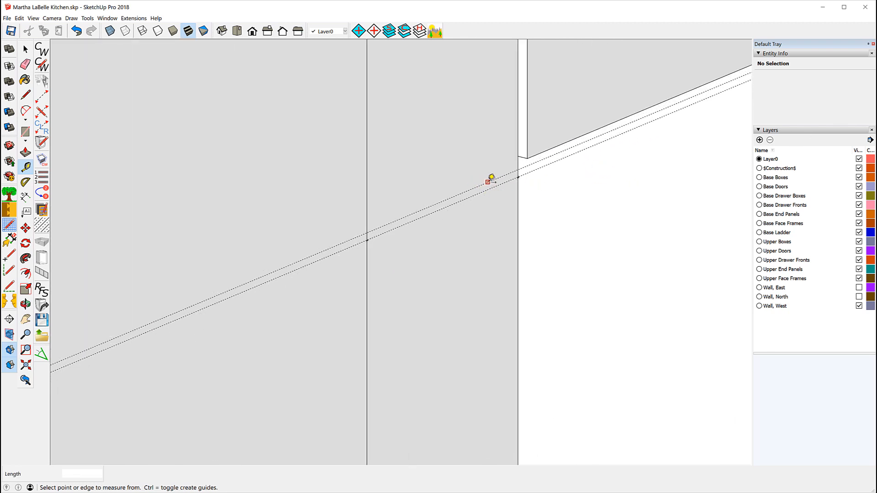
scroll(592, 186, "down", 3)
scroll(605, 188, "down", 3)
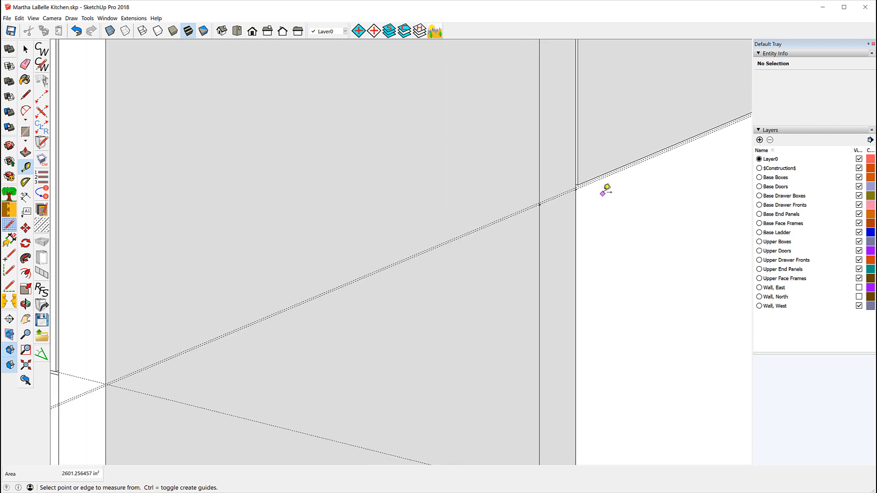
scroll(278, 322, "up", 3)
scroll(276, 322, "up", 5)
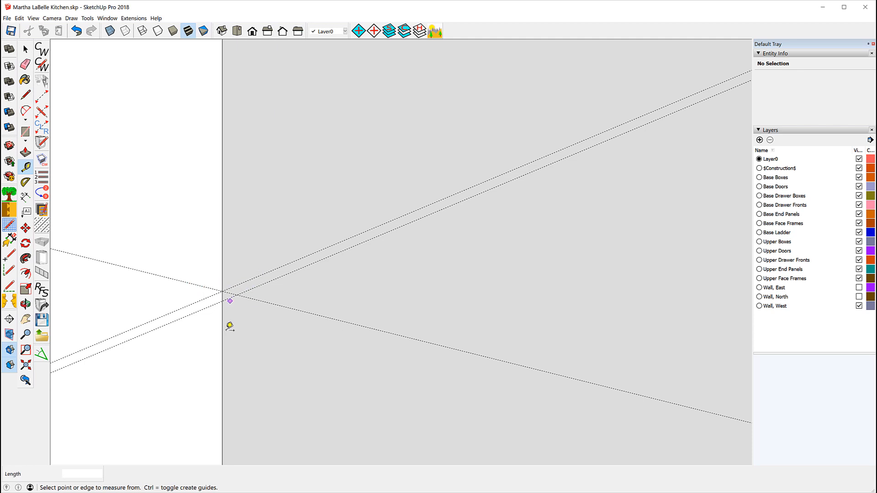
scroll(274, 320, "down", 4)
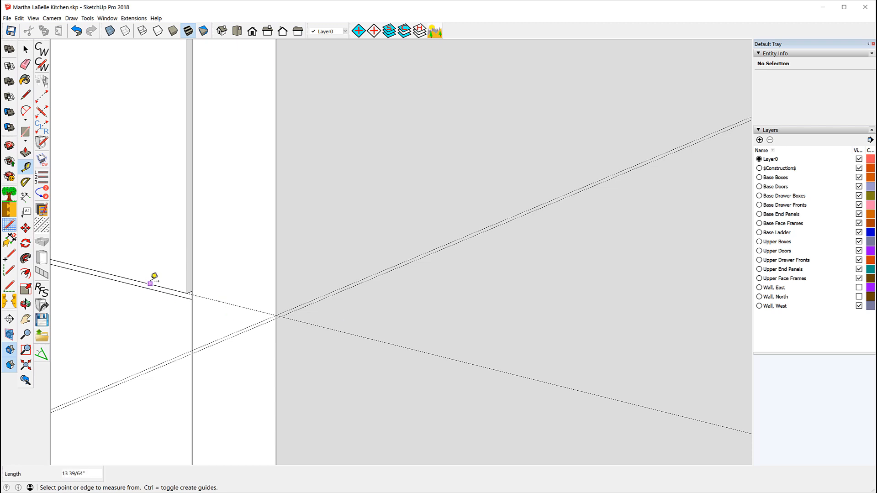
scroll(140, 331, "down", 3)
scroll(140, 331, "down", 2)
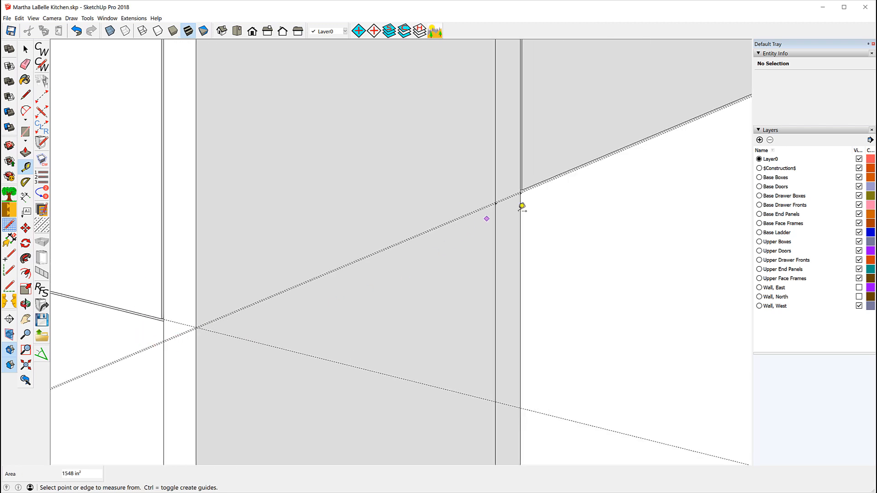
Measure the gaps from each of the two parallel guides to the refrigerator cabinet doors' lower edge
scroll(546, 179, "up", 5)
scroll(537, 178, "up", 2)
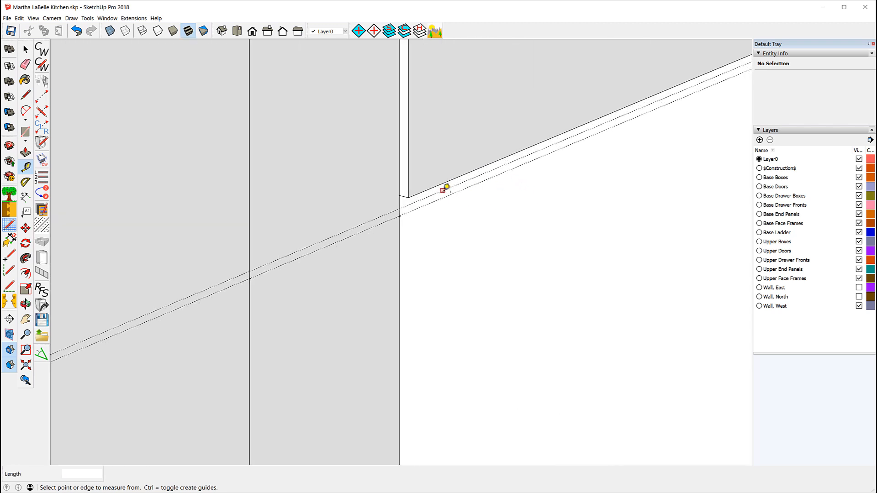
left_click(450, 178)
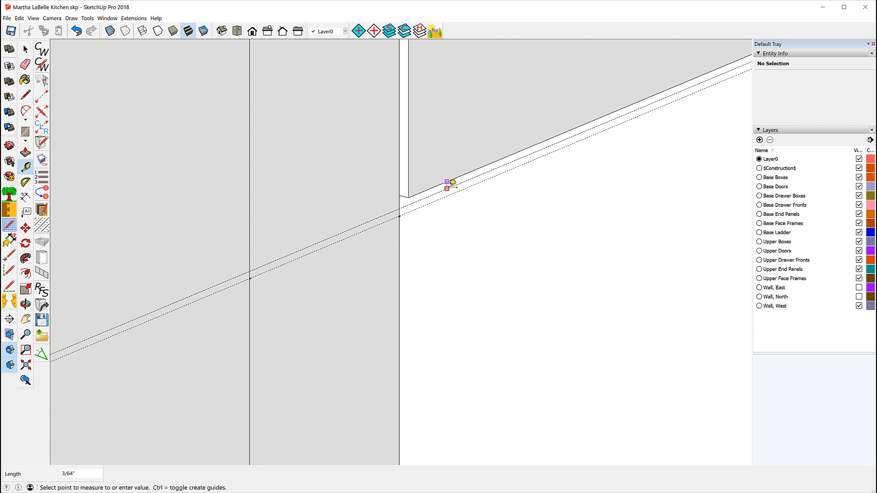
left_click(451, 184)
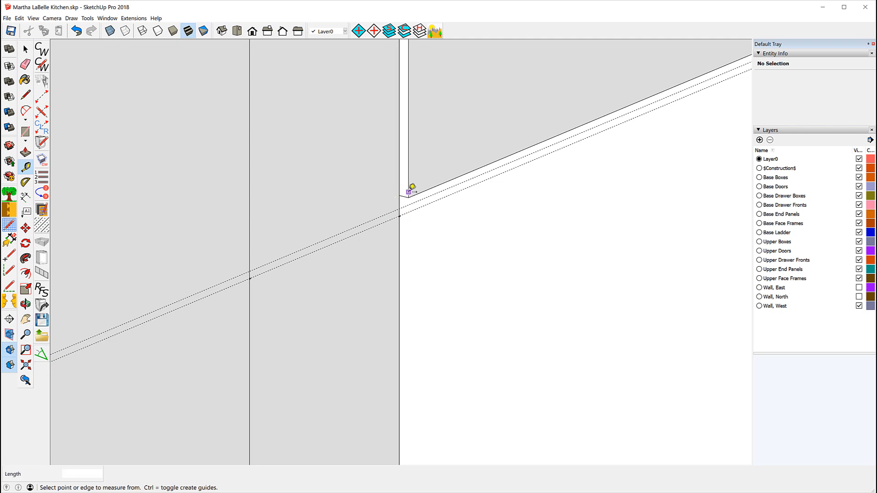
left_click(430, 203)
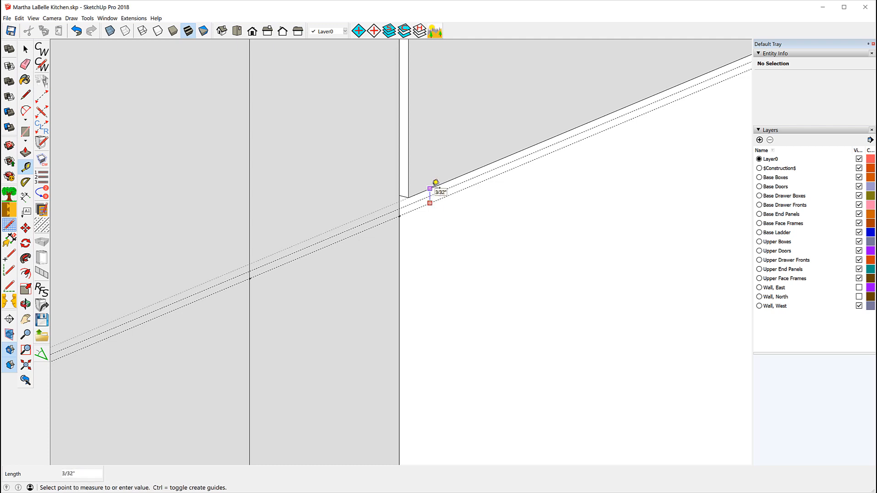
left_click(435, 183)
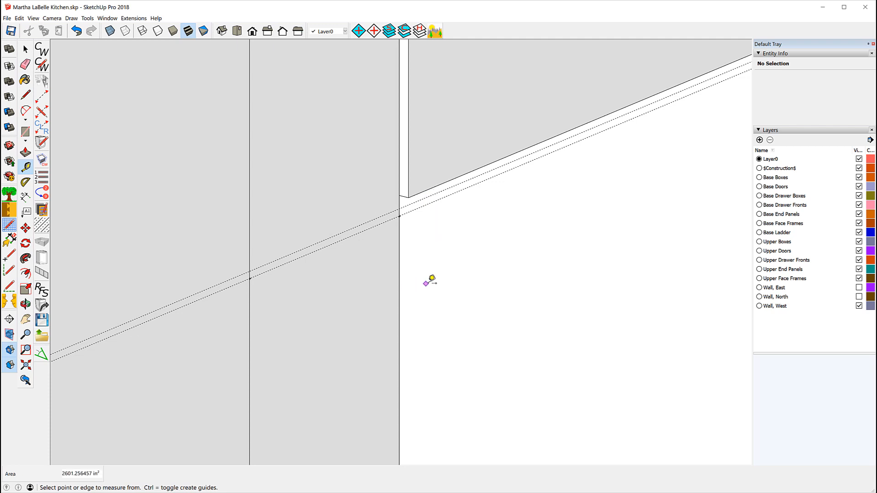
Undo the door-alignment guides, the two inserted doors and the rectangle over the tall cabinet's upper opening
scroll(484, 243, "down", 2)
scroll(502, 243, "down", 6)
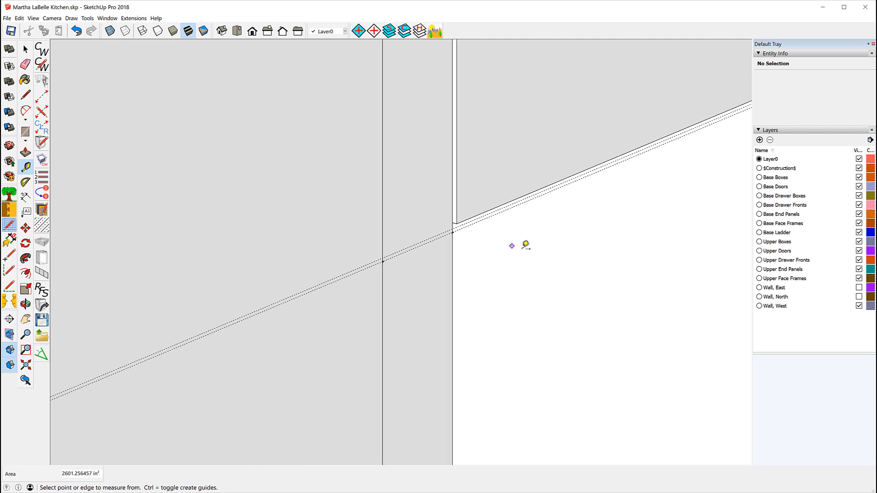
scroll(503, 223, "down", 3)
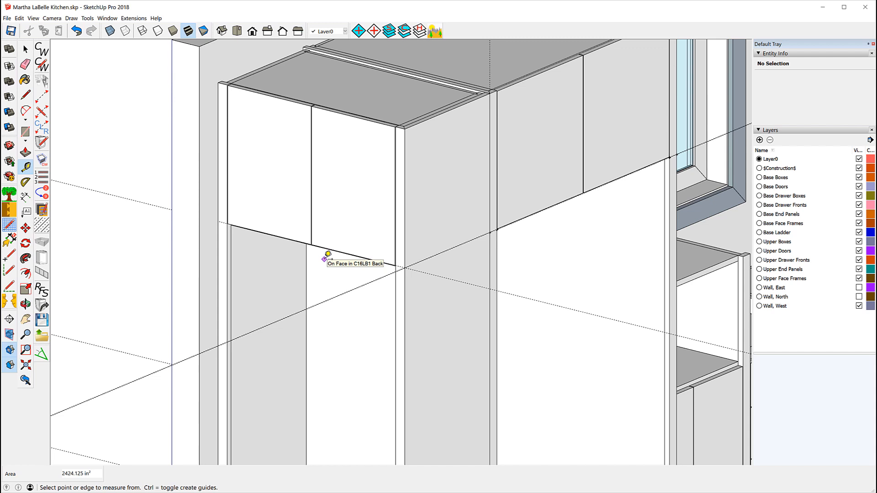
left_click(77, 32)
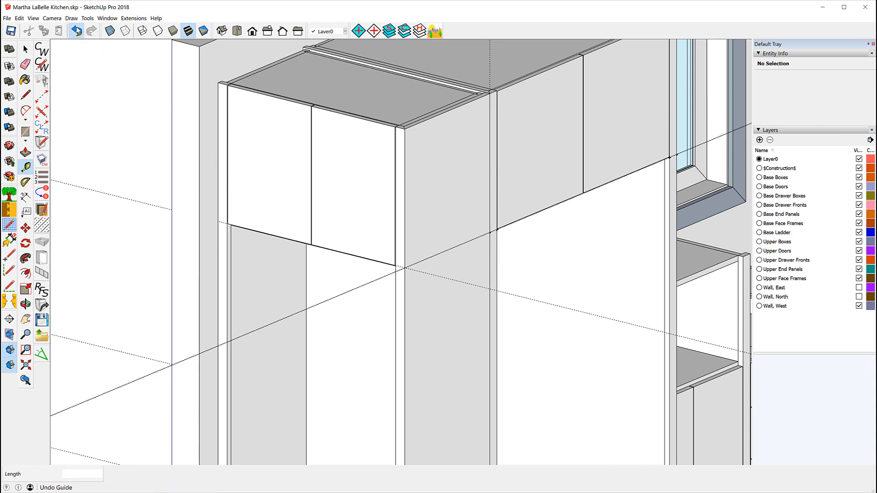
left_click(76, 31)
left_click(77, 30)
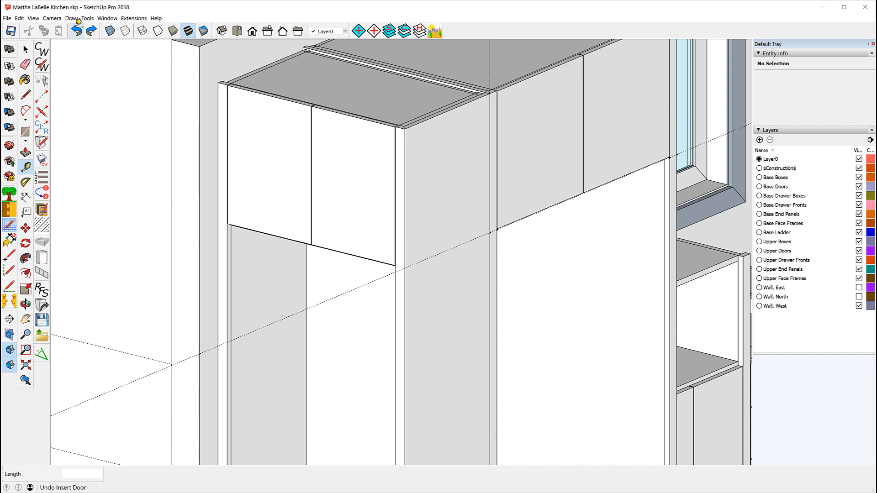
left_click(76, 31)
left_click(77, 31)
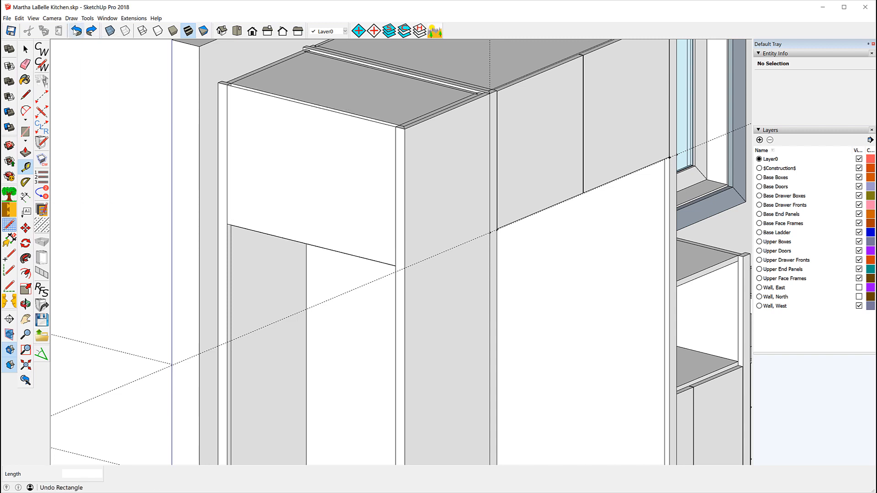
left_click(76, 32)
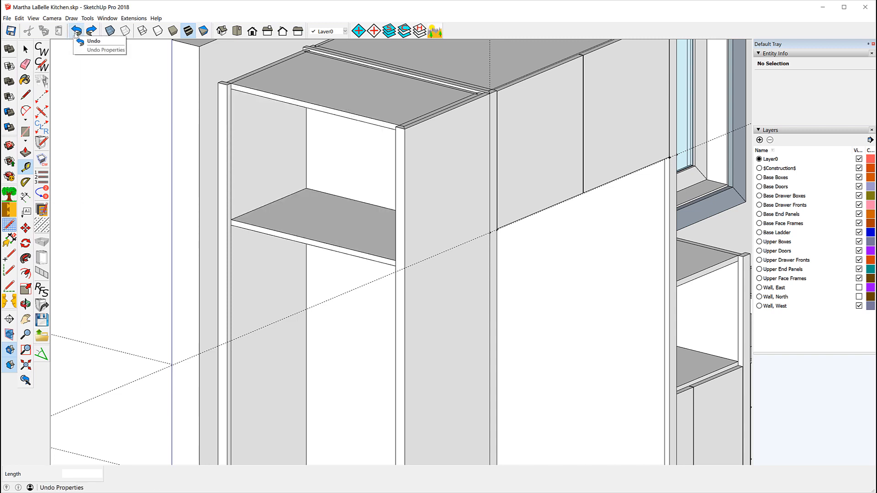
Edit the tall cabinet in CabWriter with its stored defaults, adjusting the fixed shelf's Position 1 in the divided base options
left_click(26, 50)
left_click(245, 161)
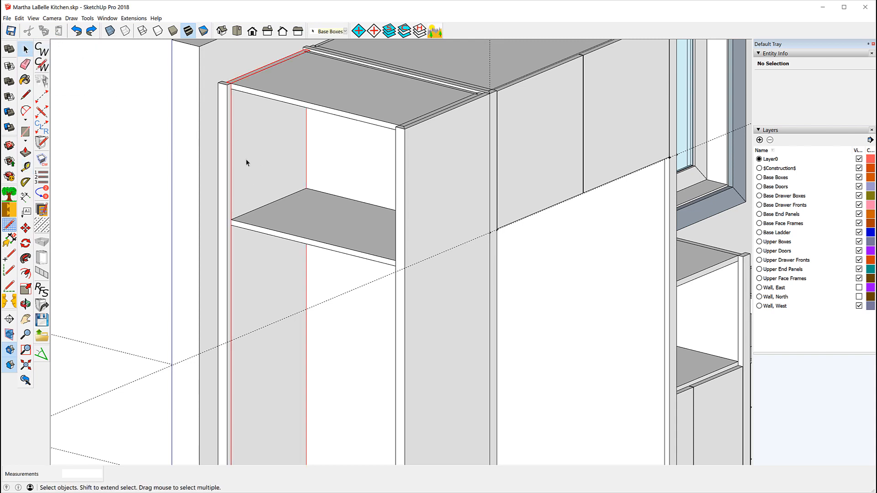
right_click(246, 162)
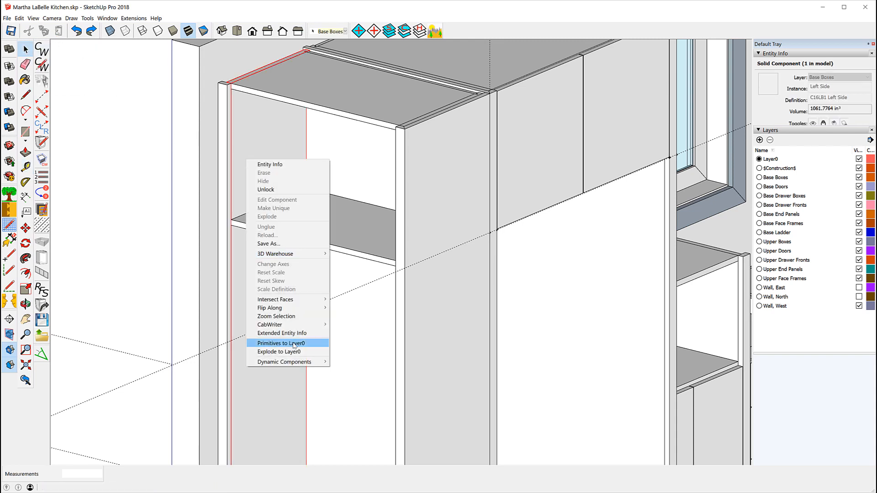
mouse_move(295, 324)
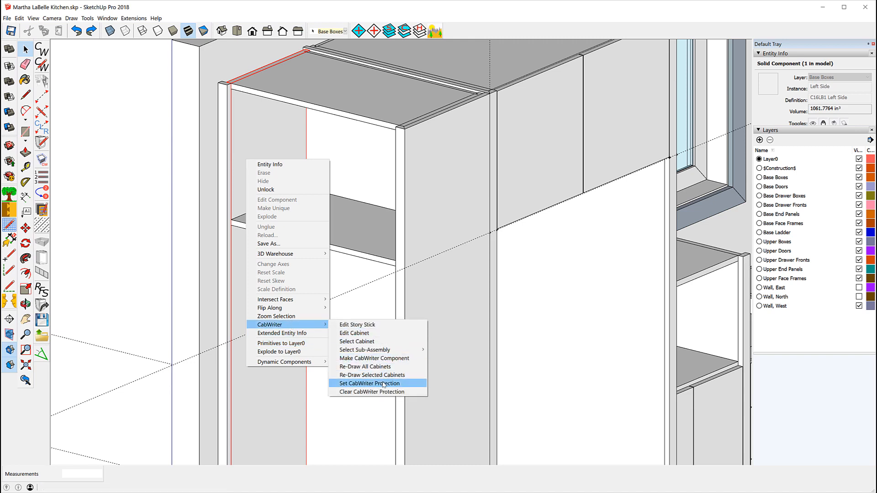
left_click(382, 333)
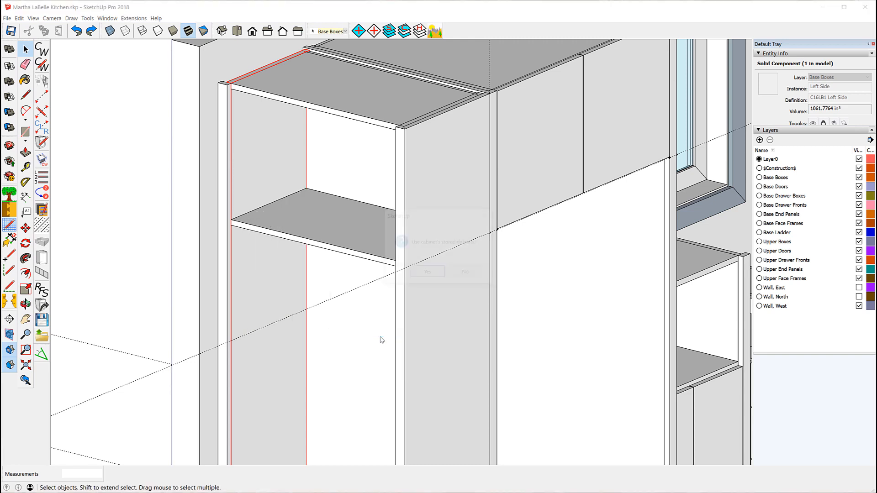
left_click(426, 273)
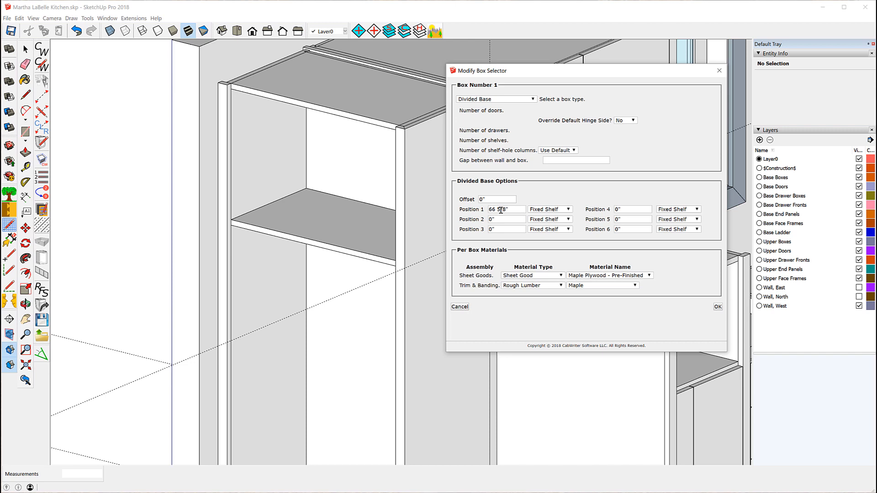
left_click(501, 209)
left_click(717, 307)
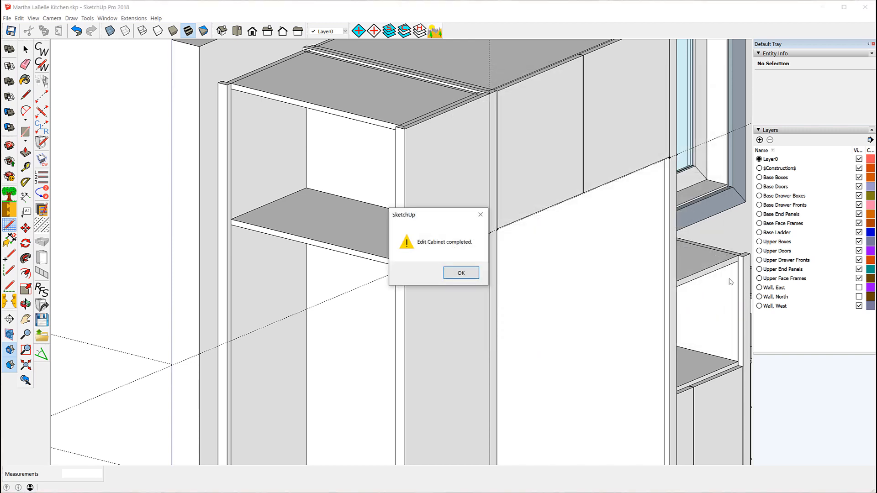
Draw a rectangle about 19" tall over the tall cabinet's upper opening, ending midway down the fixed shelf's front edge
left_click(462, 273)
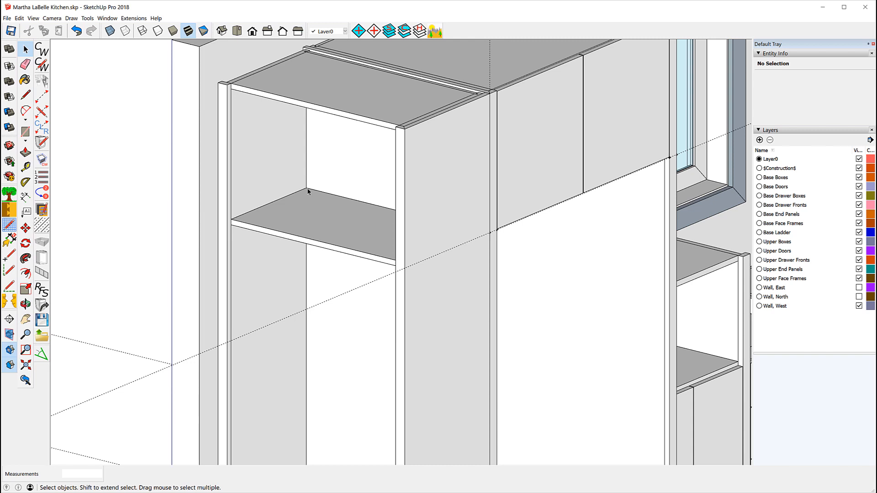
left_click(25, 131)
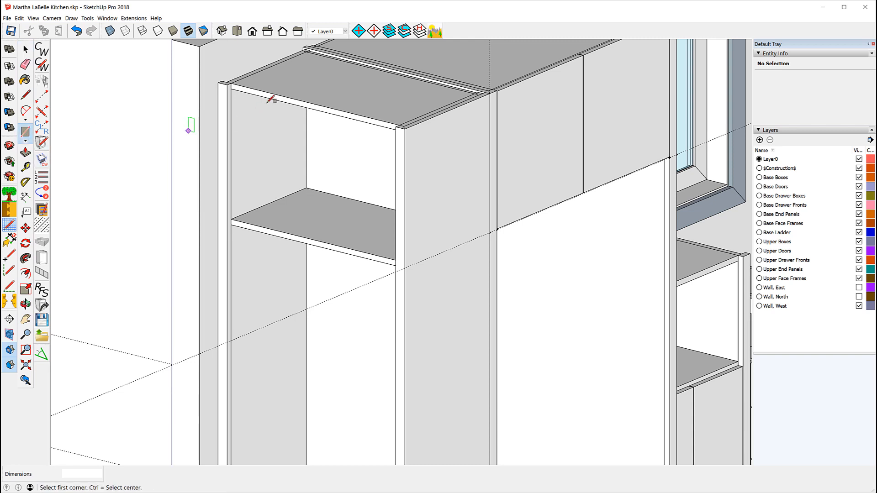
left_click(396, 127)
scroll(236, 229, "up", 4)
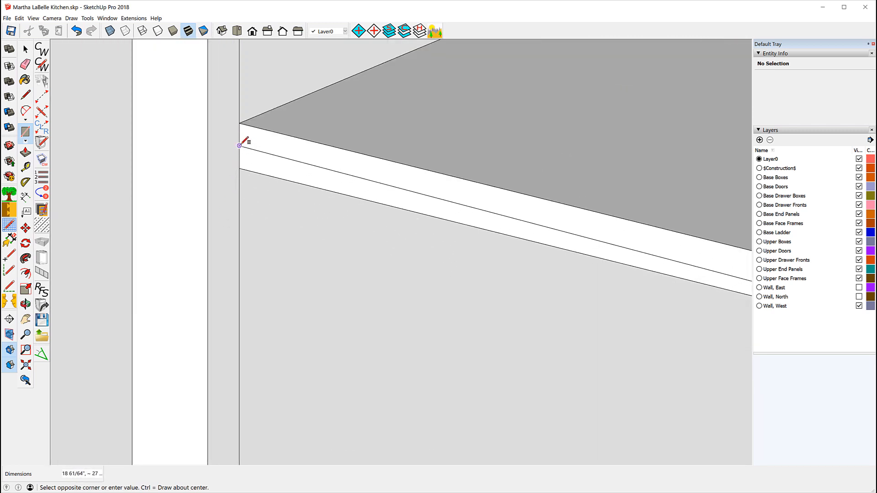
left_click(211, 156)
scroll(216, 241, "down", 4)
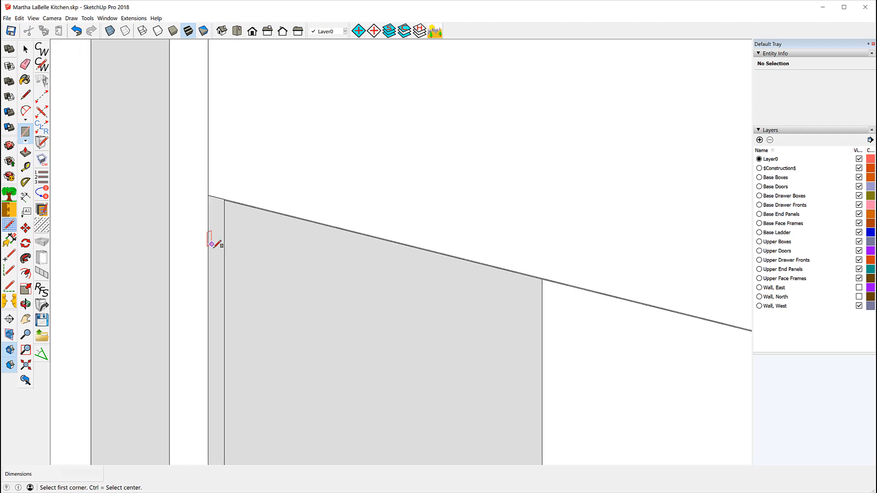
scroll(222, 255, "down", 2)
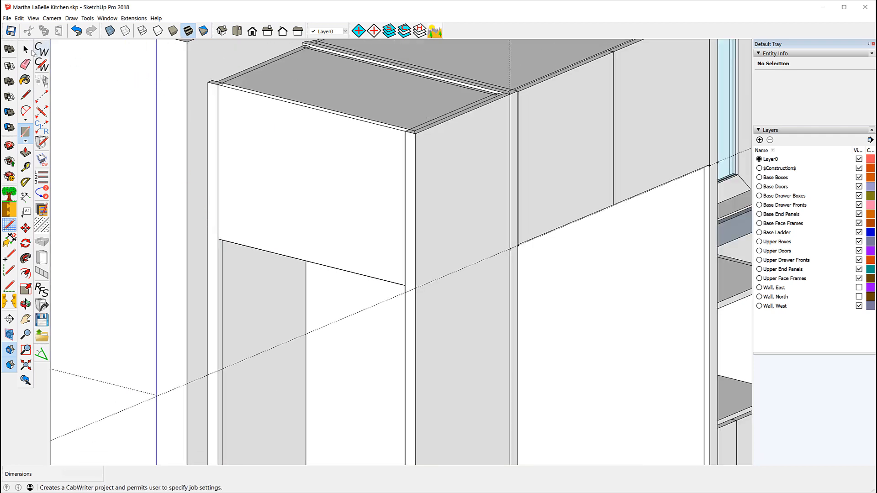
Insert two doors in the rectangle over the tall cabinet's upper opening, using the cabinet's stored defaults
left_click(26, 49)
left_click(333, 185)
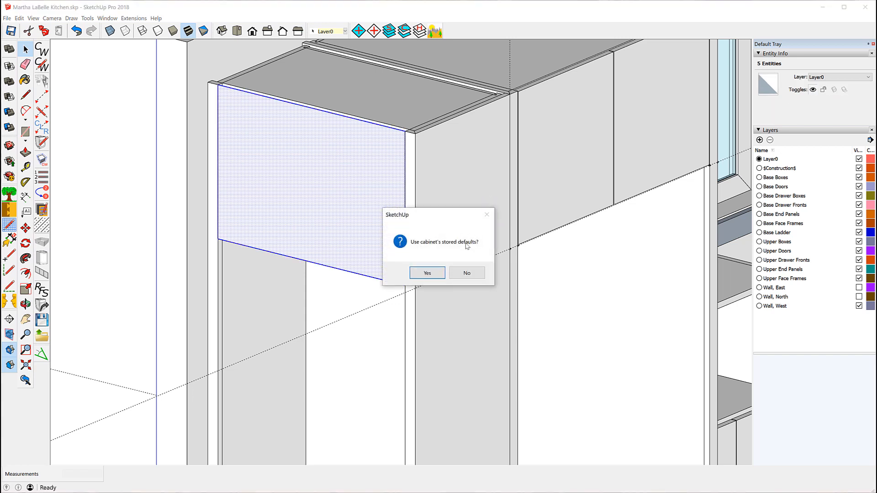
left_click(427, 273)
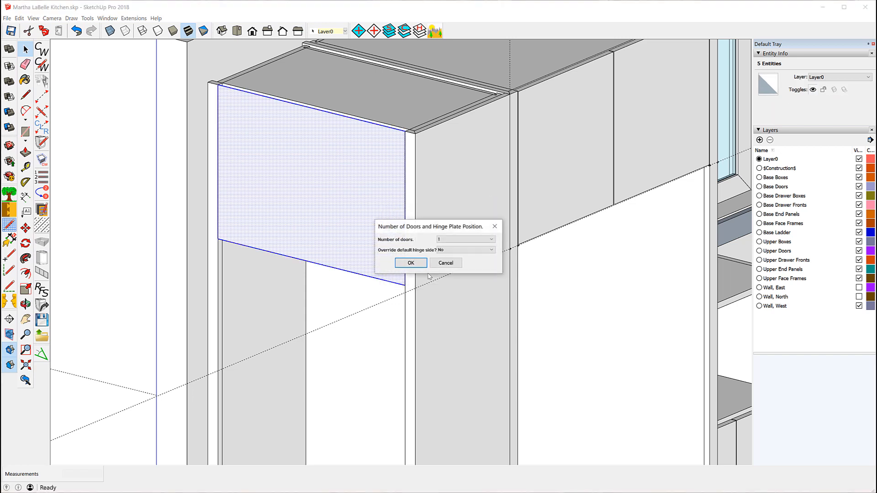
left_click(492, 241)
left_click(450, 254)
left_click(406, 264)
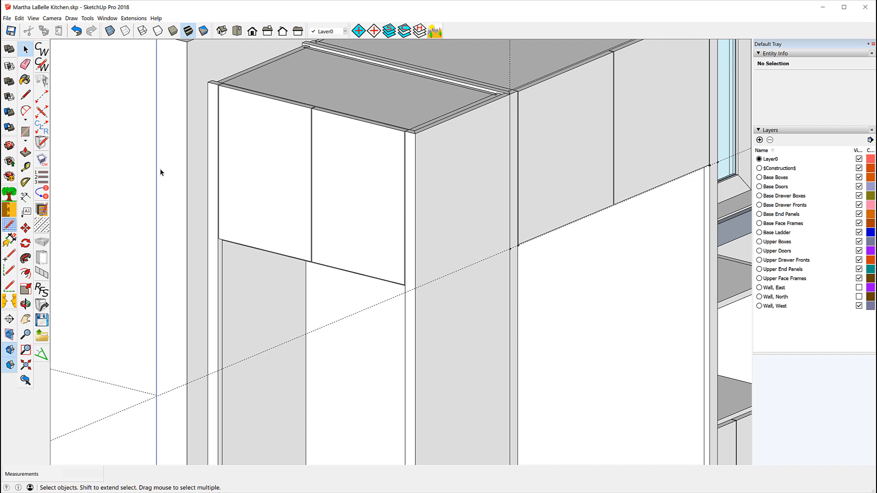
Delete the old guide running along the refrigerator cabinet doors' lower edge
left_click(25, 167)
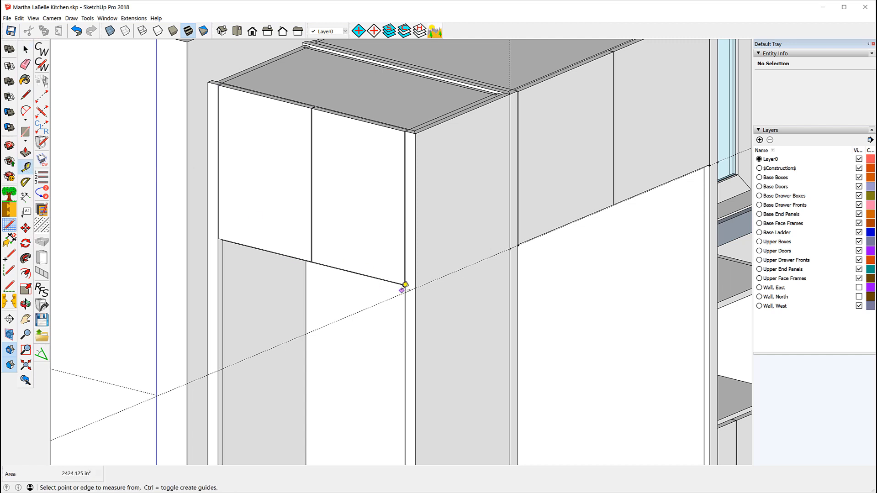
key("space")
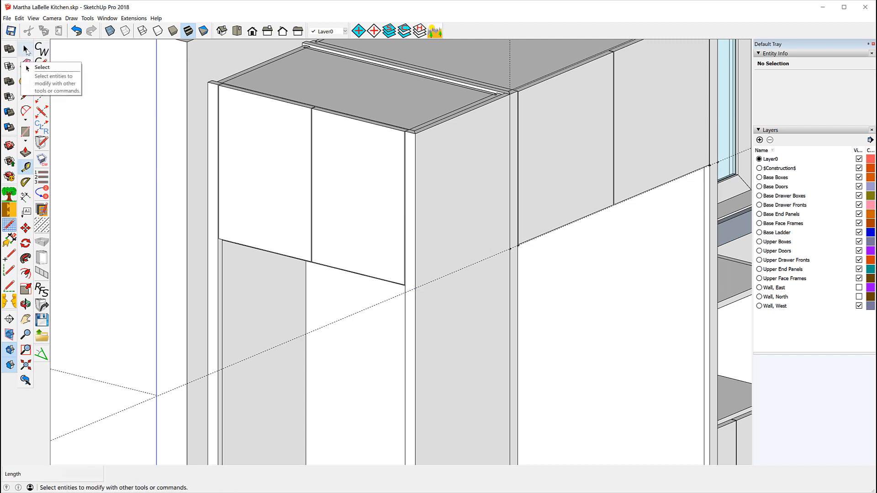
left_click(33, 53)
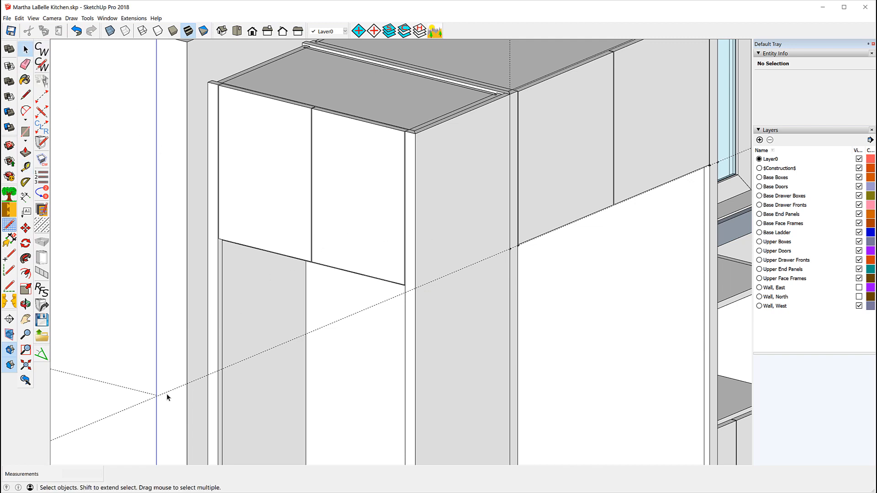
left_click_drag(130, 435, 97, 409)
key("Delete")
Place a guide along the tall cabinet's upper doors' lower edge and a second, parallel to the refrigerator doors' edge, through the cabinet's front corner
scroll(378, 281, "up", 5)
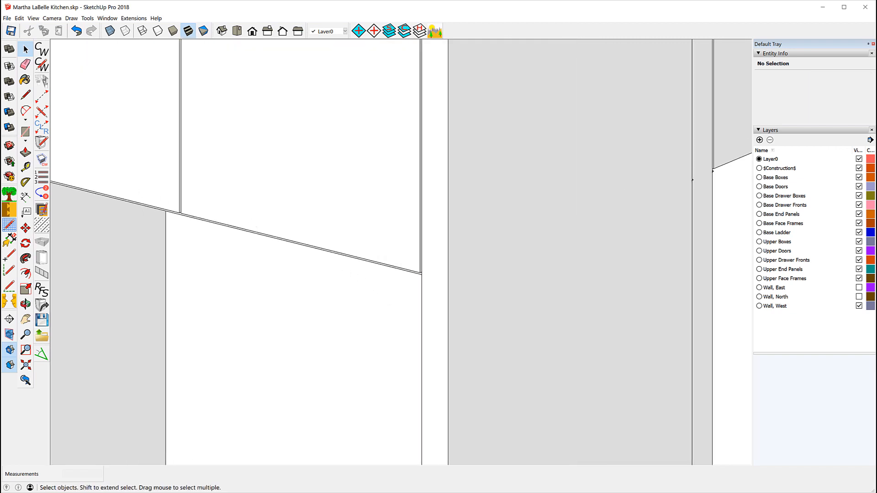
left_click(26, 167)
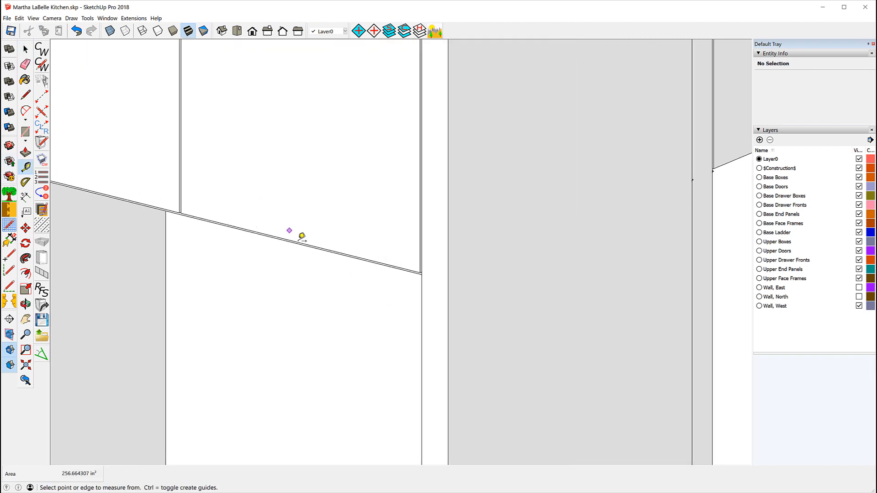
scroll(303, 233, "up", 3)
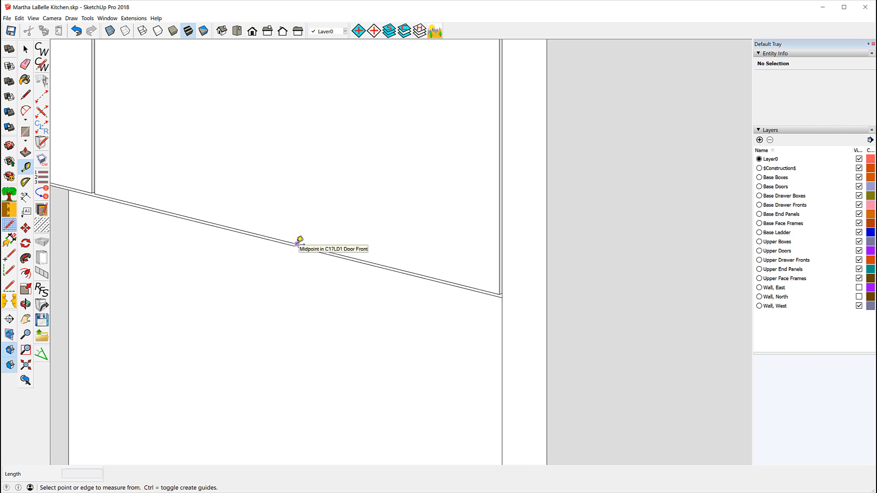
left_click(299, 242)
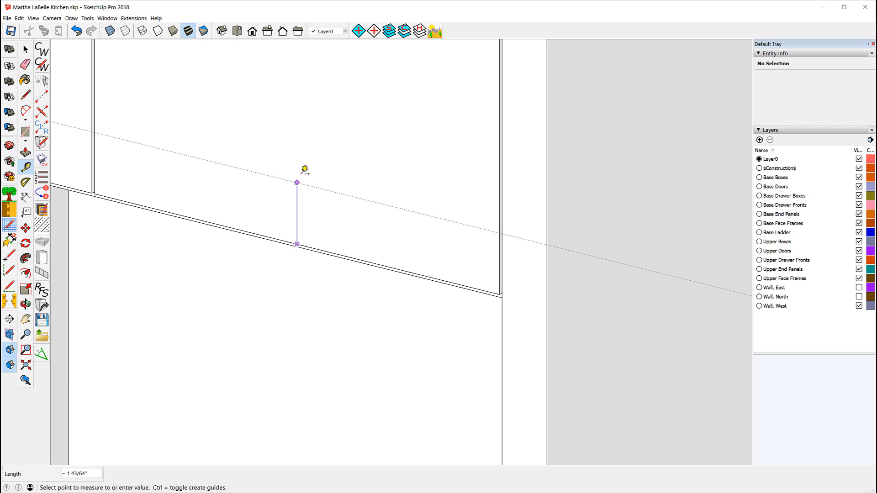
left_click(300, 242)
scroll(203, 293, "down", 6)
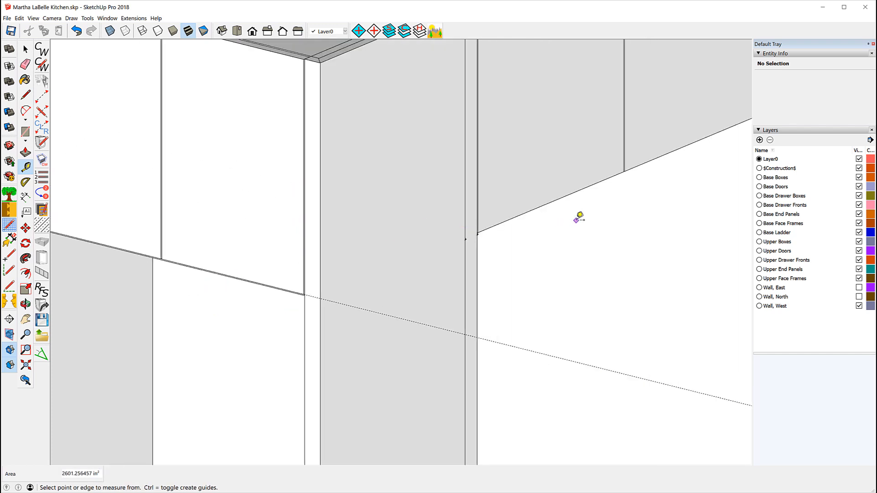
left_click(552, 202)
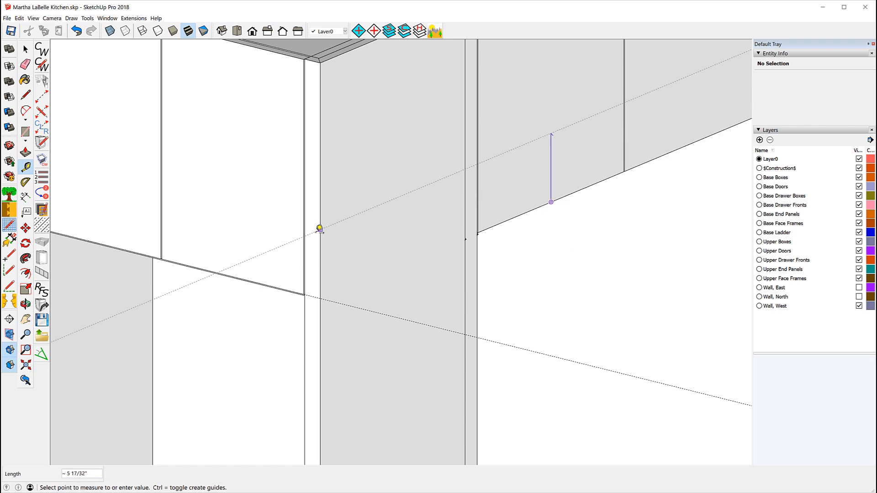
left_click(323, 294)
Examine how the two crossing guides line up with the lower edges of the tall cabinet's and refrigerator cabinet's upper doors
scroll(471, 239, "up", 5)
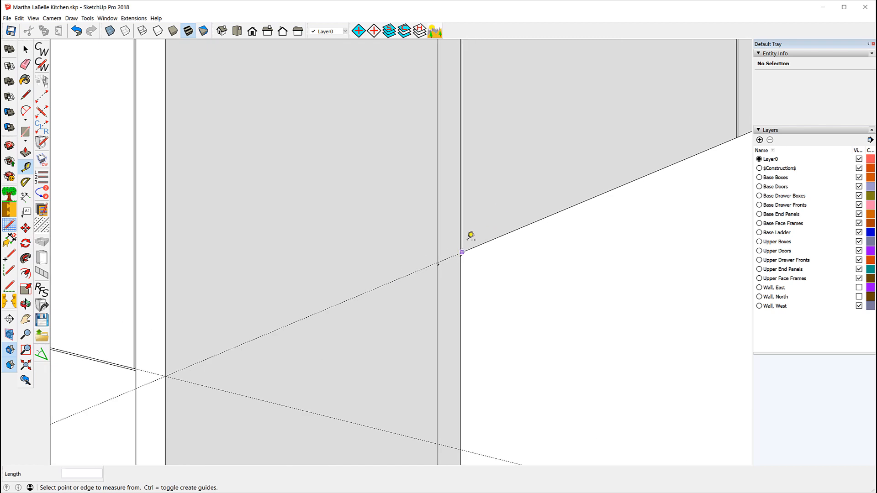
scroll(475, 241, "up", 5)
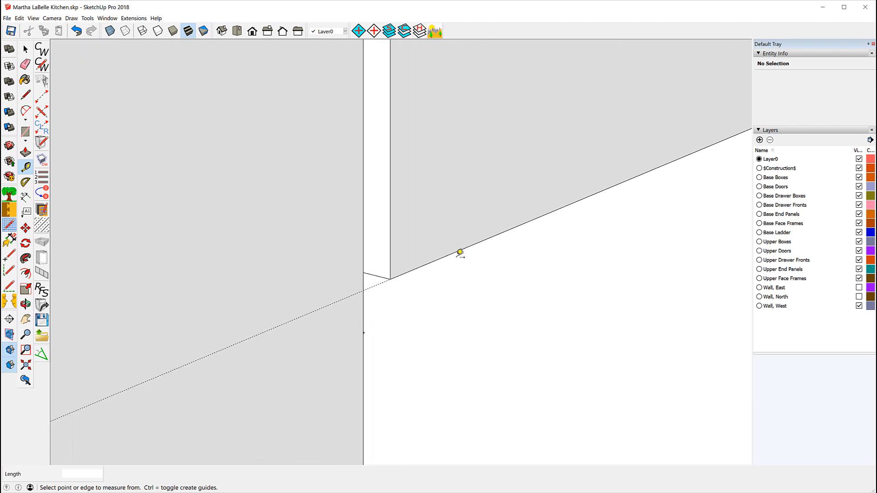
scroll(621, 151, "down", 5)
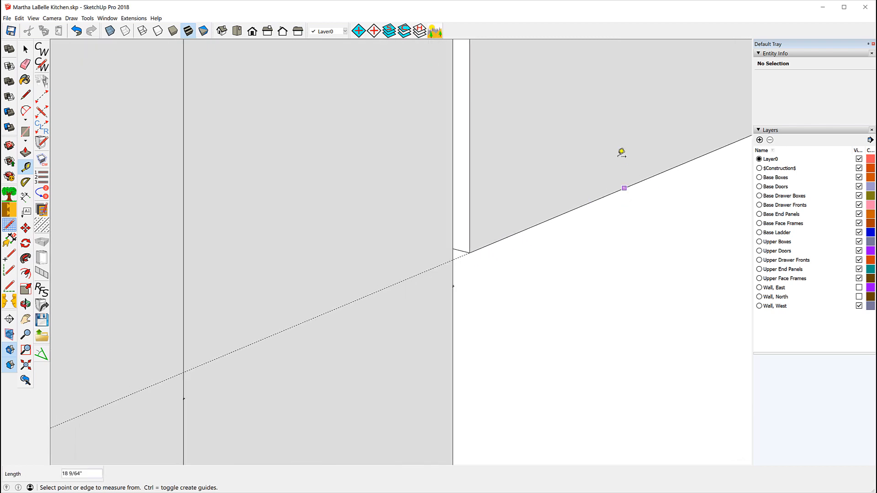
scroll(628, 142, "down", 6)
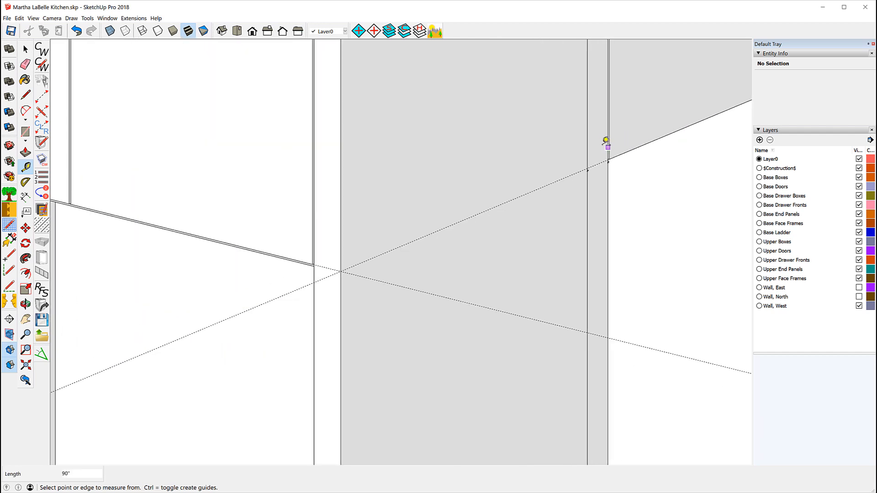
scroll(327, 241, "up", 5)
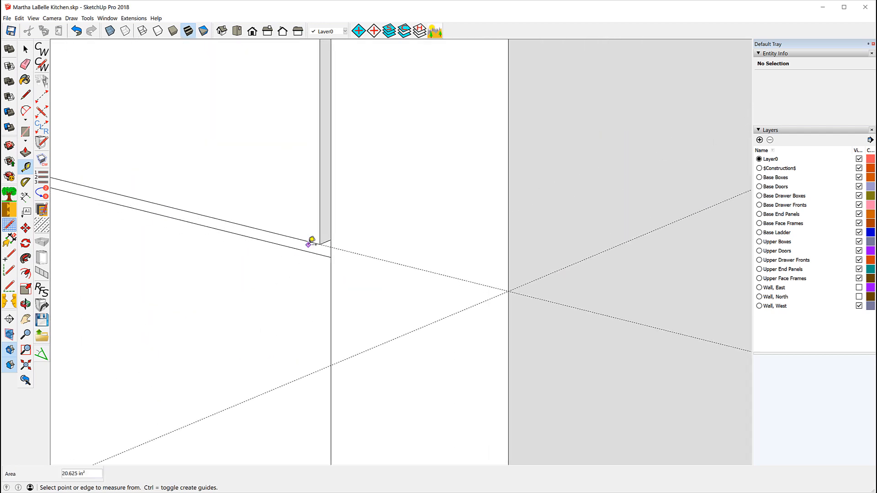
scroll(441, 209, "down", 6)
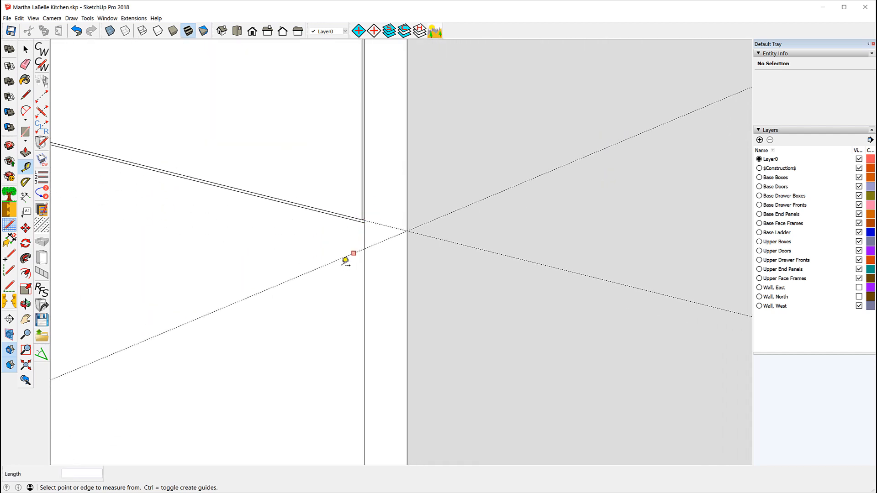
scroll(356, 237, "down", 5)
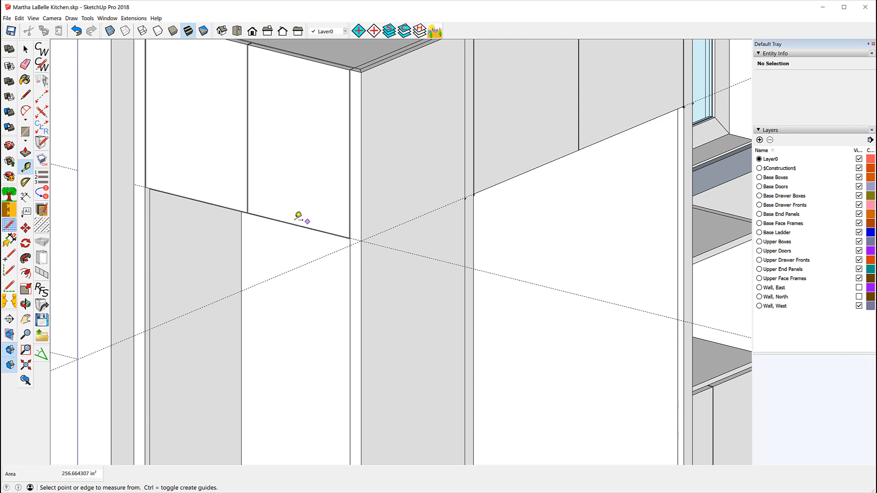
scroll(145, 166, "down", 5)
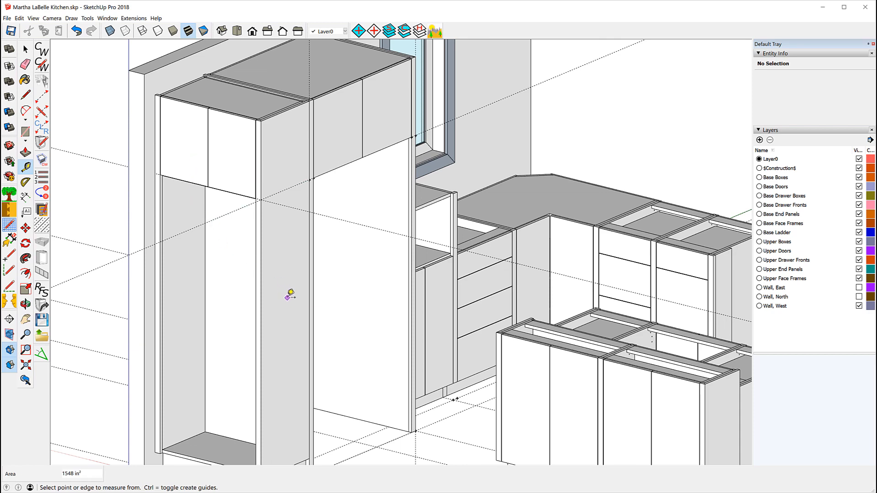
Hide the Base Doors layer to expose the tall cabinet's openings and fixed shelf
middle_click_drag(291, 246, 333, 145)
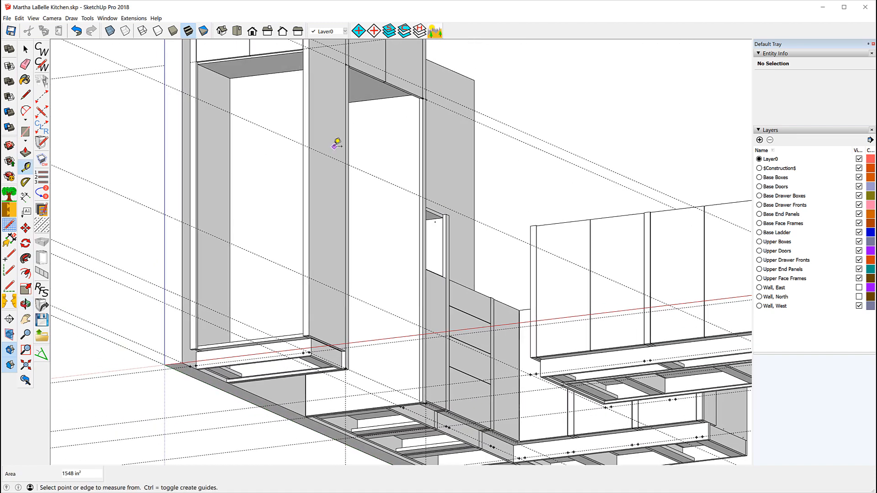
scroll(167, 48, "up", 2)
scroll(164, 50, "up", 2)
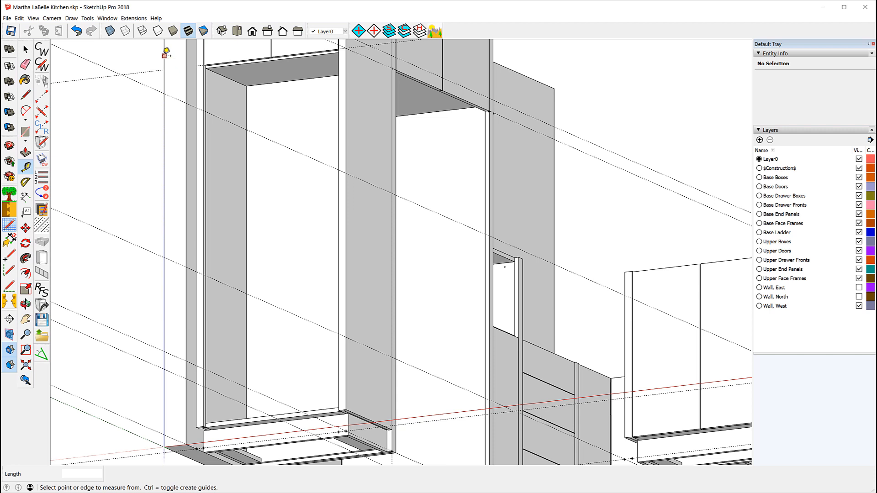
left_click(860, 186)
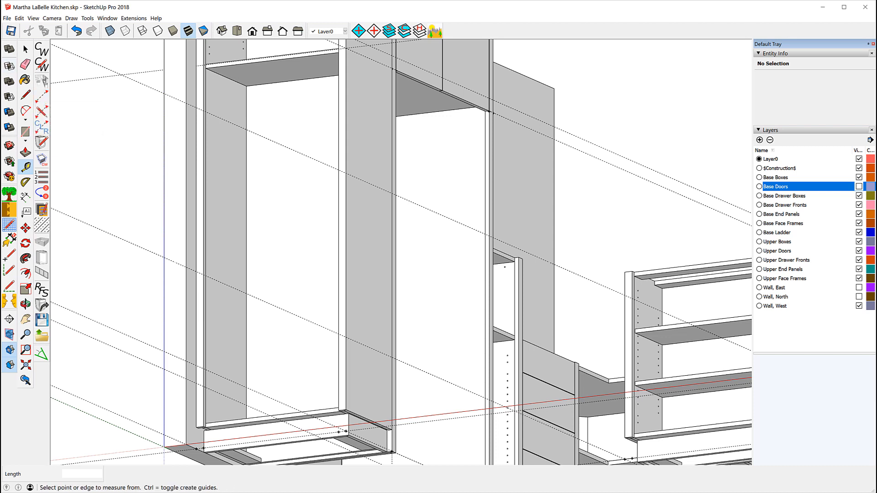
Delete the guide along the tall cabinet's upper doors' lower edge and save the model
left_click(25, 49)
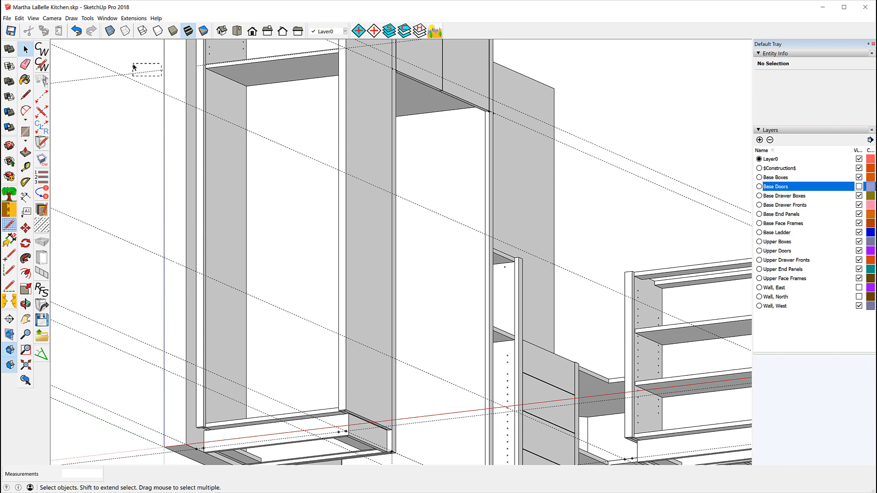
left_click(107, 78)
key("Delete")
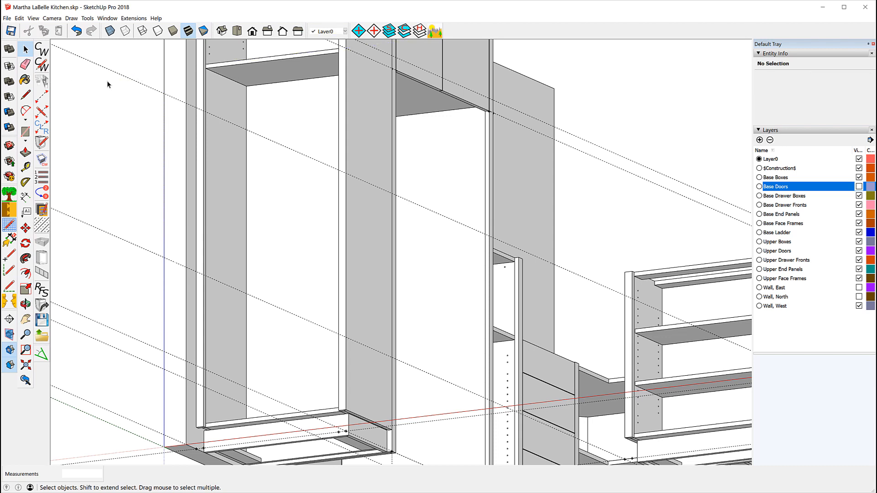
left_click(11, 31)
Draw a rectangle about 27 1/2" by 67" over the tall cabinet's lower opening, from the bottom corner to the middle of the fixed shelf's edge
left_click(25, 133)
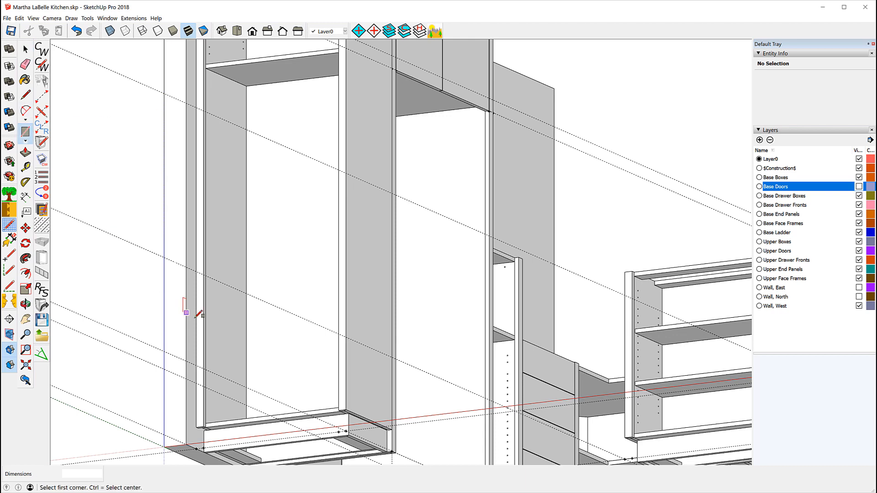
left_click(339, 410)
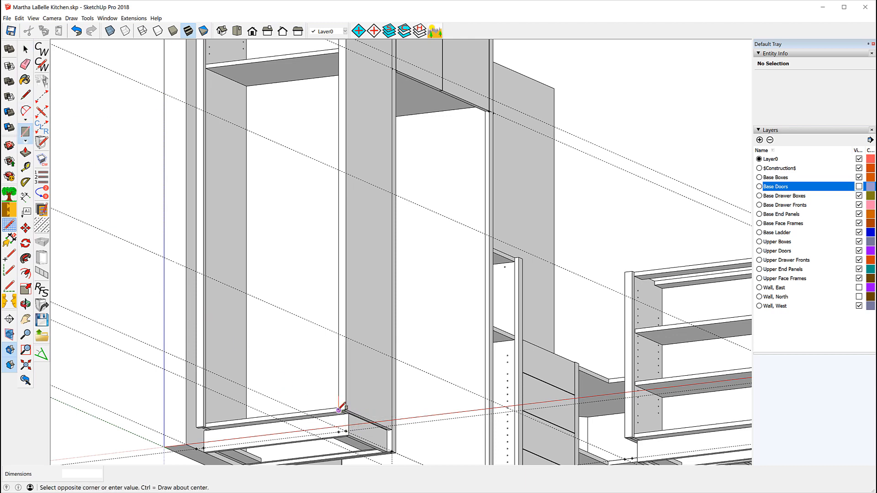
scroll(304, 415, "down", 3)
scroll(274, 221, "up", 10)
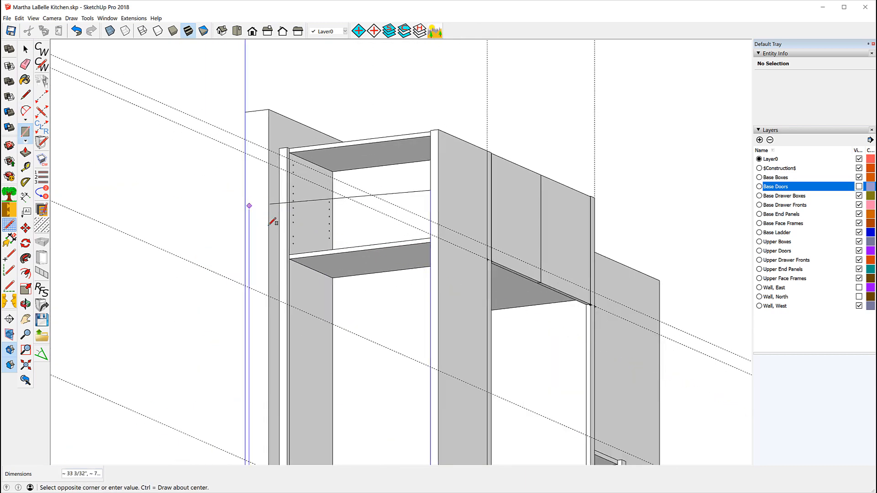
scroll(293, 287, "up", 4)
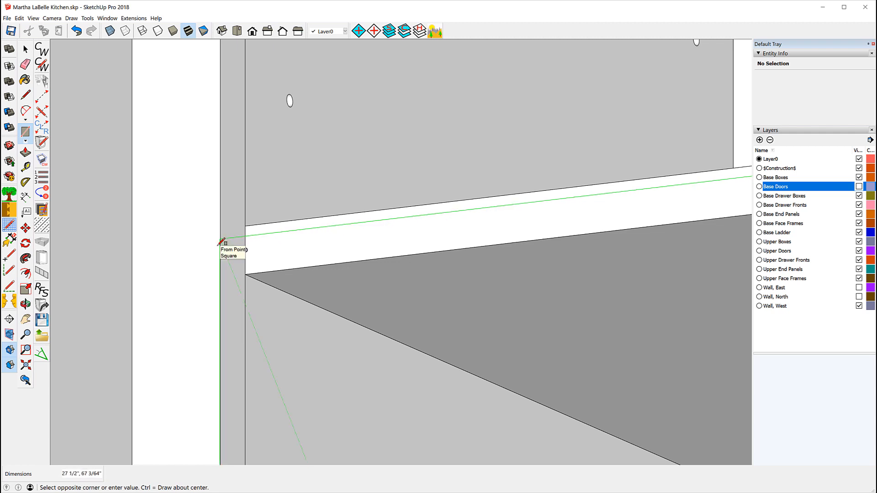
left_click(221, 241)
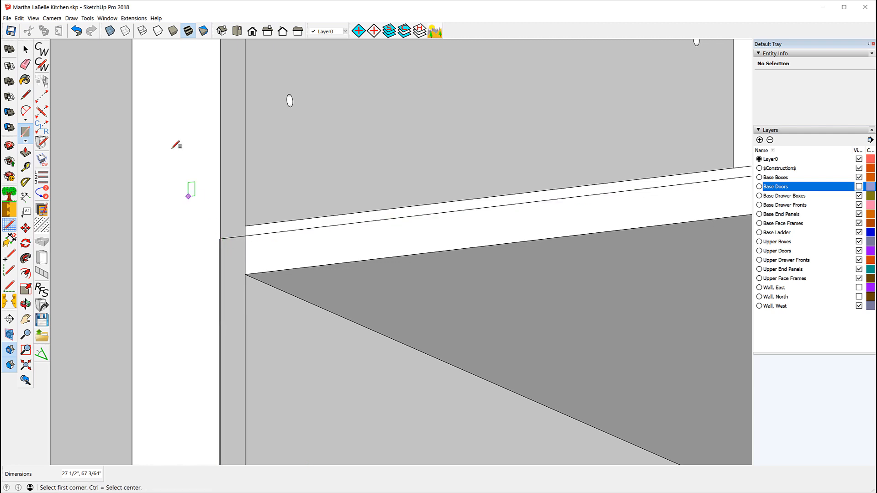
Undo the lower opening's rectangle and redraw it about 27 1/2" by 67 3/64", from the bottom corner to the middle of the fixed shelf's edge
left_click(77, 31)
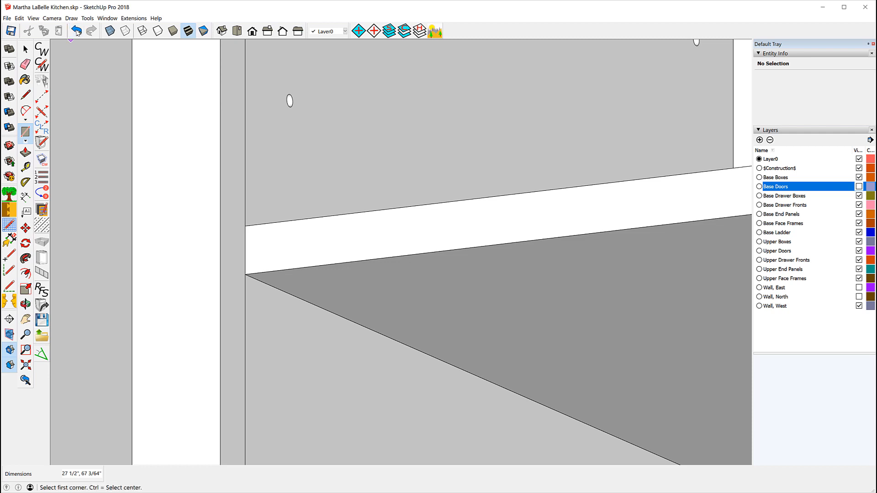
scroll(146, 206, "down", 5)
scroll(151, 197, "down", 6)
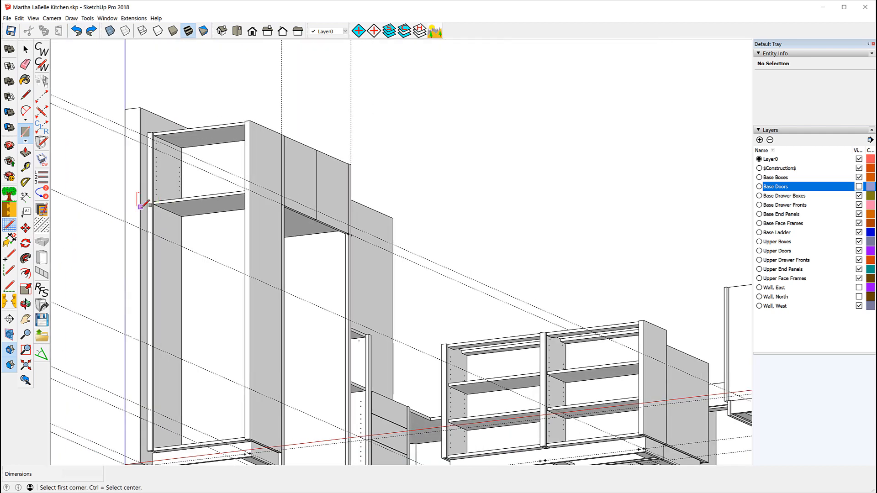
left_click(247, 440)
scroll(191, 397, "down", 3)
scroll(170, 268, "up", 8)
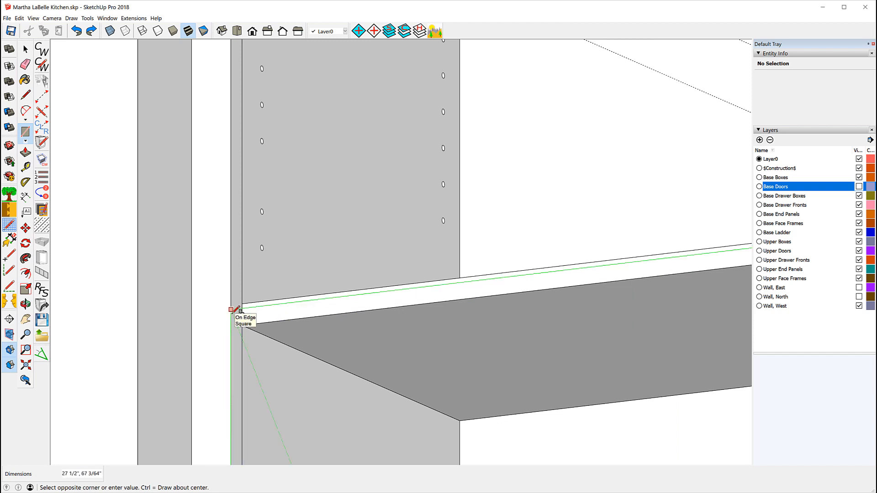
left_click(231, 310)
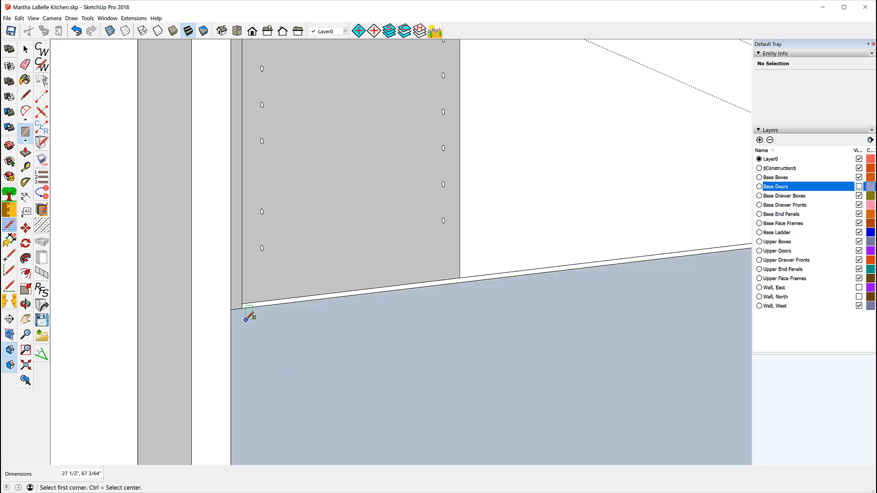
scroll(197, 215, "down", 8)
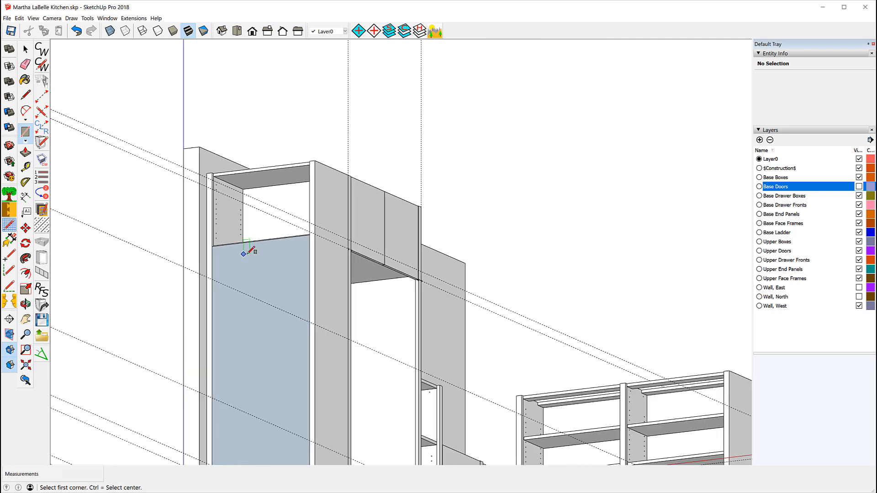
Insert two CabWriter doors in the tall cabinet's lower opening from the rectangle, using the cabinet's stored defaults without overriding the hinge side
scroll(249, 251, "down", 3)
left_click(27, 51)
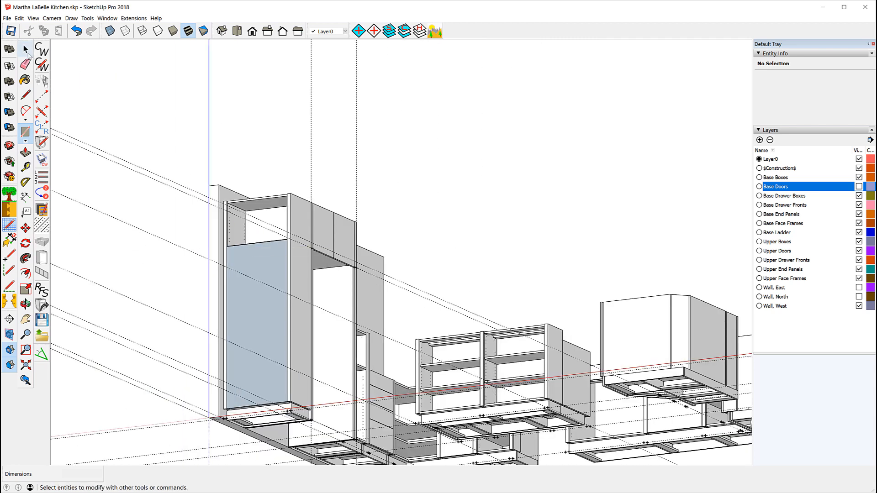
left_click(26, 51)
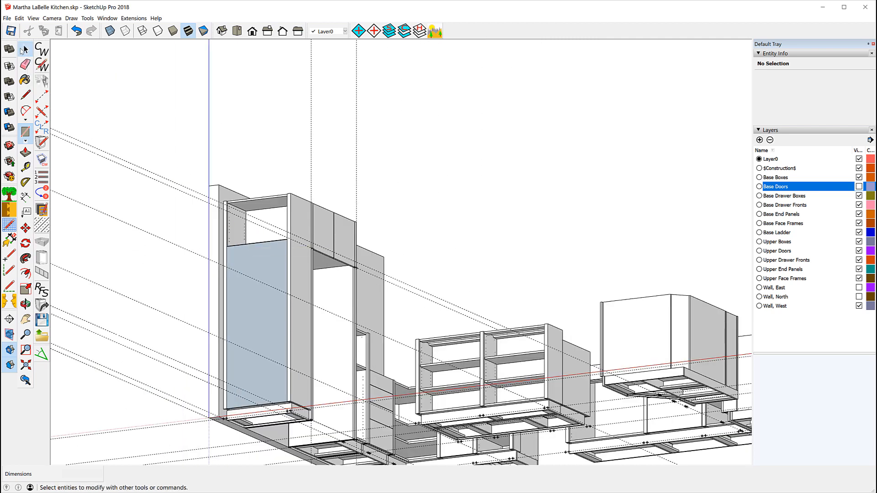
left_click(257, 311)
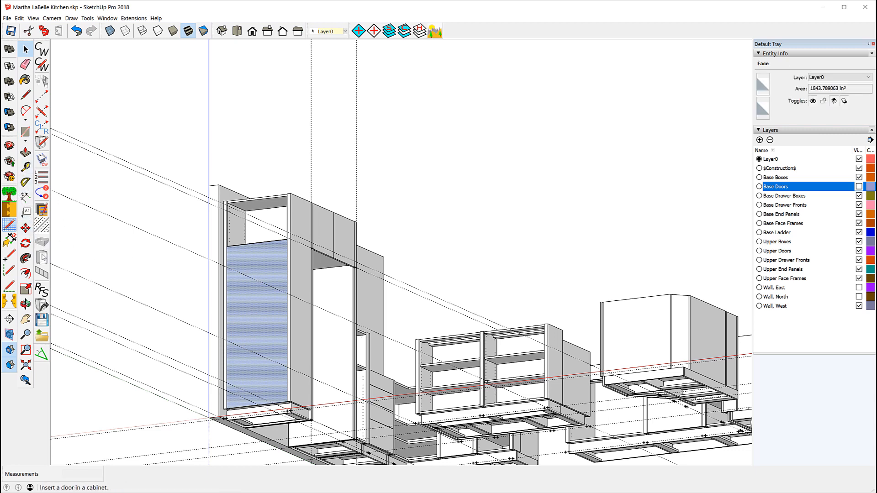
left_click(44, 257)
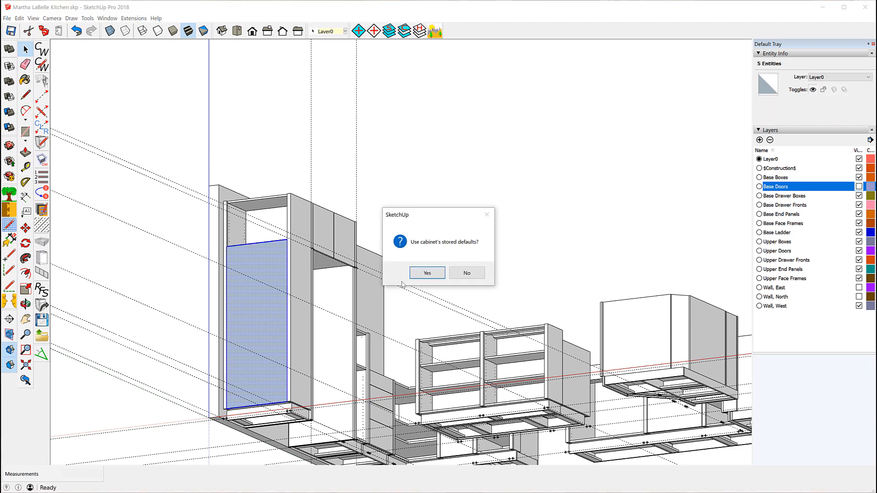
left_click(435, 274)
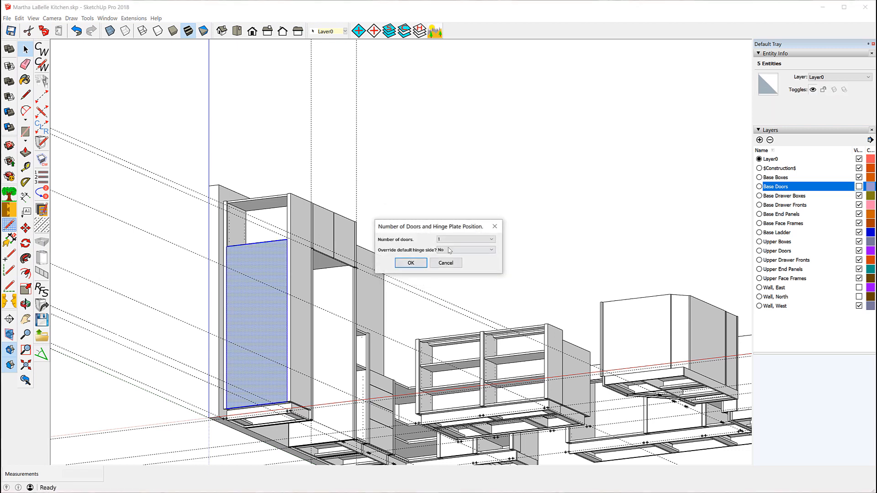
left_click(491, 239)
left_click(461, 252)
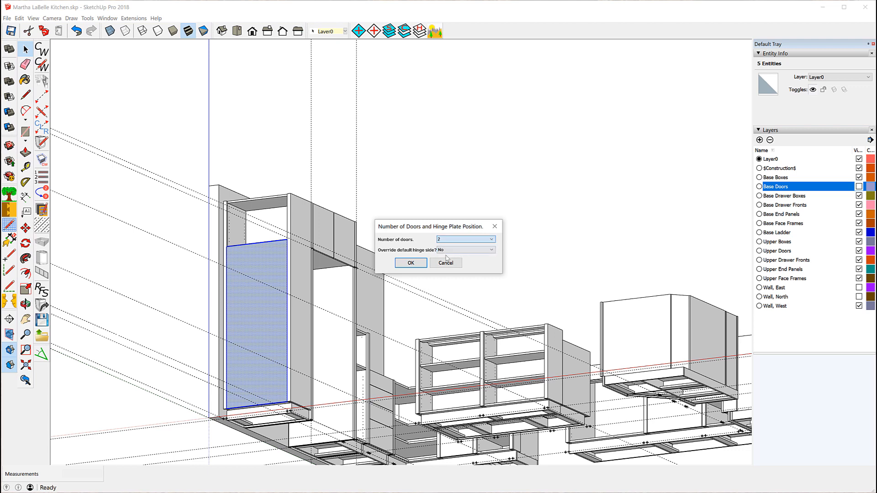
left_click(412, 266)
left_click(411, 263)
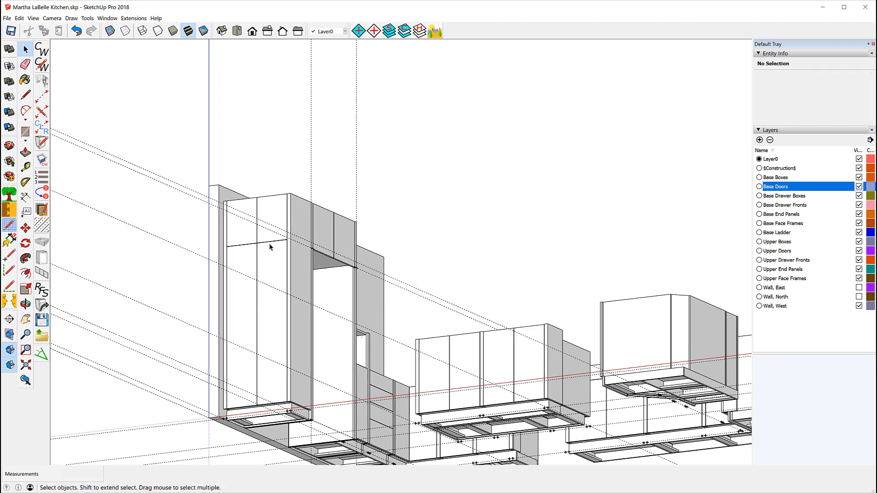
Examine the gap between the tall cabinet's upper and lower doors with the Tape Measure
scroll(269, 248, "up", 10)
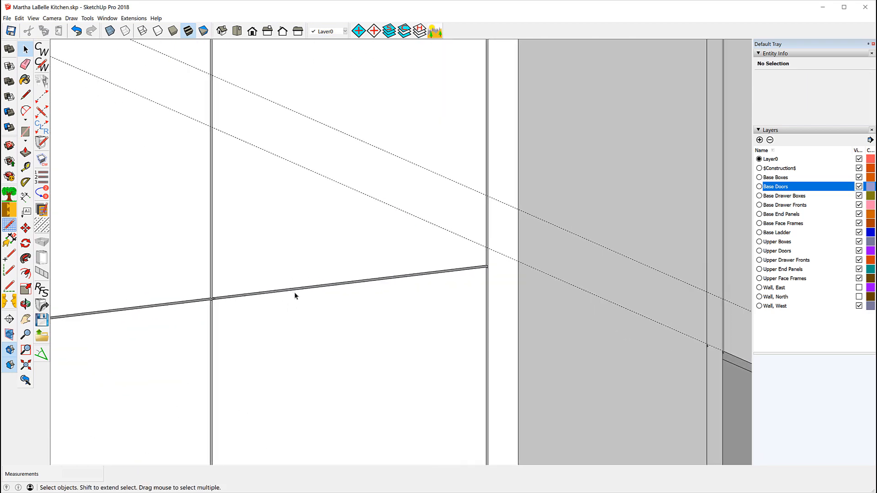
scroll(293, 283, "up", 4)
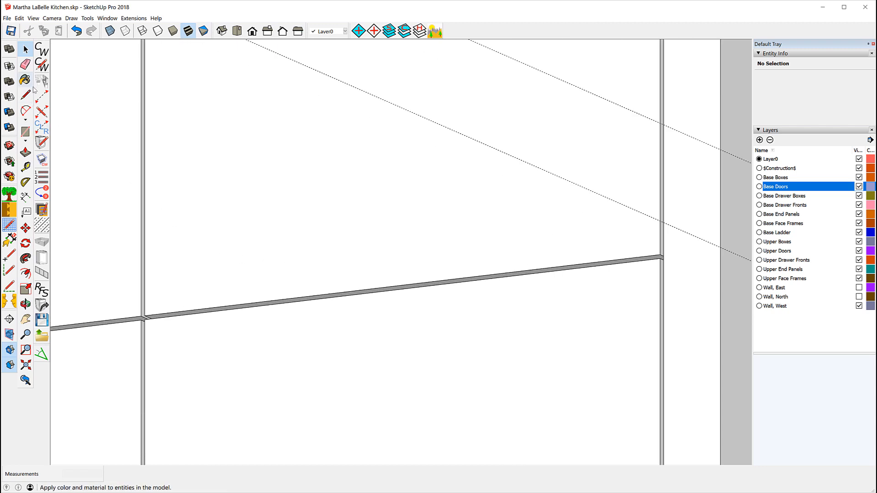
left_click(26, 167)
left_click(316, 297)
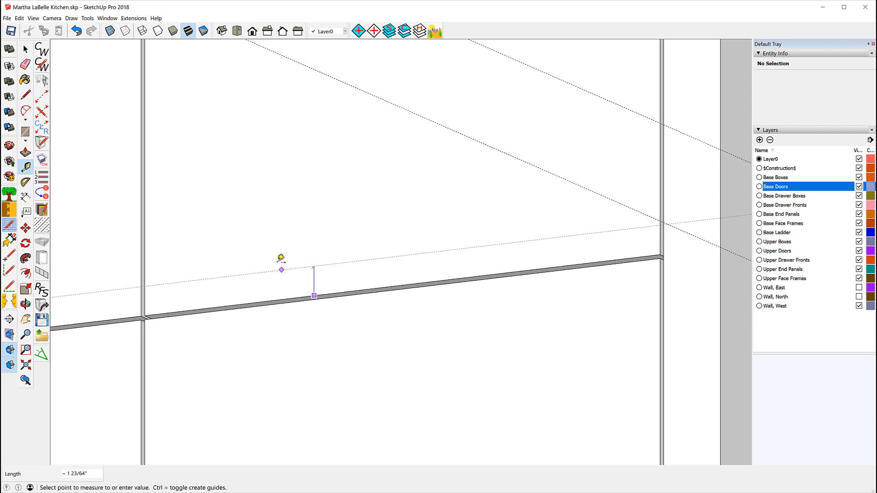
key("Escape")
scroll(252, 217, "down", 2)
scroll(254, 202, "down", 5)
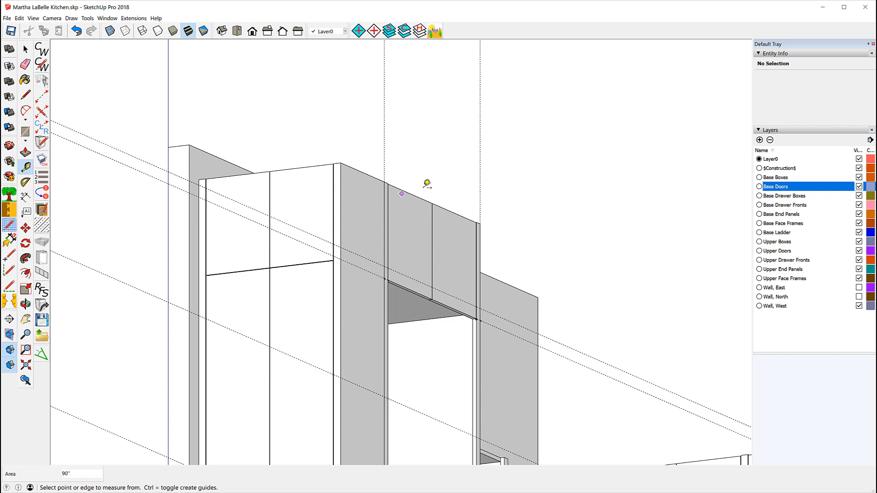
Hide every layer except Layer0 and move all the exposed guides to the $Construction$ layer
middle_click_drag(535, 166, 443, 296)
scroll(353, 125, "down", 6)
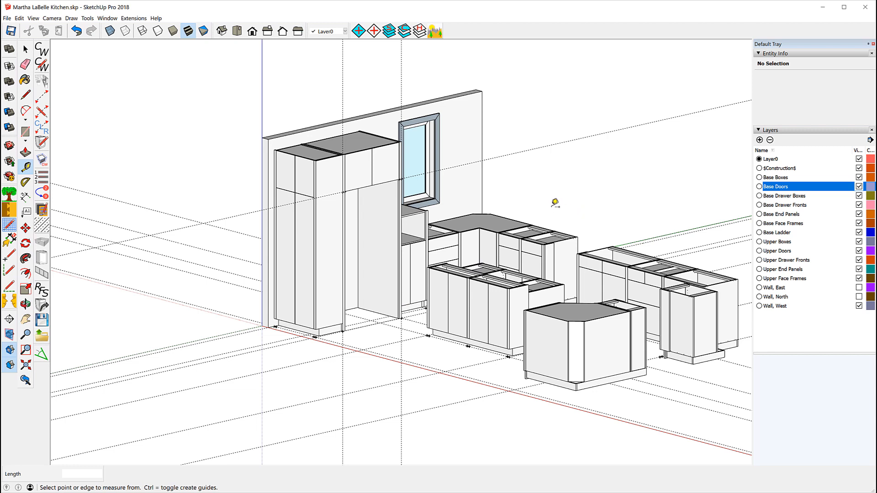
left_click(419, 30)
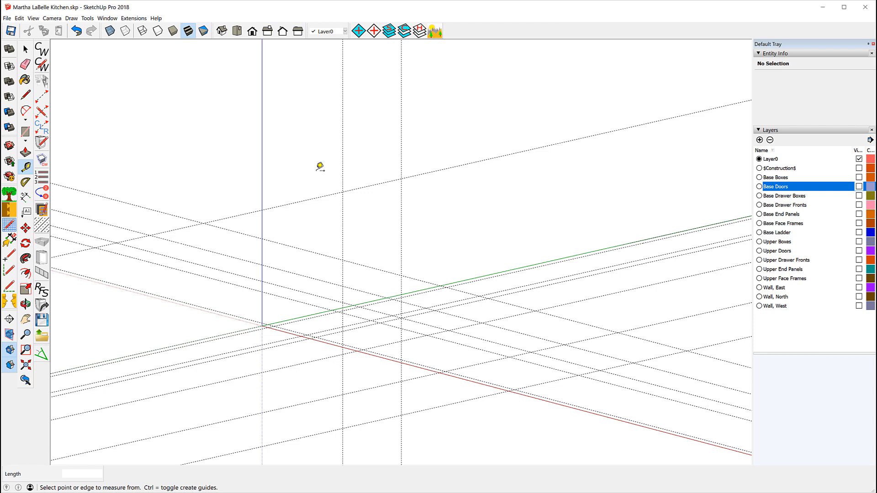
key("ctrl+a")
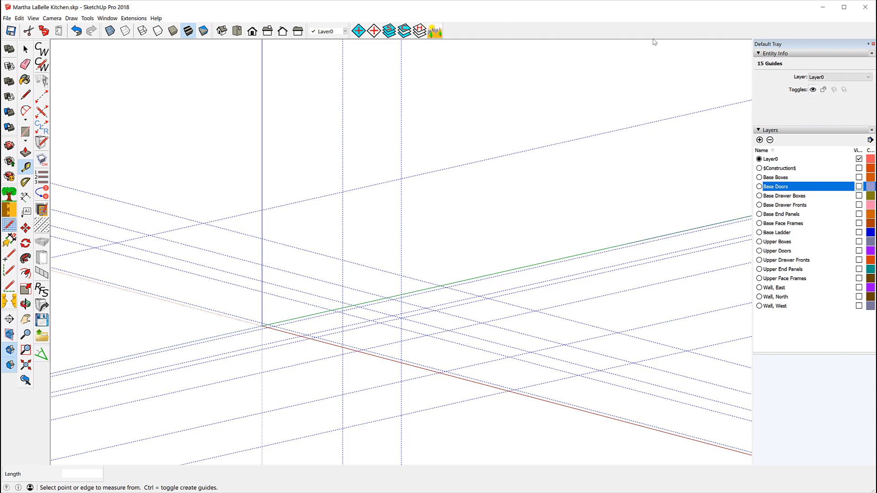
left_click(869, 78)
left_click(842, 91)
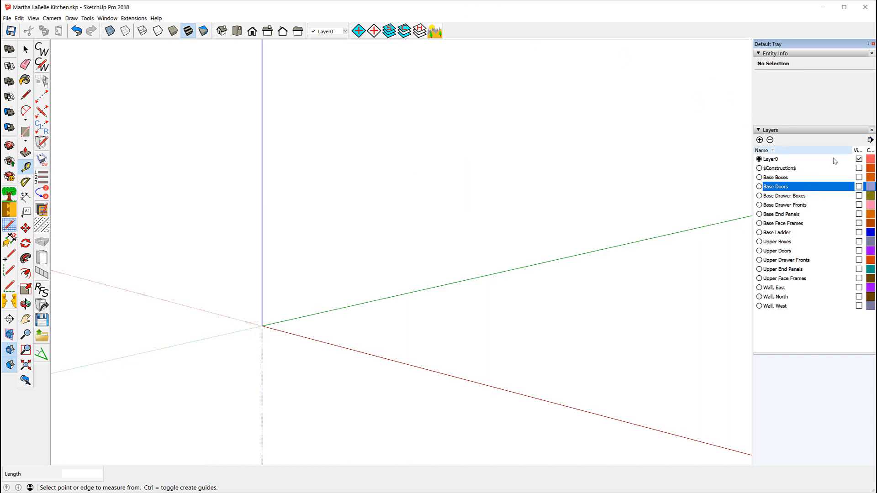
Make all layers visible except $Construction$ and show the kitchen in isometric view
left_click(392, 32)
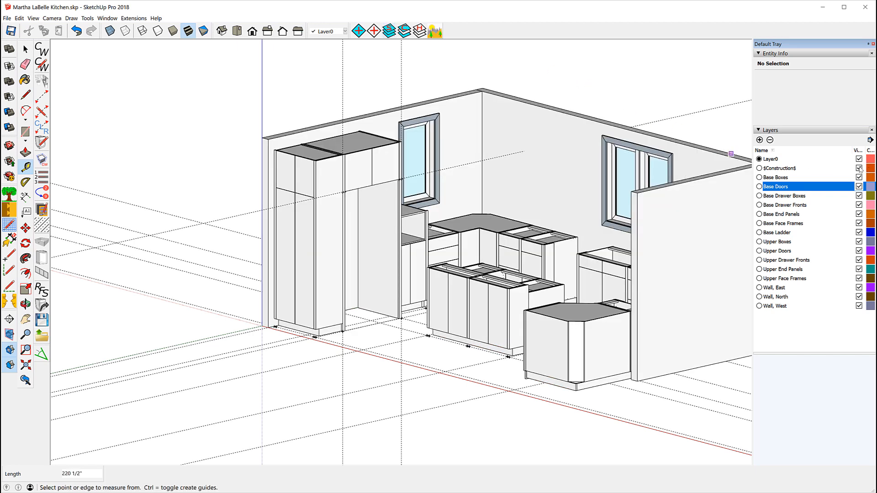
left_click(859, 168)
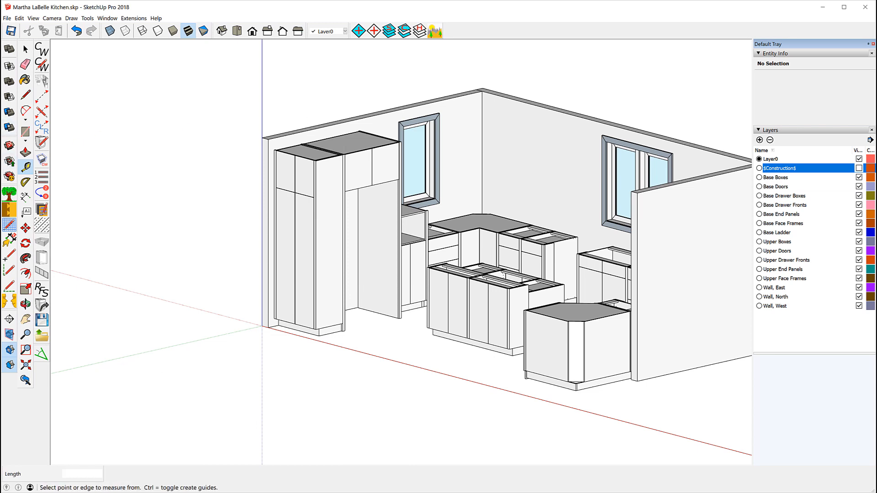
left_click(253, 32)
left_click(222, 32)
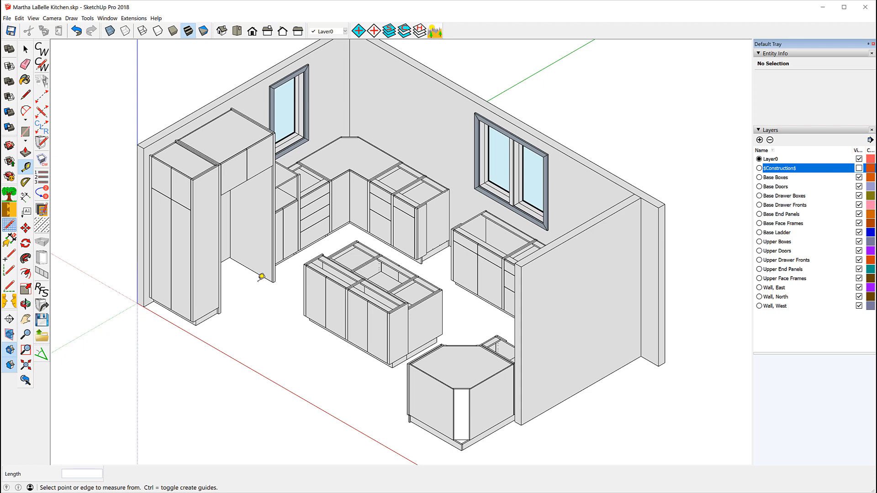
middle_click_drag(229, 268, 246, 269)
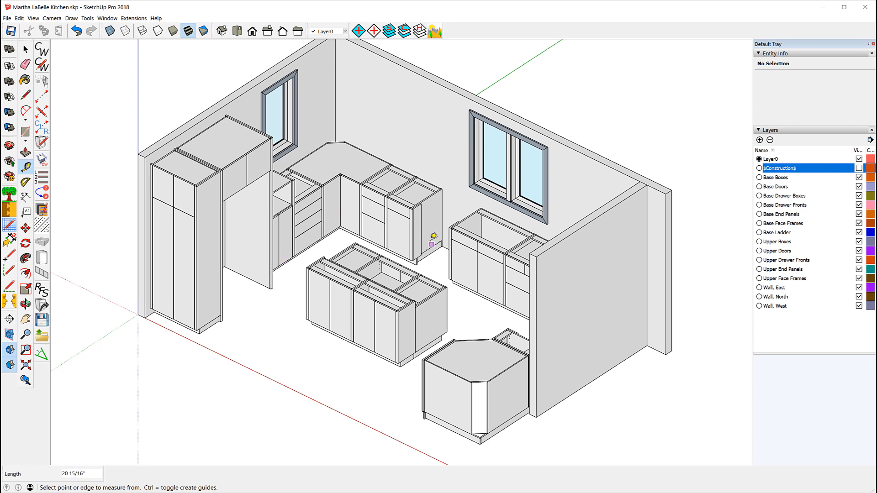
scroll(448, 242, "up", 10)
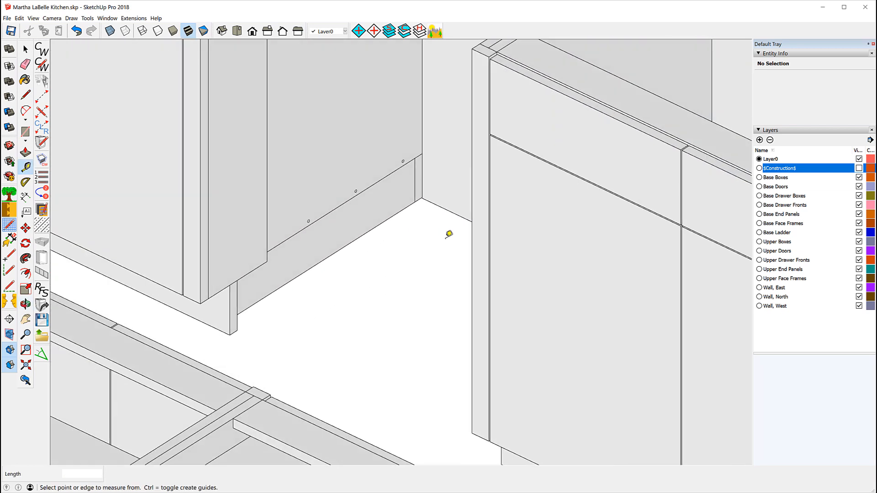
left_click(452, 212)
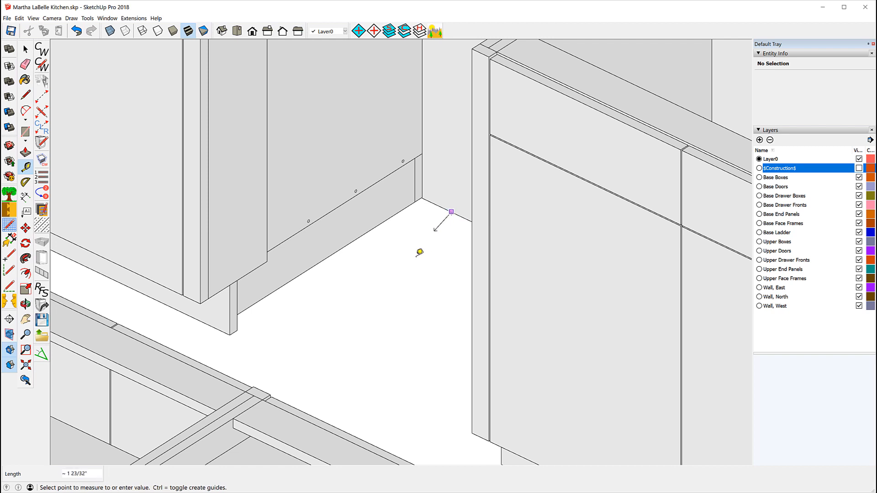
left_click(371, 294)
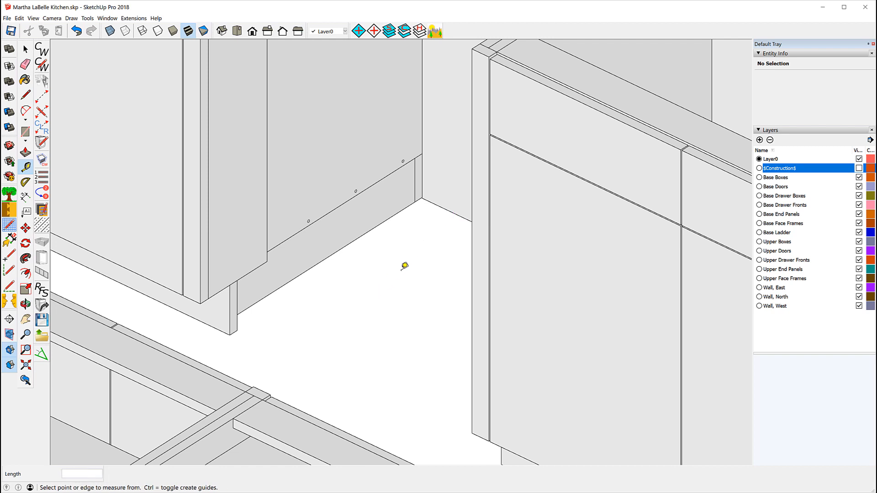
left_click(464, 213)
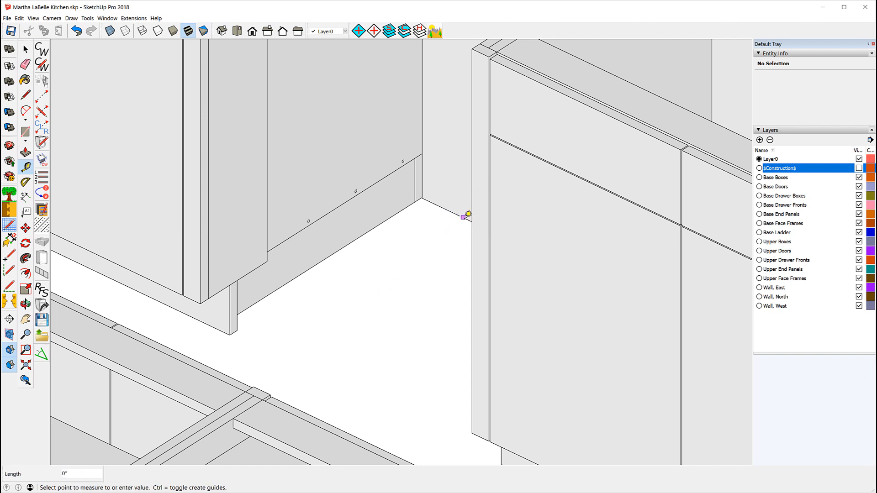
key("Escape")
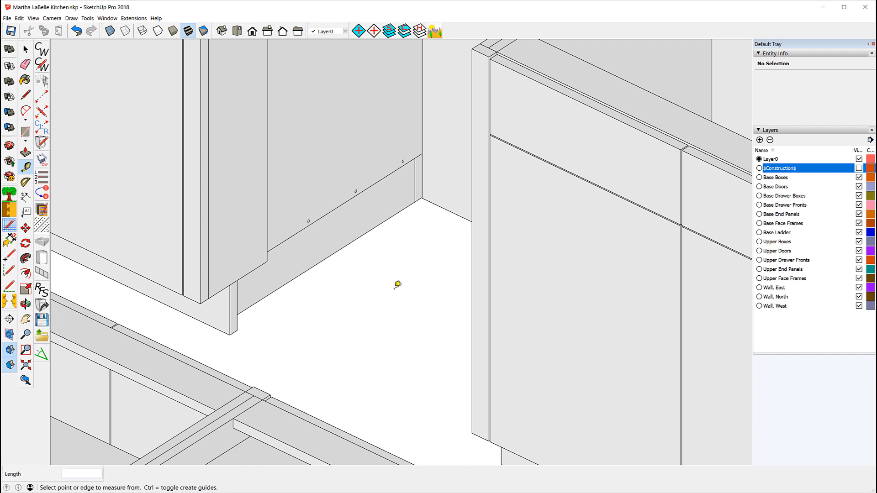
scroll(391, 286, "down", 5)
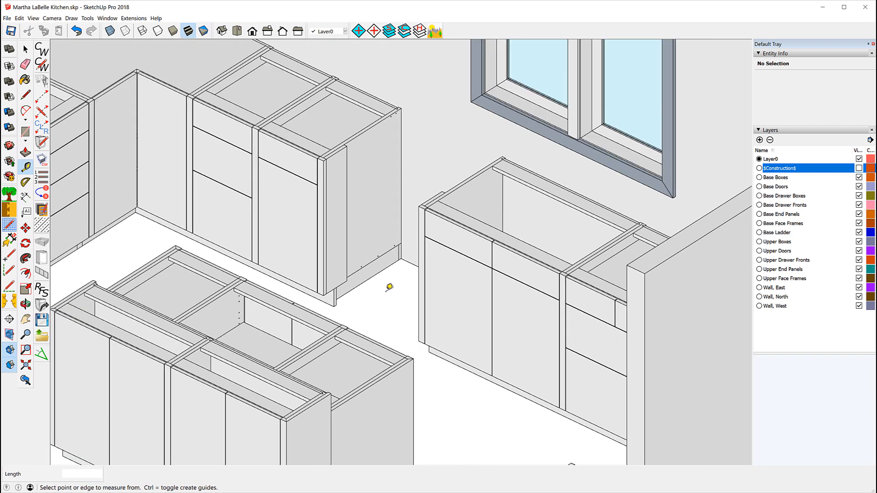
left_click(410, 262)
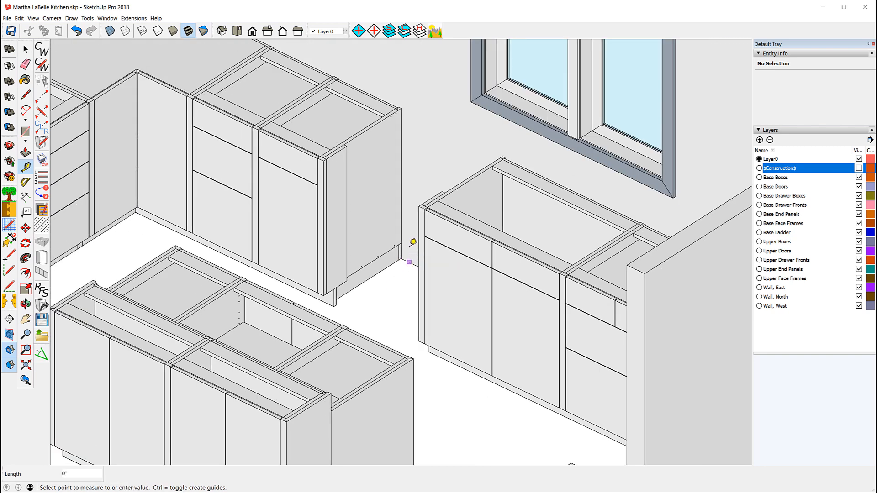
key("Escape")
scroll(389, 292, "down", 3)
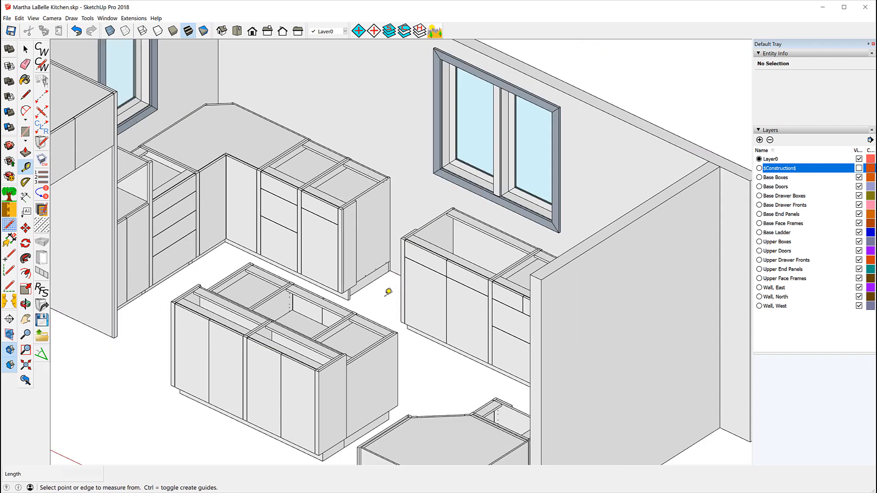
key("o")
left_click_drag(287, 300, 439, 311)
key("t")
left_click(358, 277)
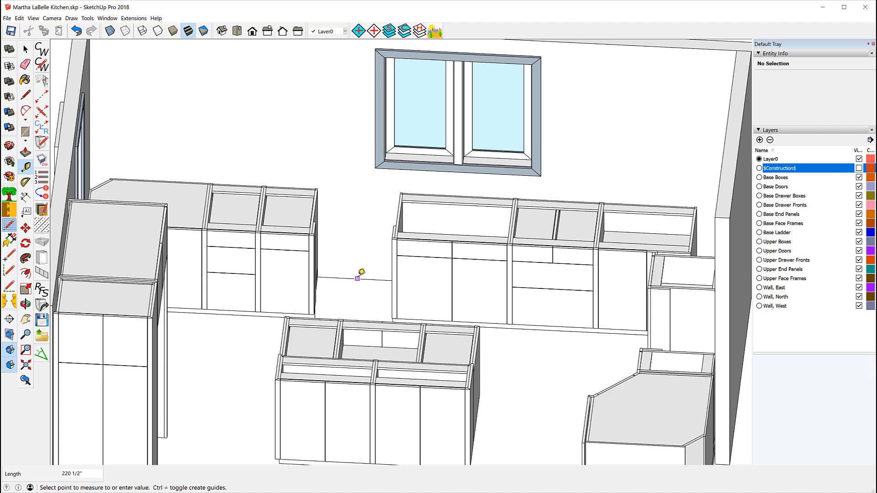
key("Escape")
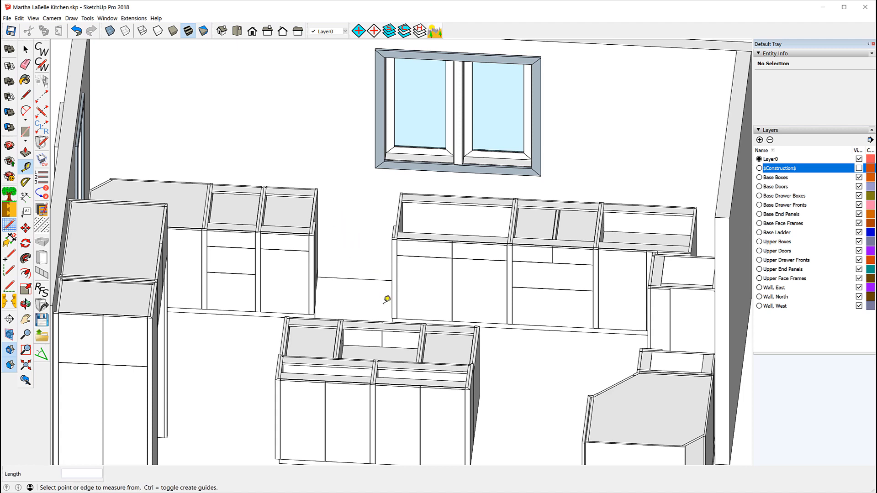
left_click(378, 279)
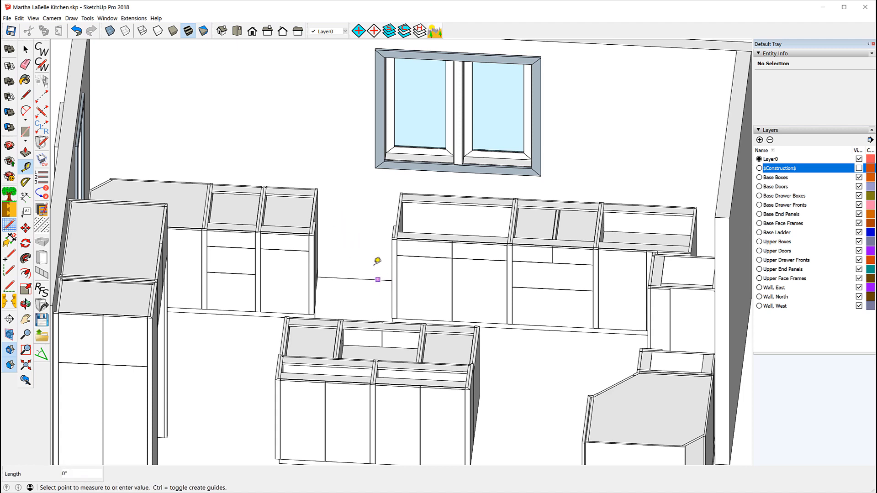
left_click(363, 213)
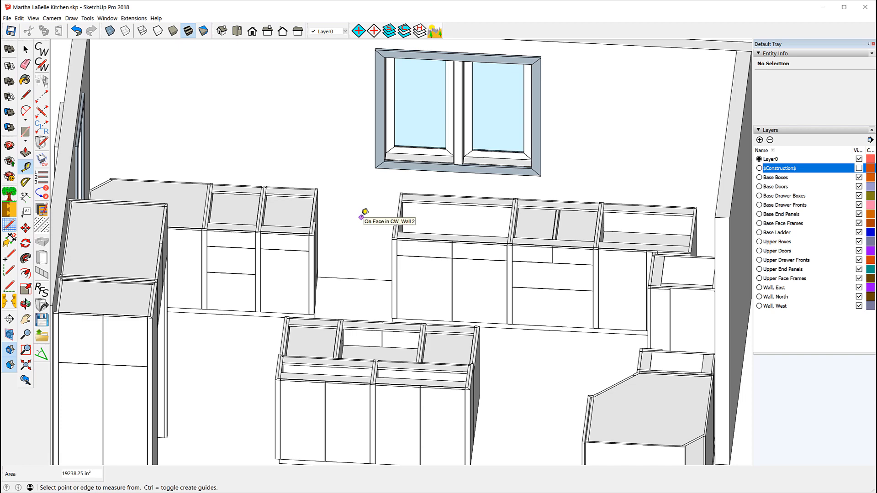
scroll(282, 191, "down", 2)
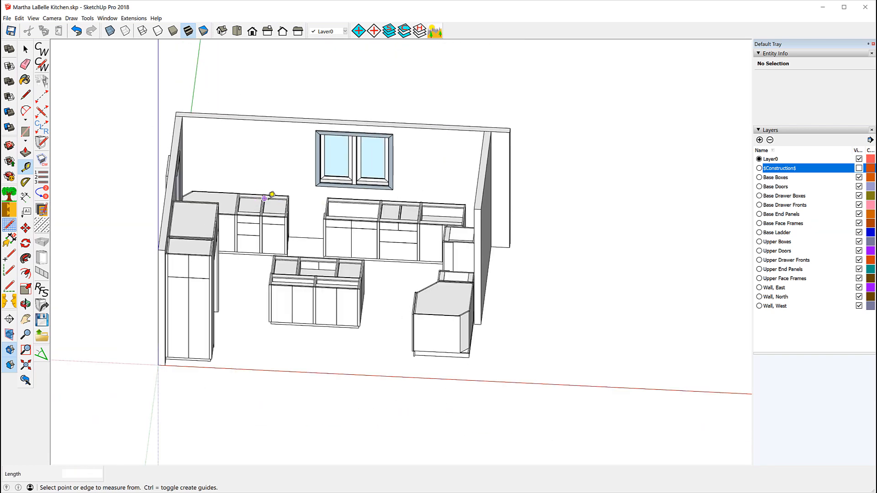
left_click(502, 247)
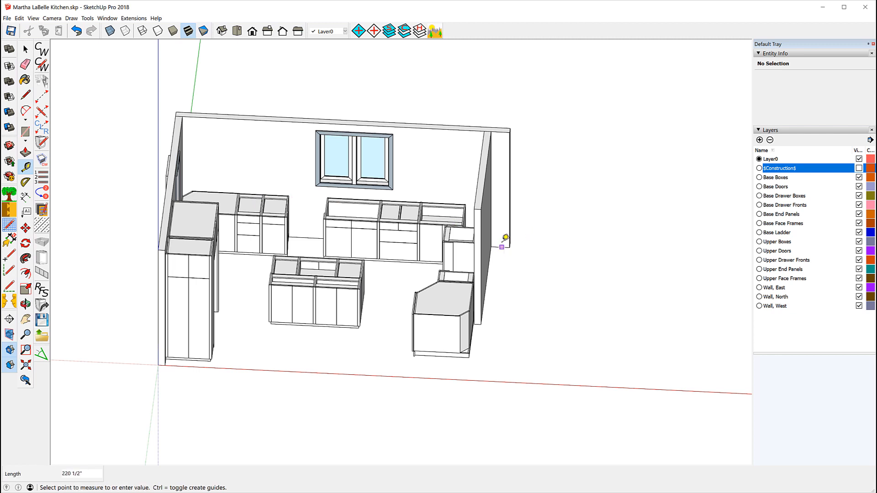
key("Escape")
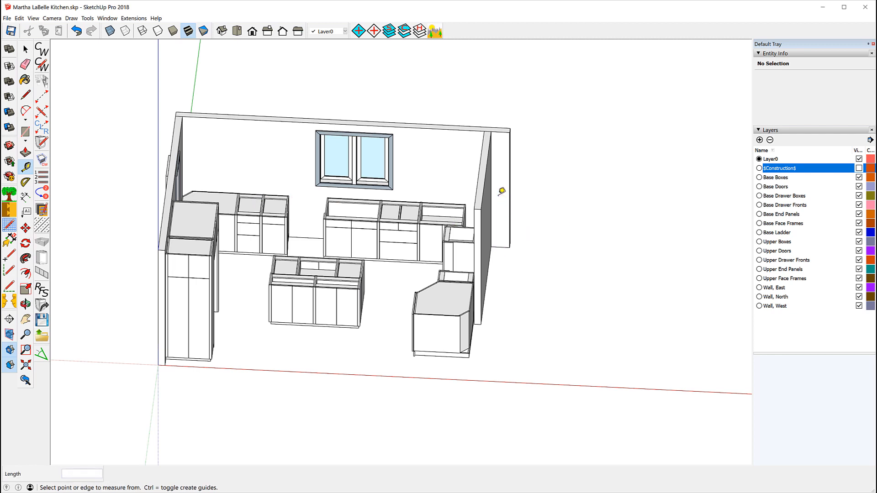
left_click(430, 128)
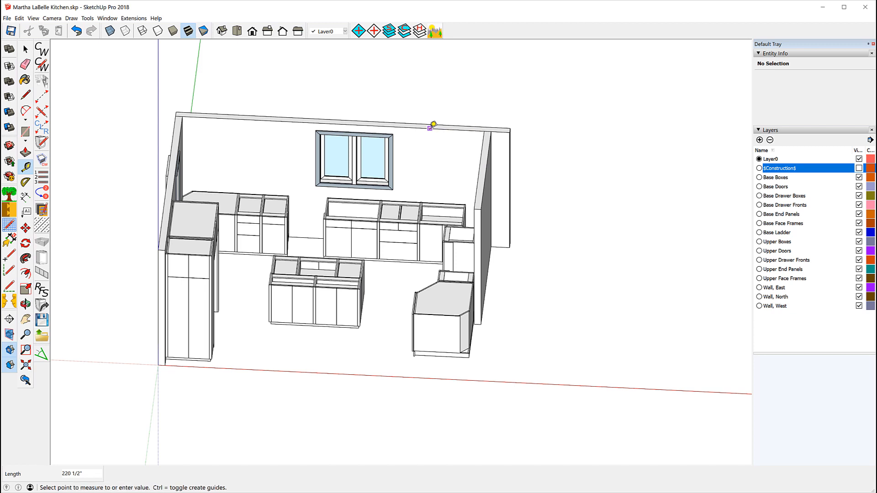
left_click(415, 160)
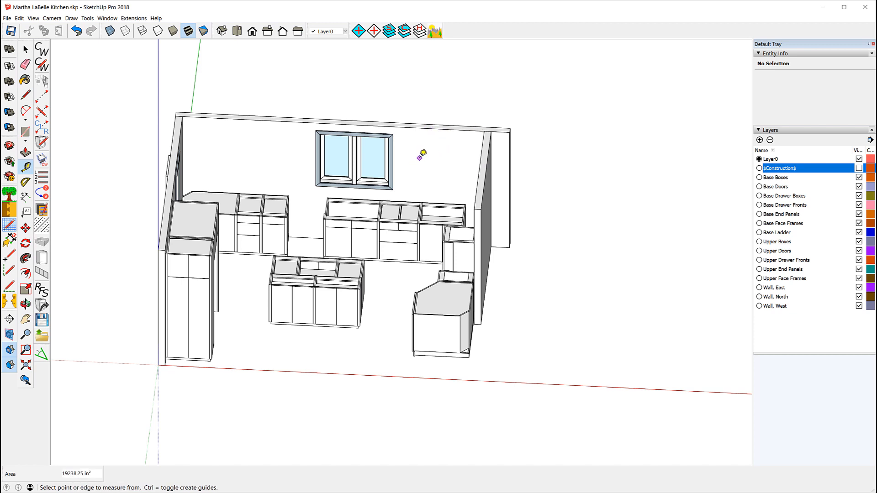
Place a horizontal guide 54 inches above the floor edge of the double-window wall with the Tape Measure
left_click(25, 49)
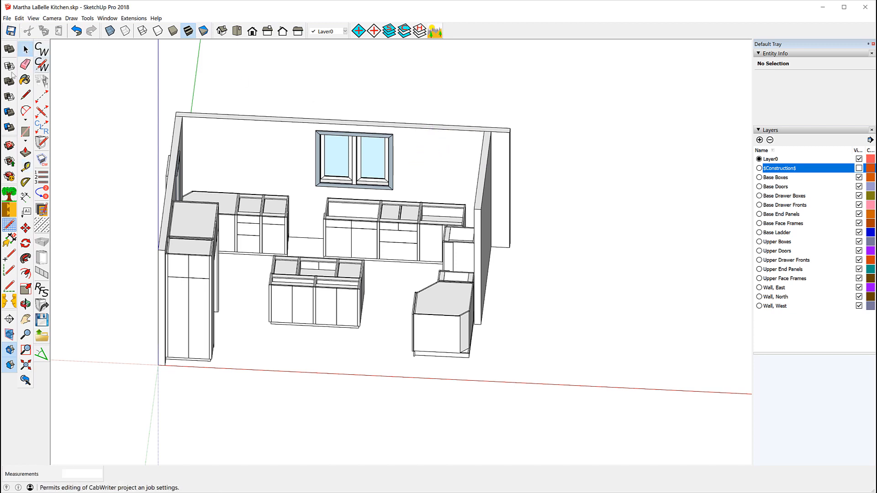
left_click(26, 167)
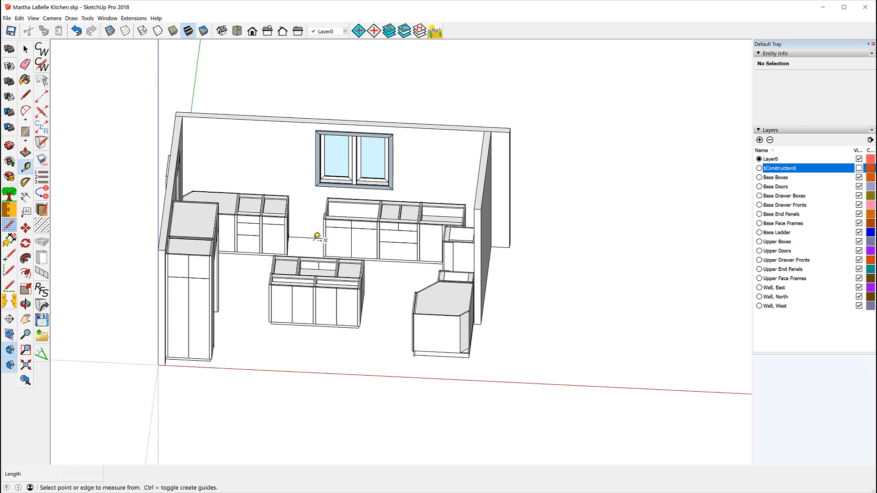
left_click(300, 237)
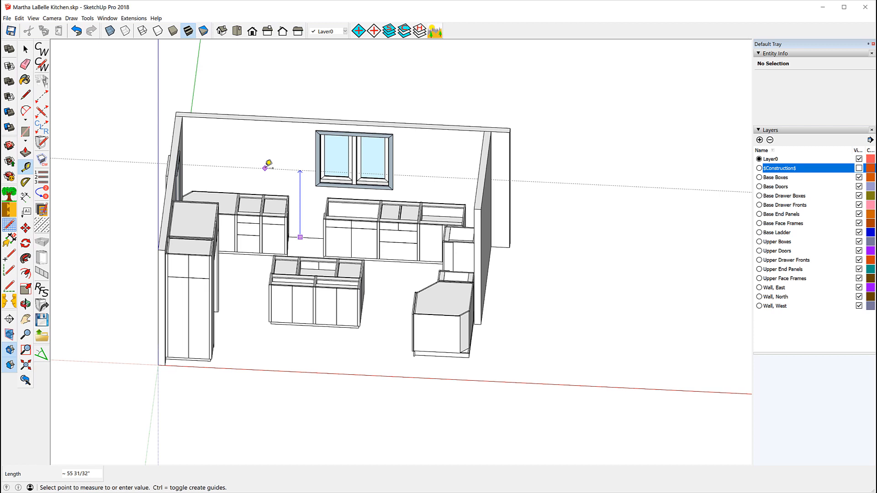
type("54")
key("Return")
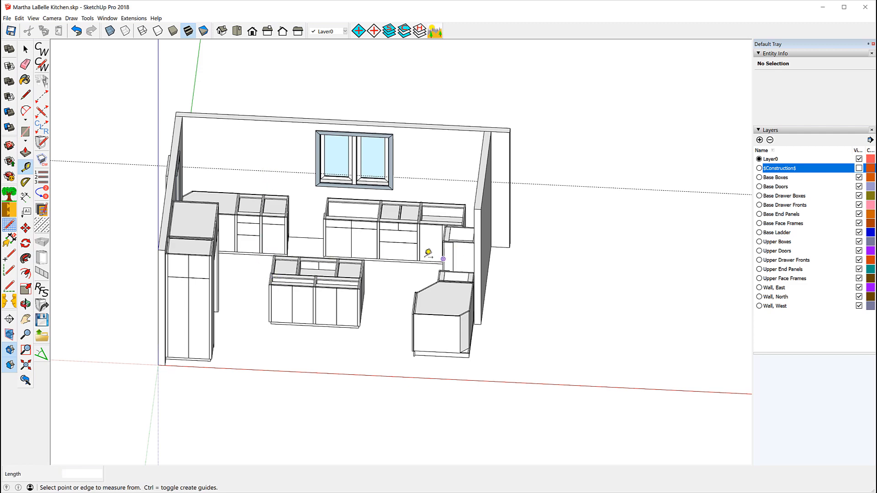
Place a horizontal guide 54 inches above the floor edge of the single-window wall behind the tall cabinets
key("o")
left_click_drag(421, 251, 143, 268)
key("t")
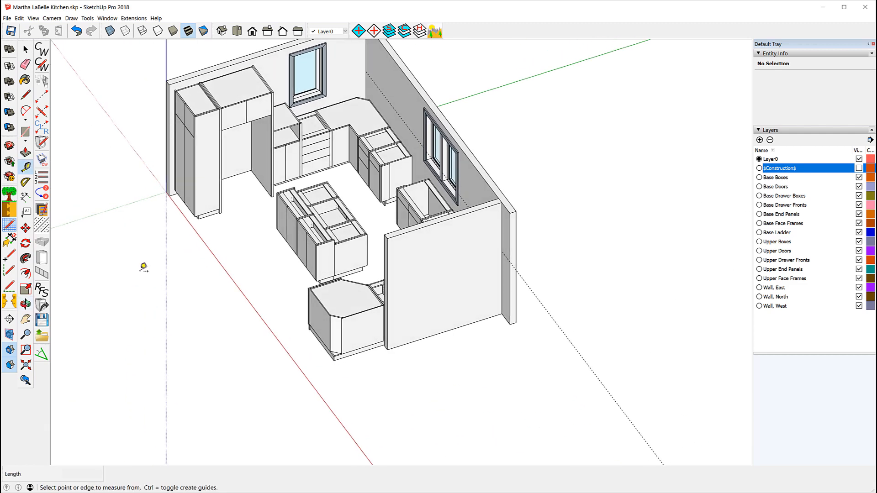
left_click(236, 174)
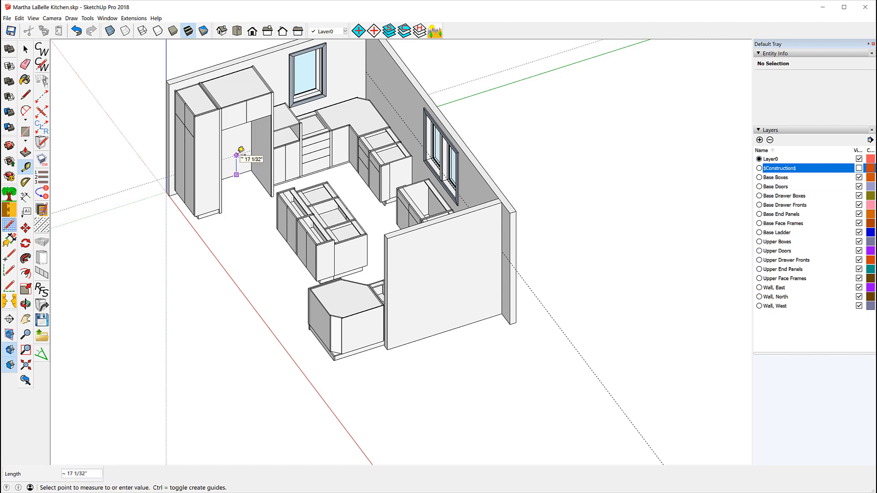
type("54")
key("Return")
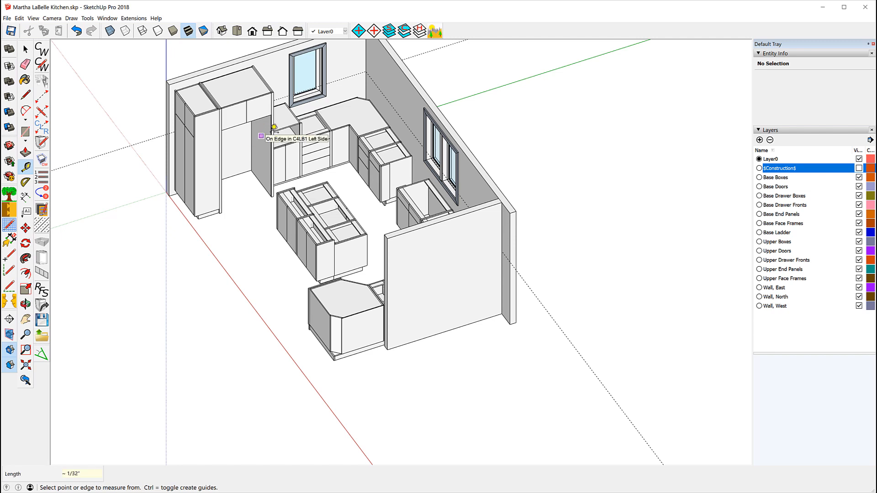
Move the single-window wall's guide 13 inches out from the wall along the red axis
scroll(240, 183, "down", 2)
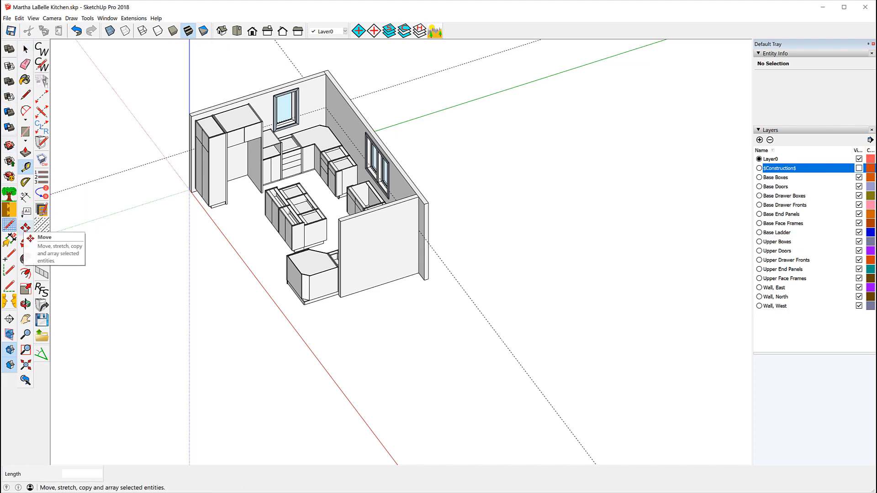
left_click(25, 228)
scroll(355, 108, "up", 2)
scroll(283, 103, "up", 4)
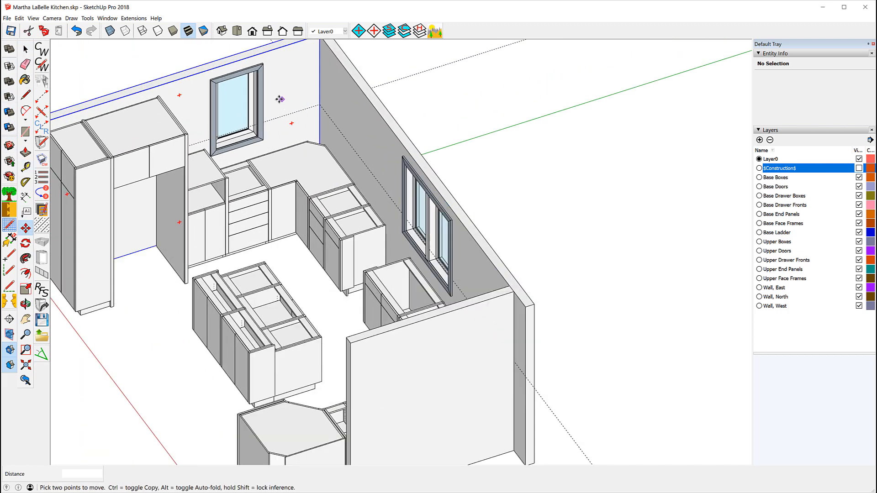
left_click(295, 125)
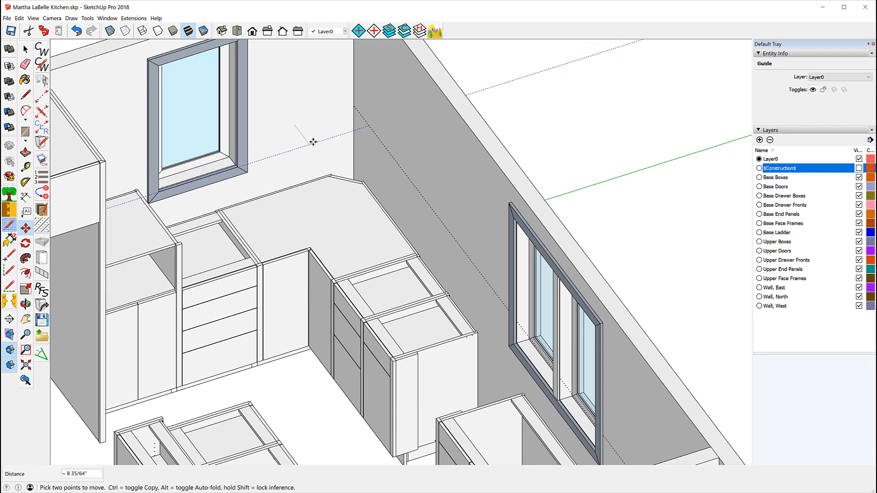
type("13")
key("Return")
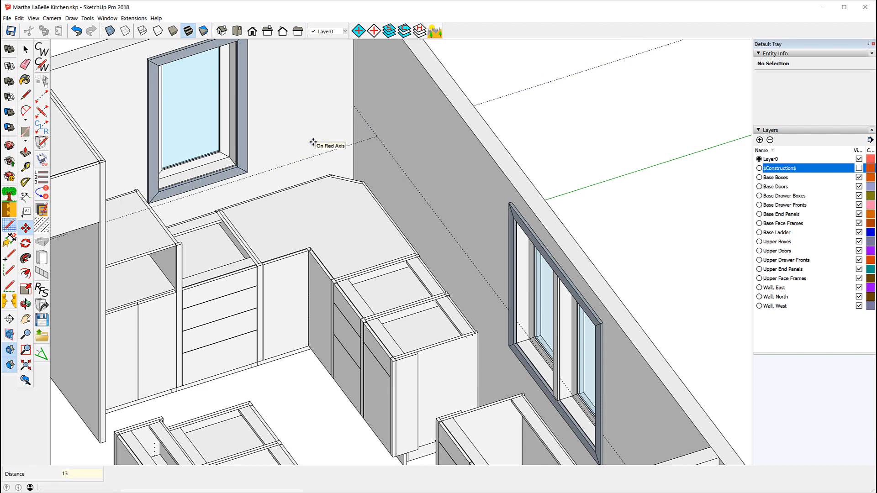
Move the double-window wall's guide 13 inches out from the wall along the green axis
left_click(370, 125)
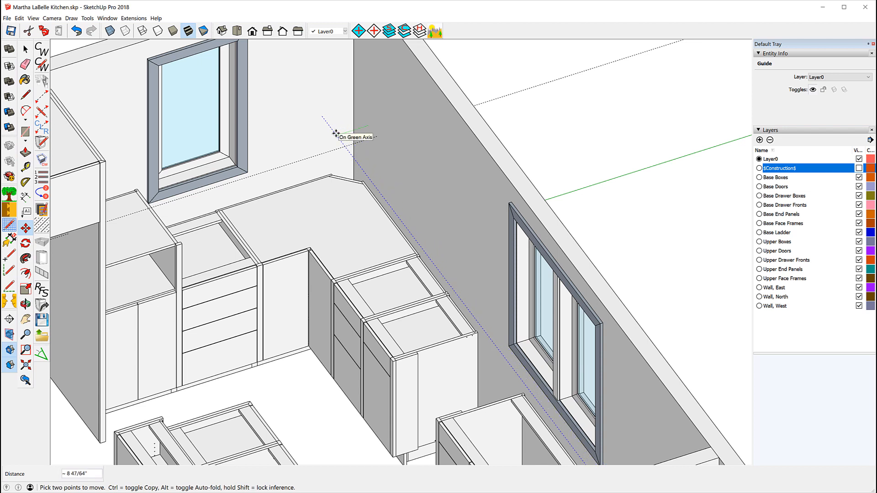
type("13")
key("Return")
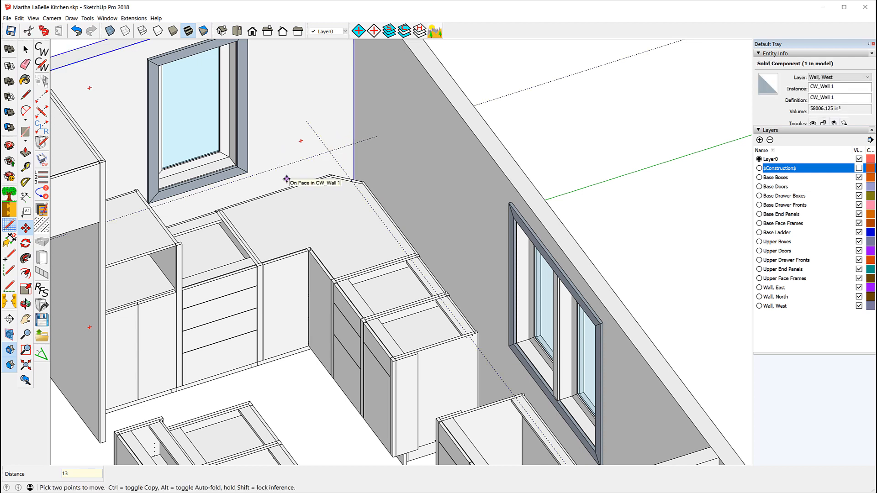
middle_click_drag(235, 262, 325, 213)
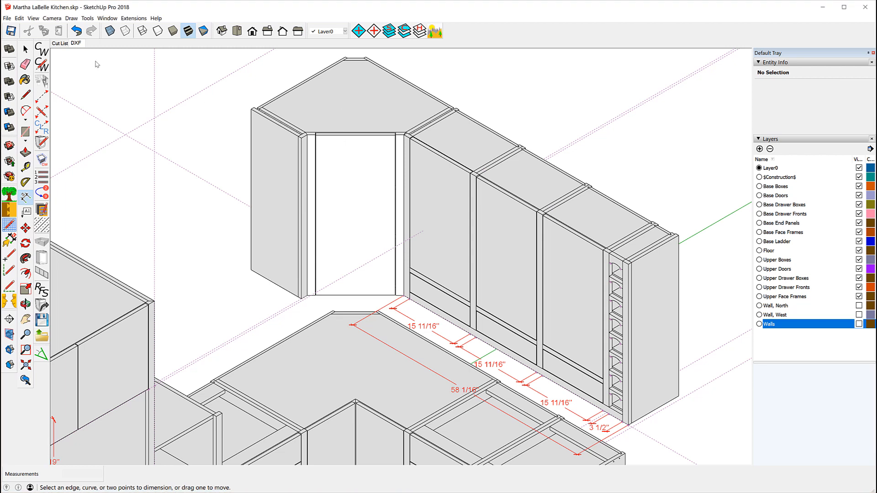
Select the whole corner upper cabinet from its top component using CabWriter's Select Cabinet command
left_click(25, 48)
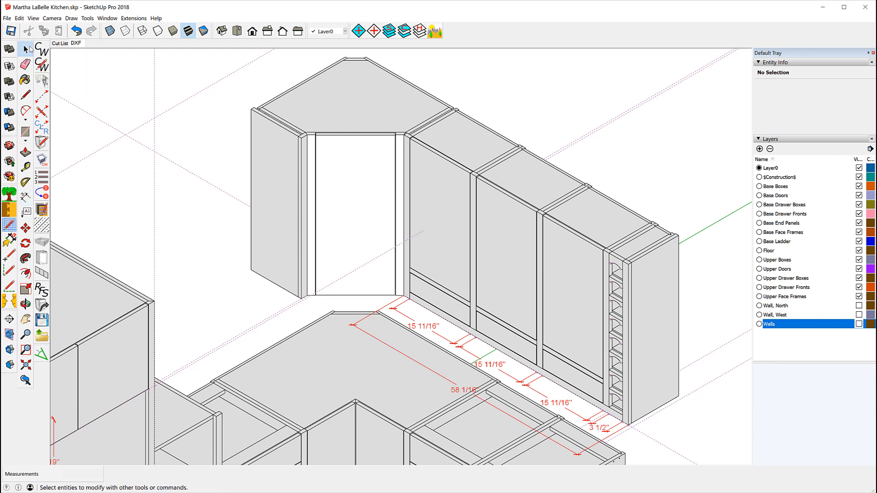
left_click(334, 107)
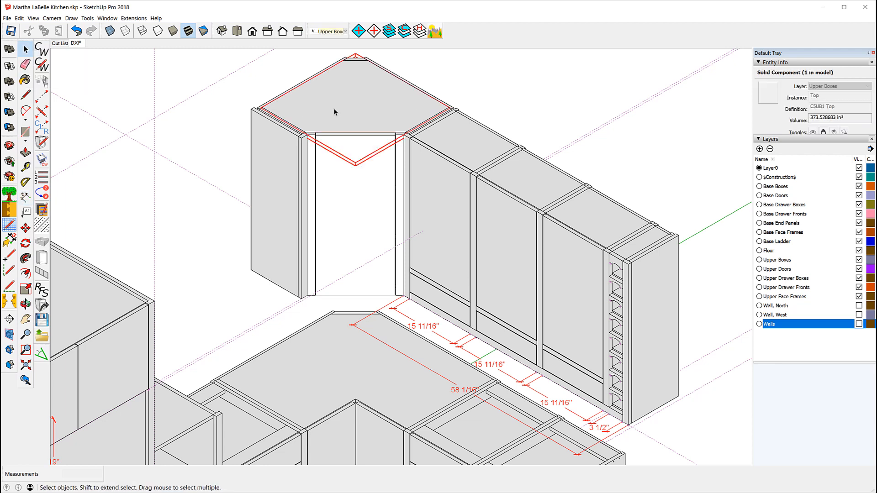
right_click(334, 108)
mouse_move(400, 274)
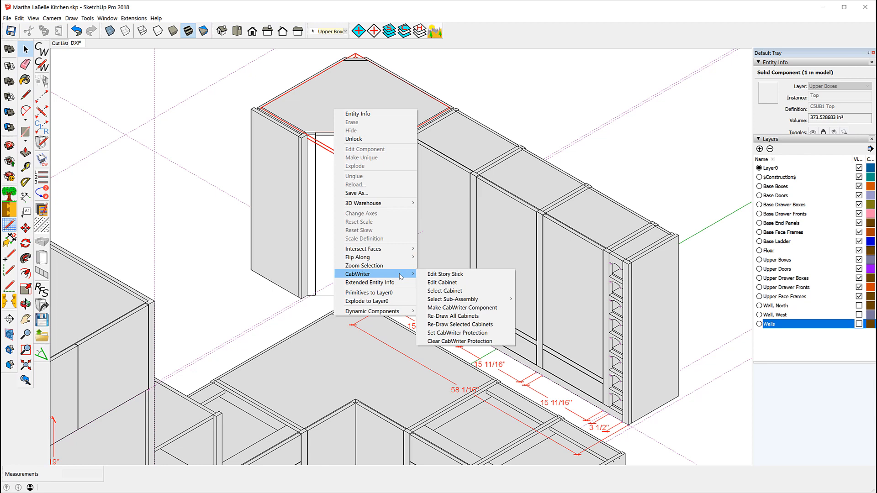
left_click(438, 292)
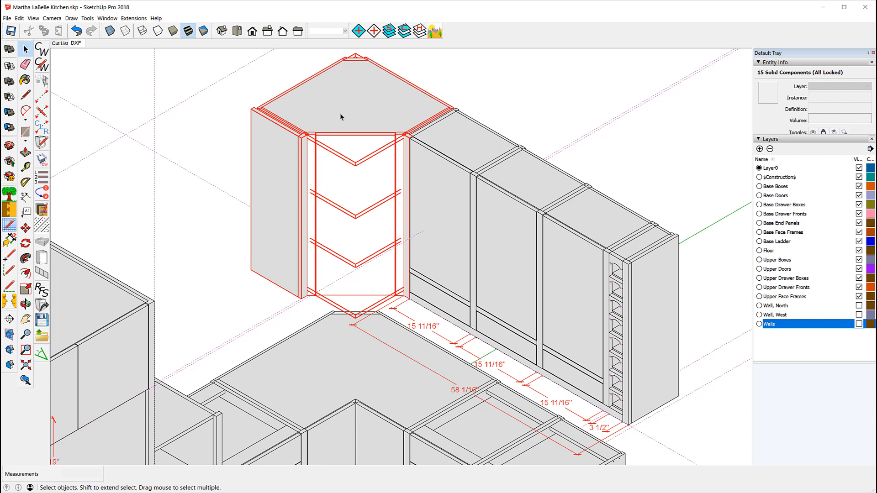
Select the whole in-line upper cabinet beside the corner unit from its first door with CabWriter
left_click(438, 183)
right_click(437, 182)
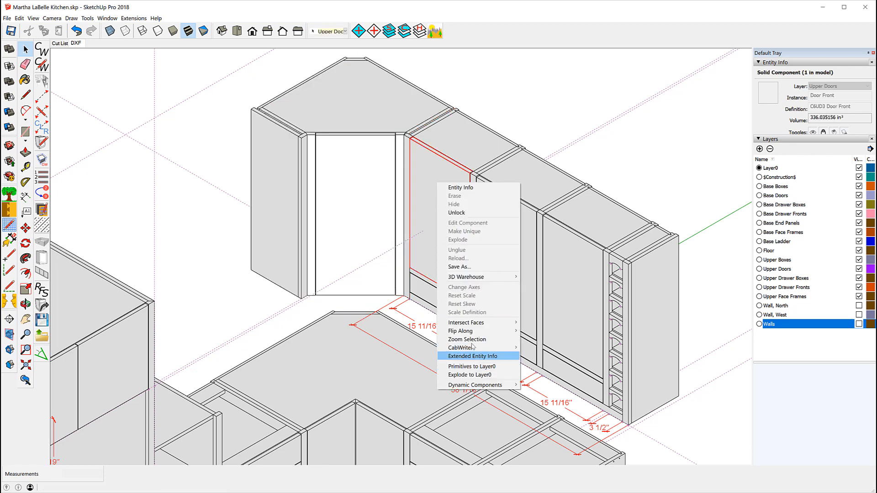
mouse_move(473, 348)
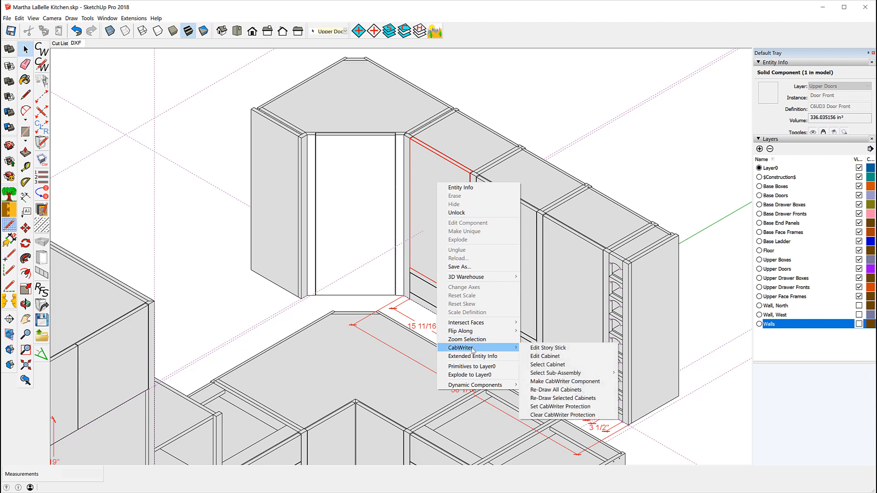
left_click(558, 365)
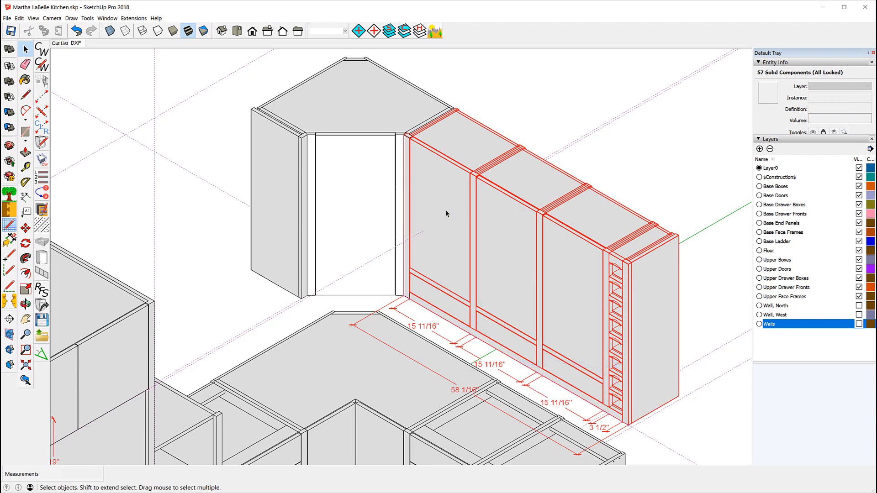
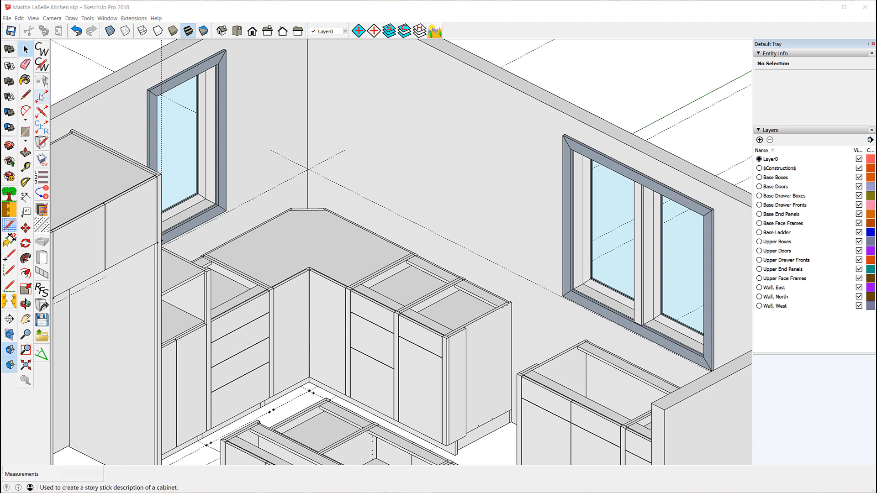
Start a CabWriter story stick with a Left Pivot Sheet stile at the wall corner's guide intersection, running along the double-window wall's guide
left_click(41, 97)
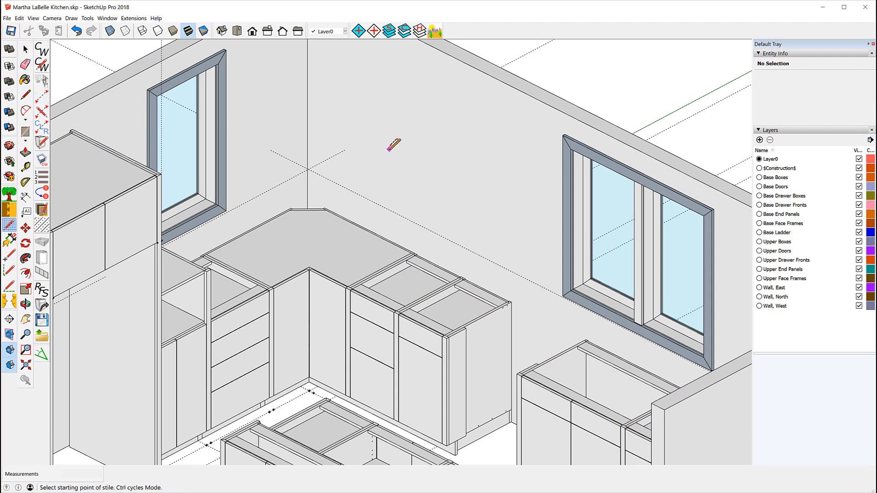
left_click(309, 169)
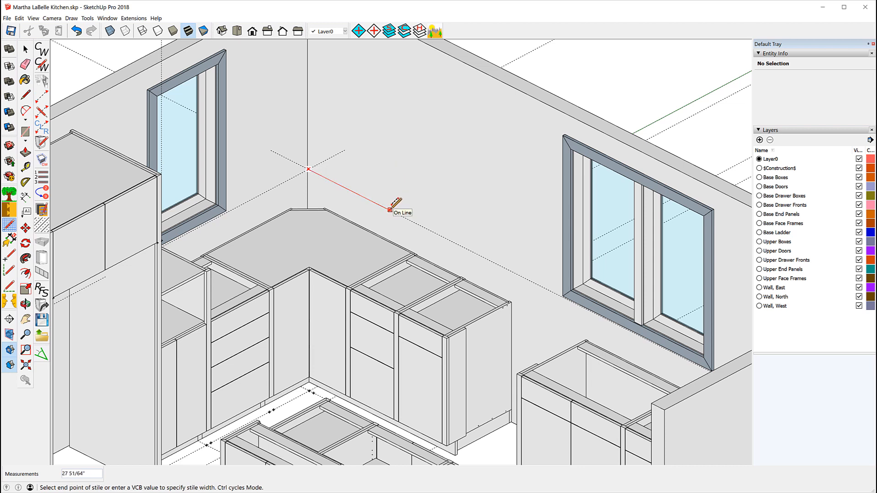
left_click(390, 209)
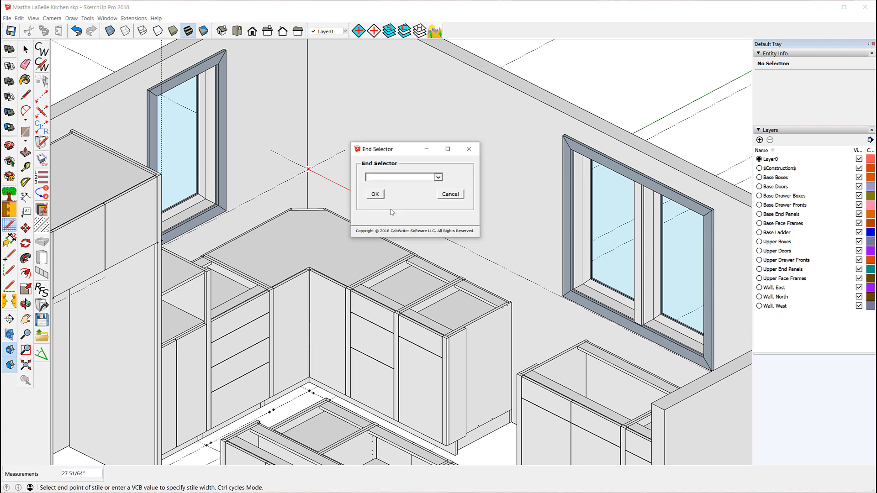
left_click(438, 177)
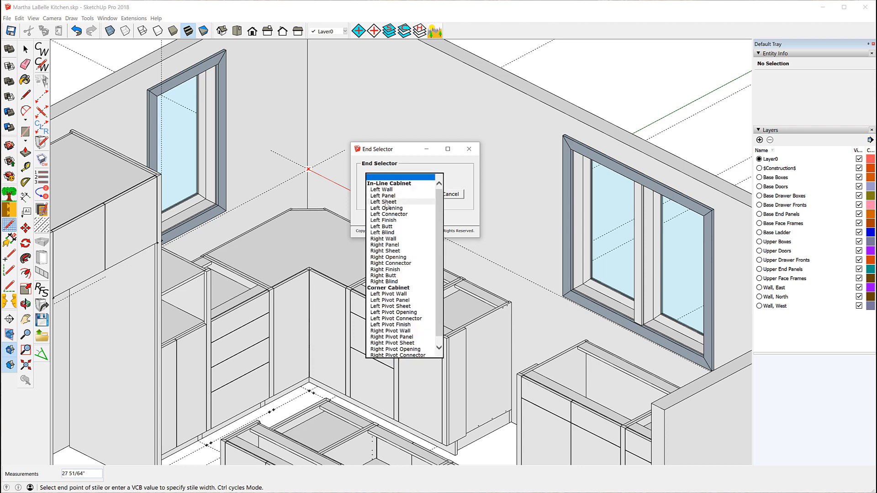
left_click(394, 306)
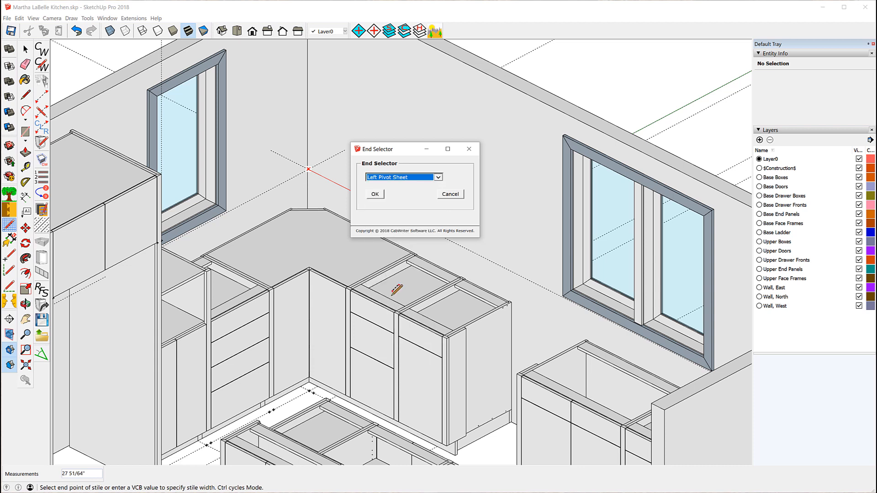
left_click(374, 194)
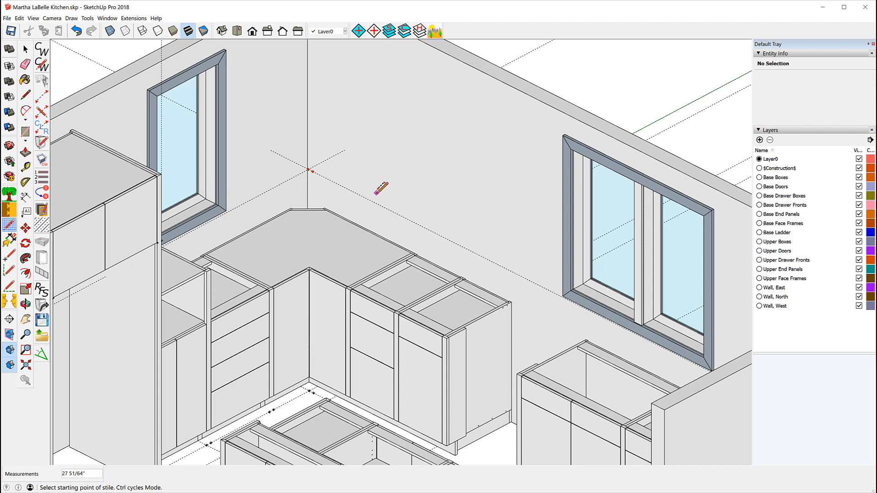
Place a Right Connector stile on the double-window wall's guide, starting 14 inches from the corner intersection and pointing back toward it
key("ctrl")
key("ctrl")
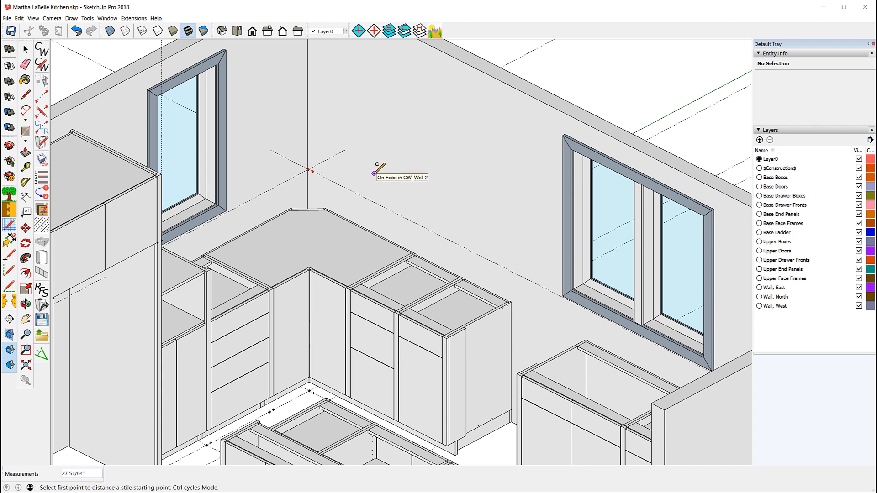
left_click(309, 169)
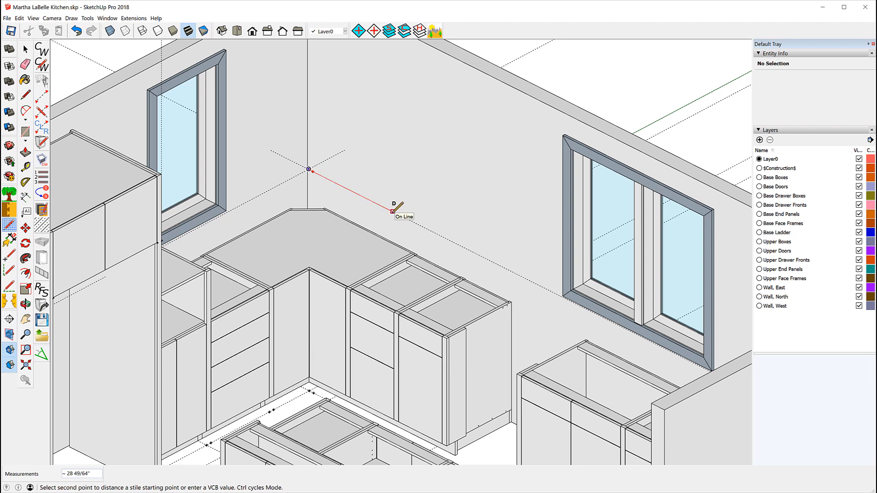
type("14")
key("Return")
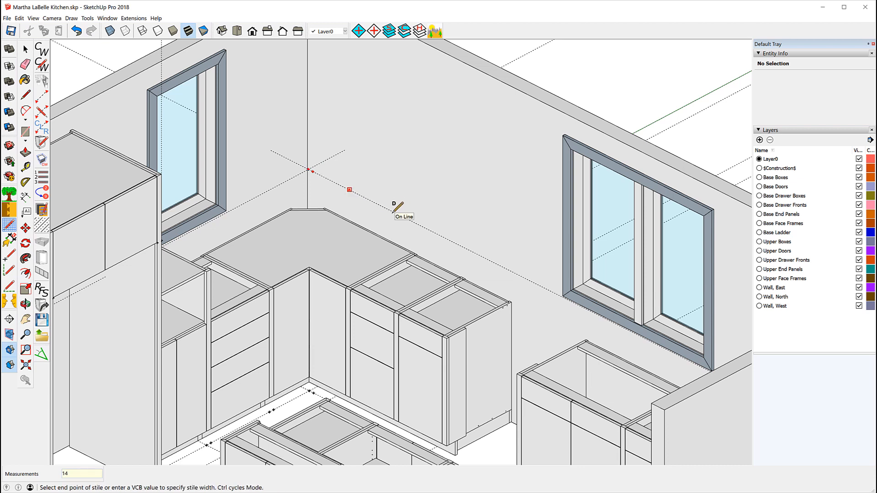
left_click(333, 181)
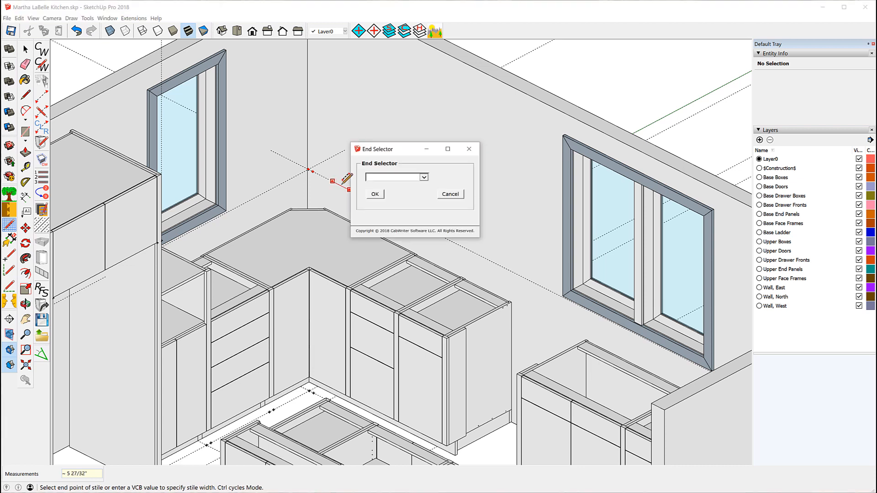
left_click(424, 178)
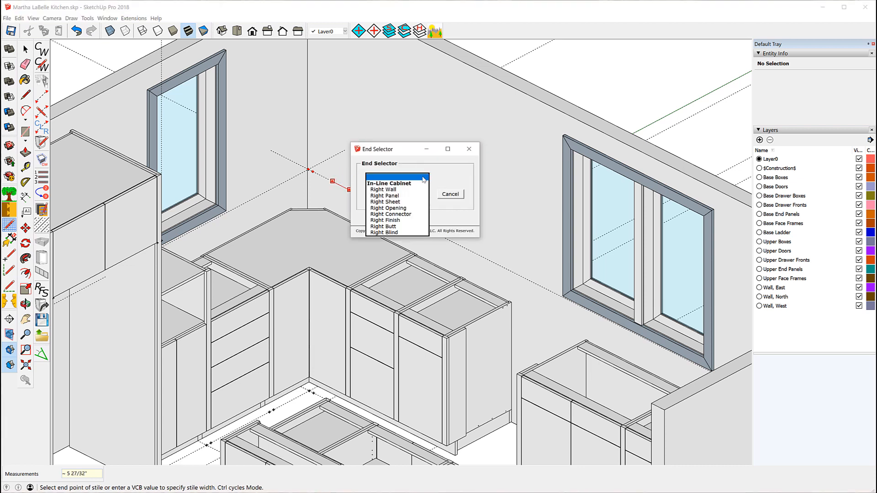
left_click(396, 214)
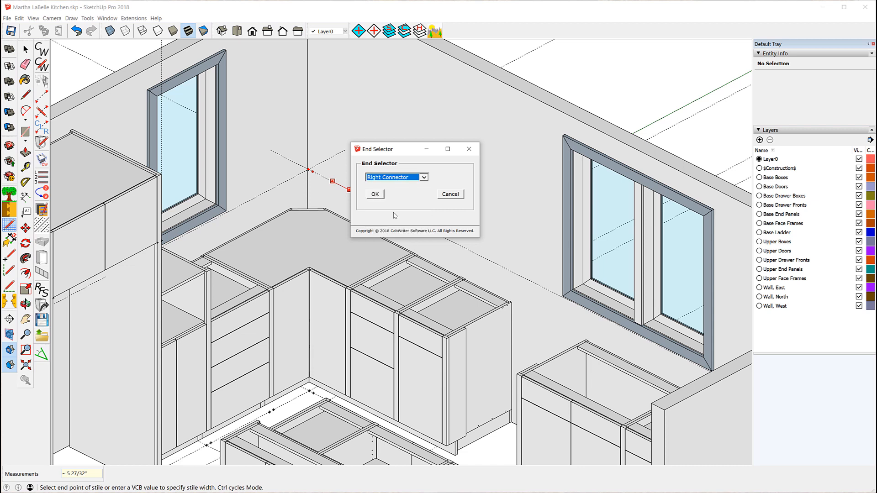
left_click(378, 193)
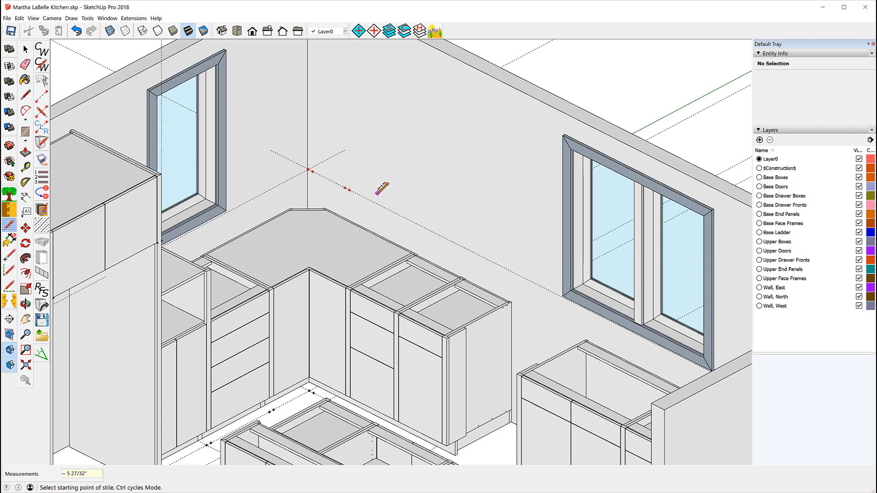
Load the user's saved Base Cabinets defaults file into CabWriter
left_click(40, 336)
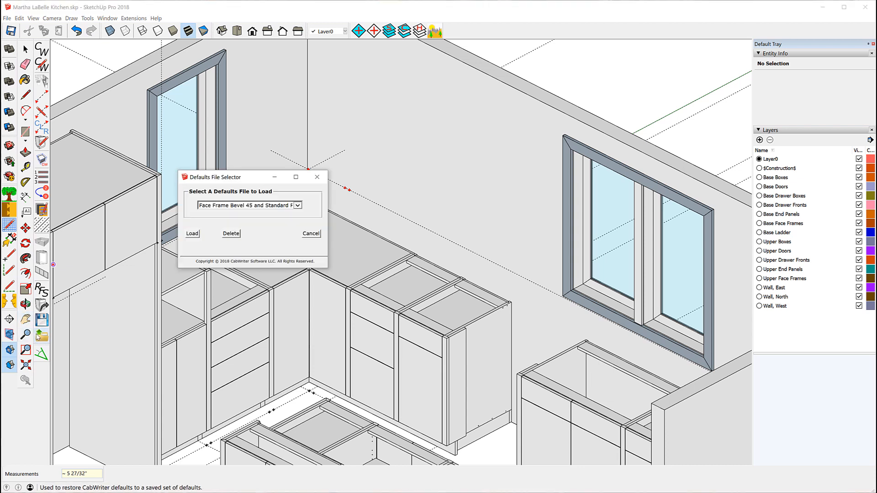
left_click(297, 206)
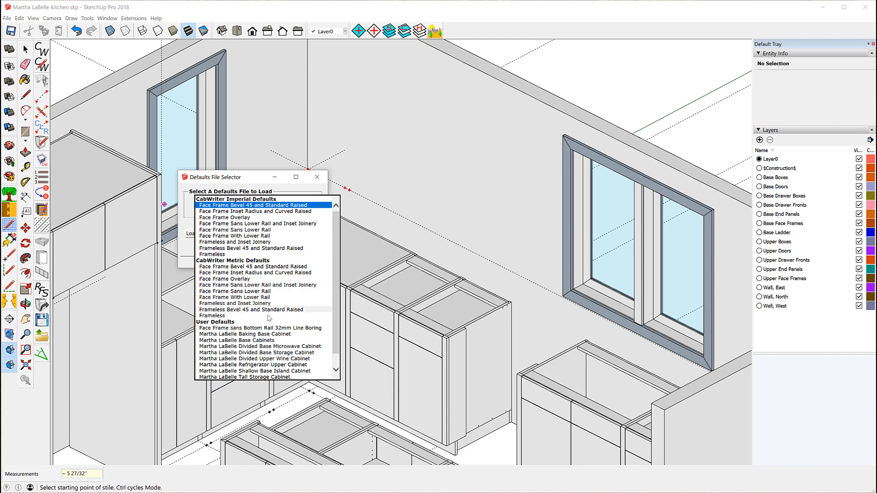
left_click(251, 340)
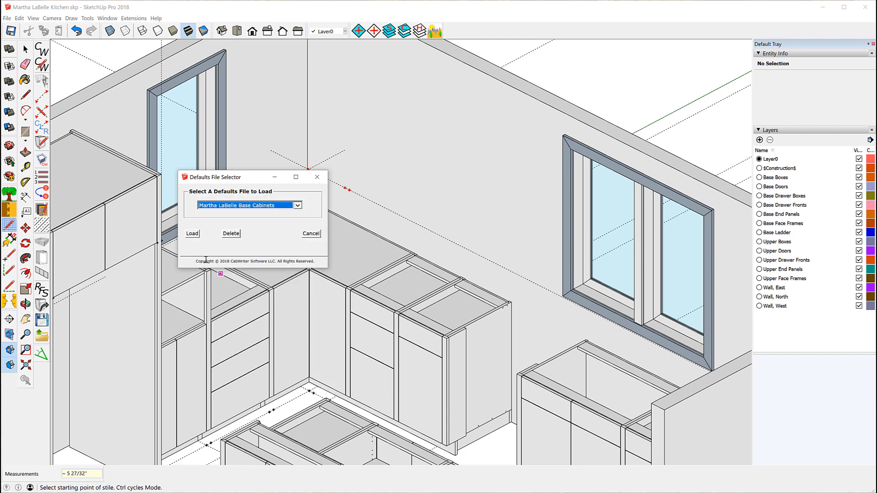
left_click(189, 234)
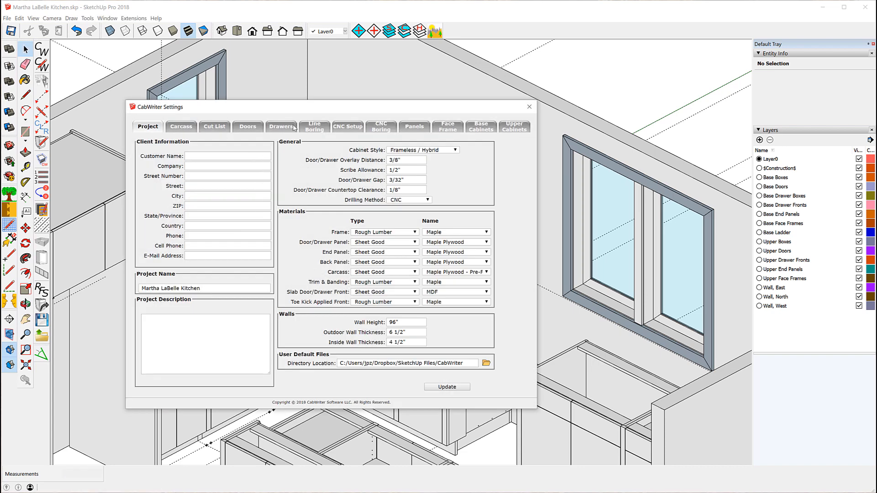
Toggle the Draw option for the upper Sheet Stile in the CabWriter settings and review the upper cabinet settings
left_click(445, 127)
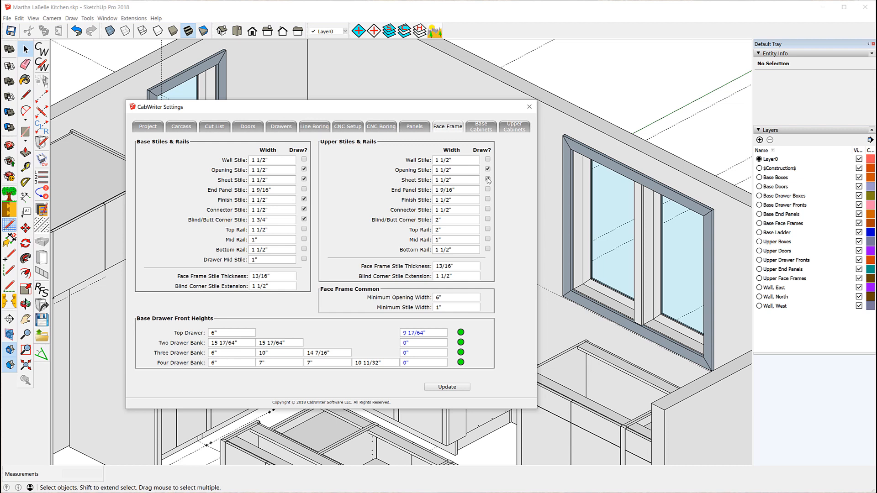
left_click(488, 180)
left_click(514, 127)
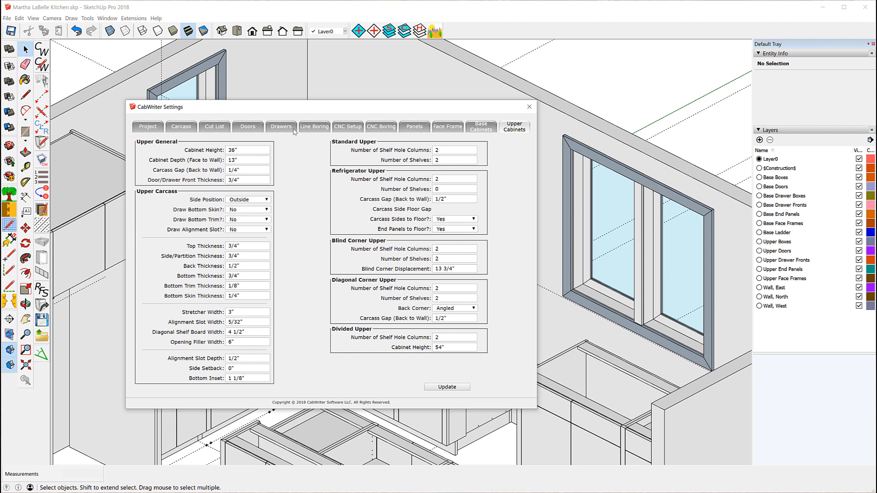
Set the upper doors' face style to Slab, then update and close the CabWriter settings
left_click(247, 128)
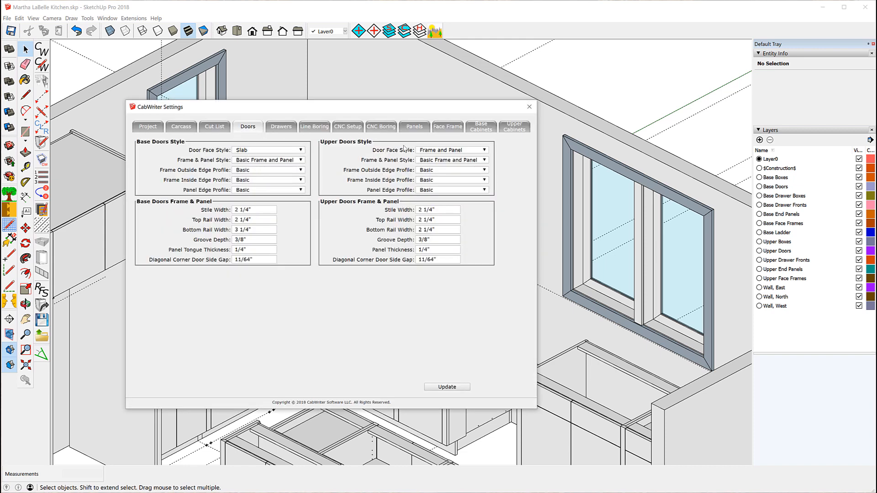
left_click(485, 151)
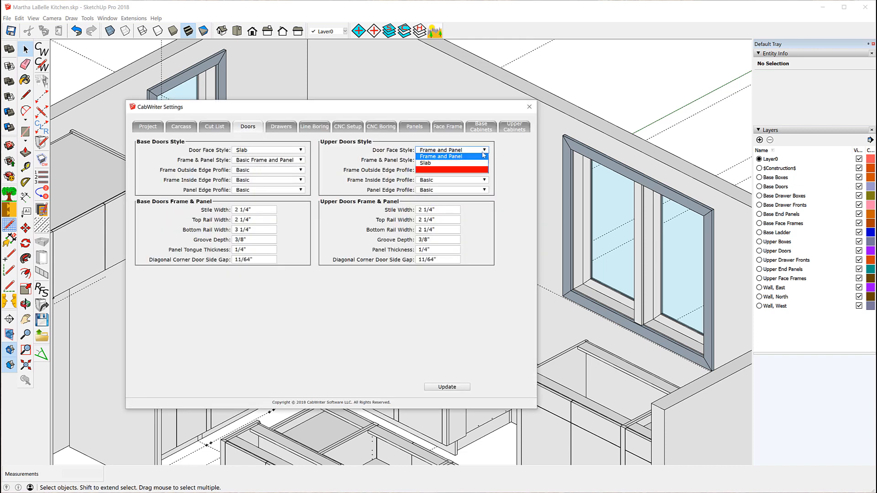
left_click(442, 162)
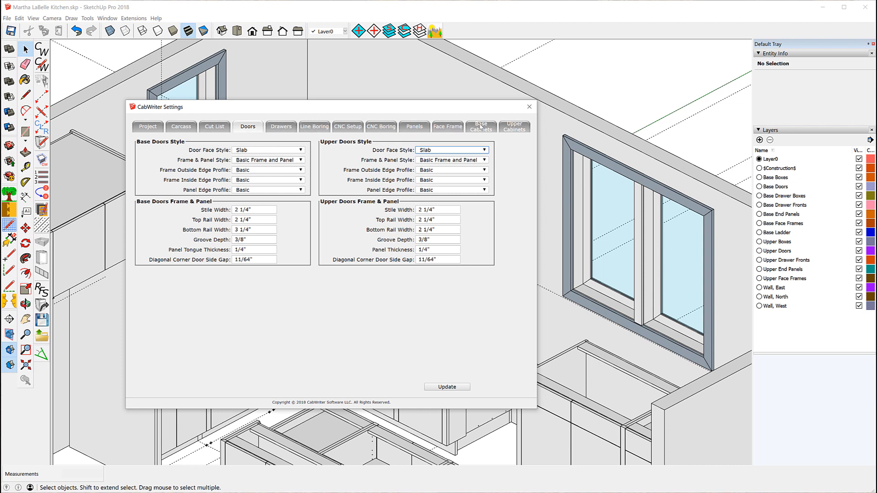
left_click(453, 389)
left_click(530, 108)
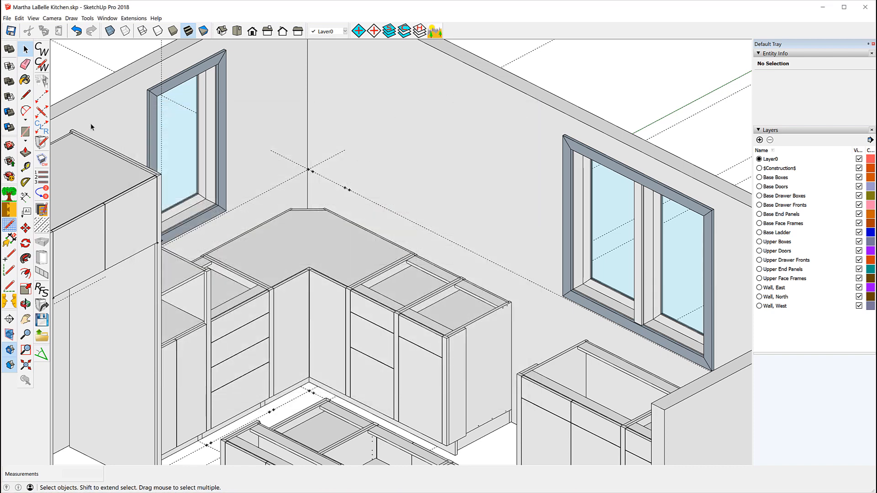
Draw the corner upper cabinet from its story stick as a Diagonal Corner Upper box with one door and default shelves
left_click(42, 96)
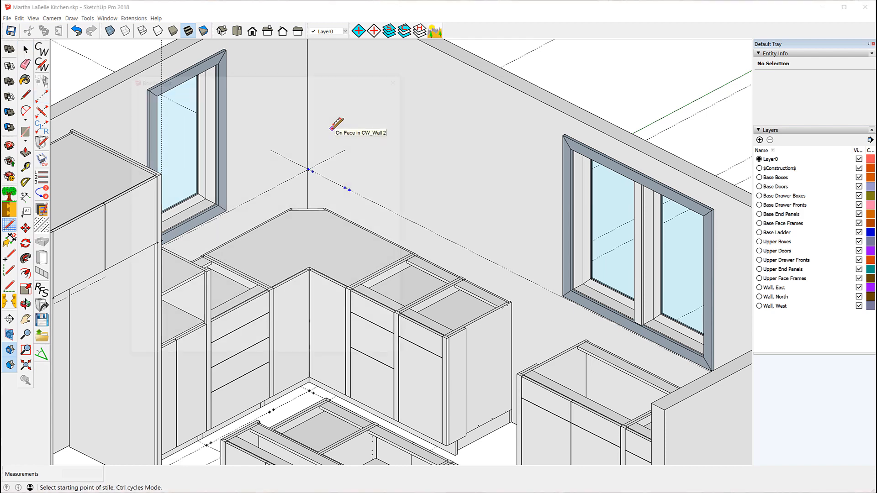
left_click(331, 129)
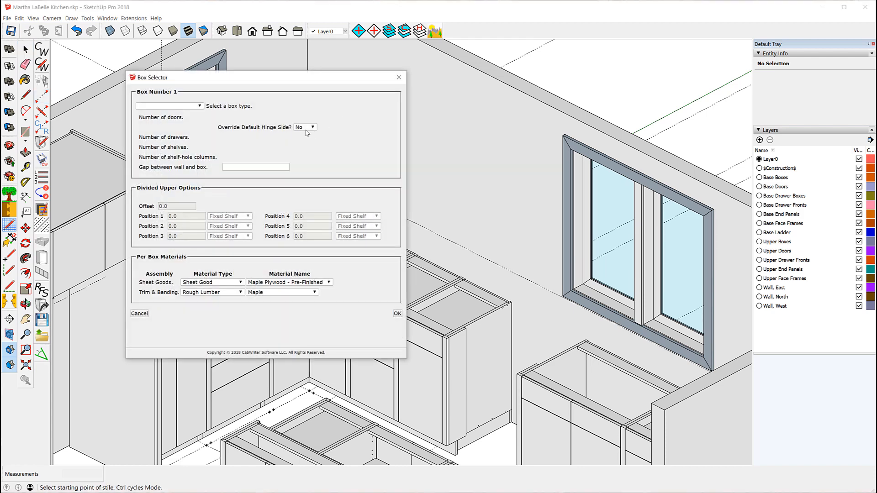
left_click(201, 107)
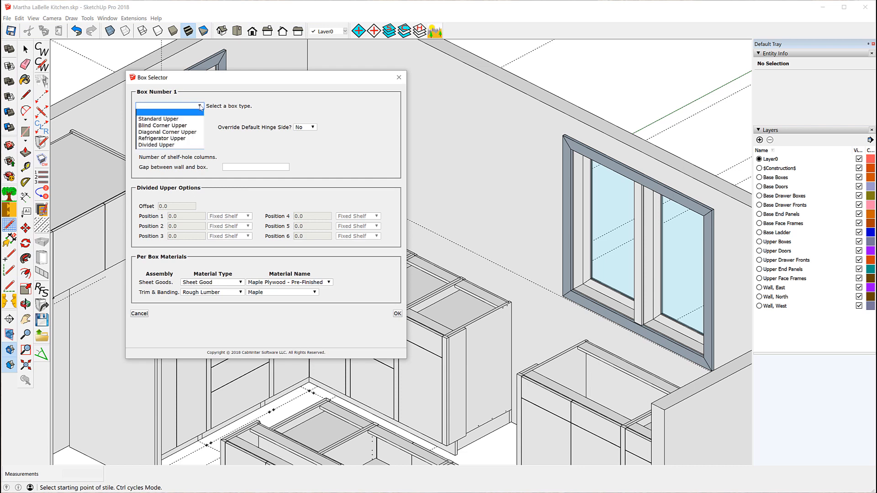
left_click(173, 132)
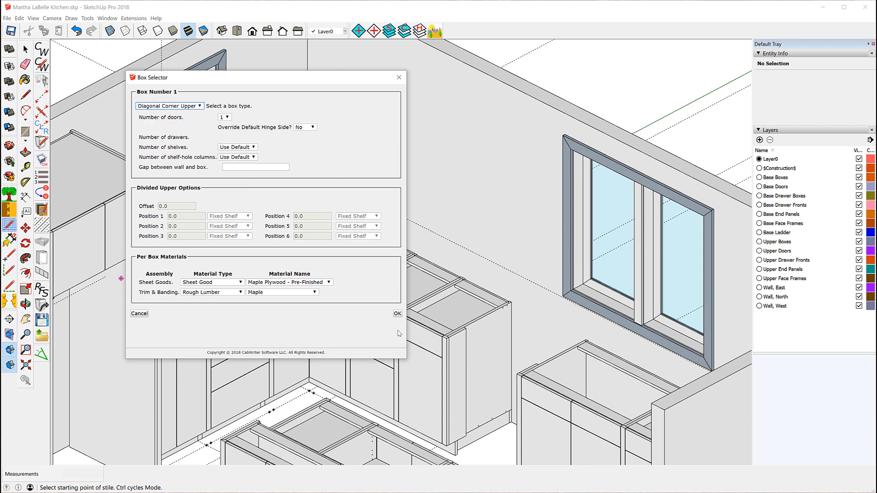
left_click(397, 314)
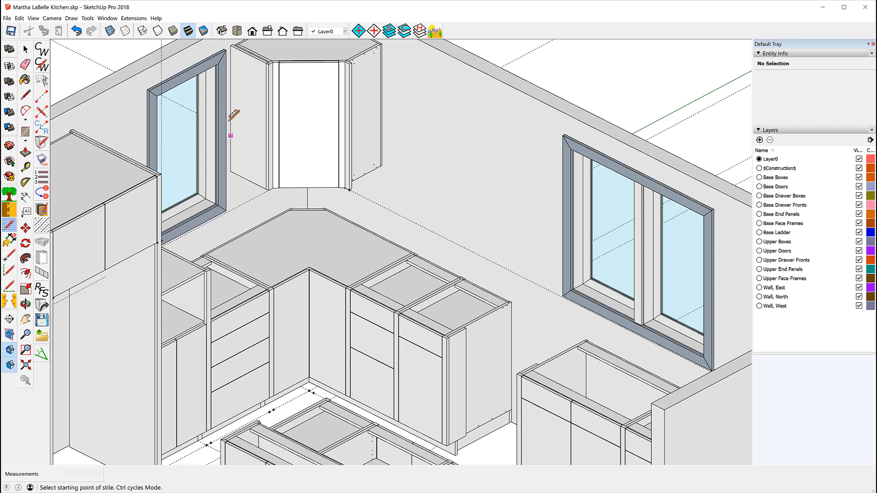
left_click(268, 63)
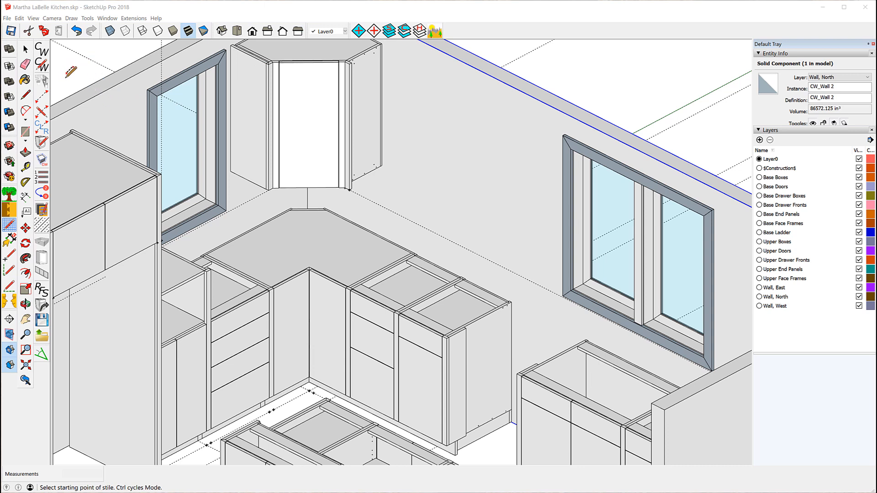
Save the current CabWriter defaults as a new file, replacing "Base" with "Upper" in the kitchen's Base Cabinets.cwd file name
left_click(46, 320)
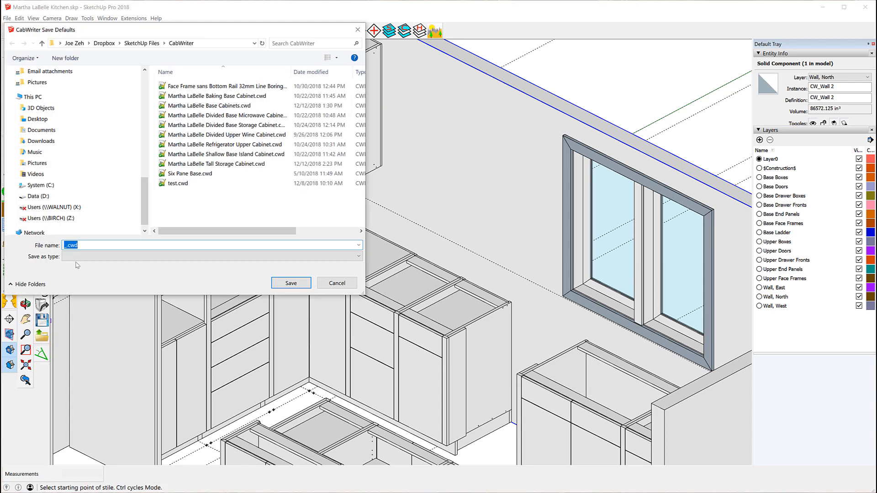
left_click(199, 106)
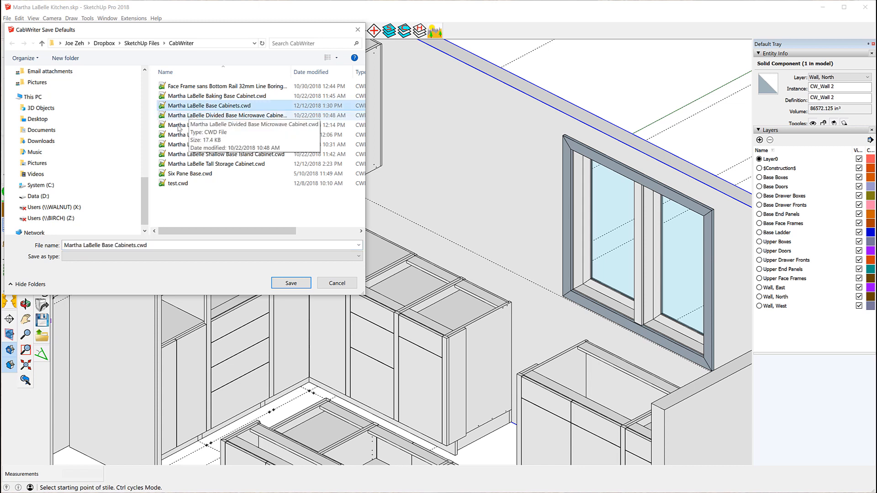
left_click(112, 246)
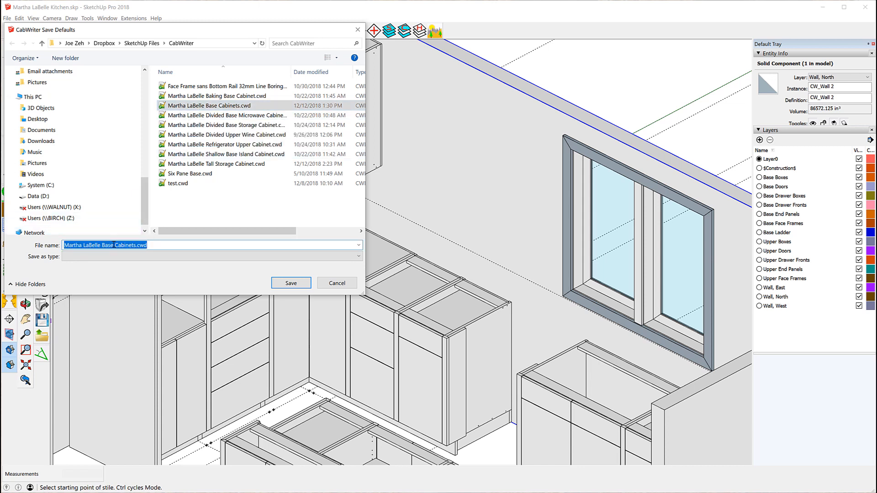
left_click(114, 245)
left_click_drag(107, 247, 102, 246)
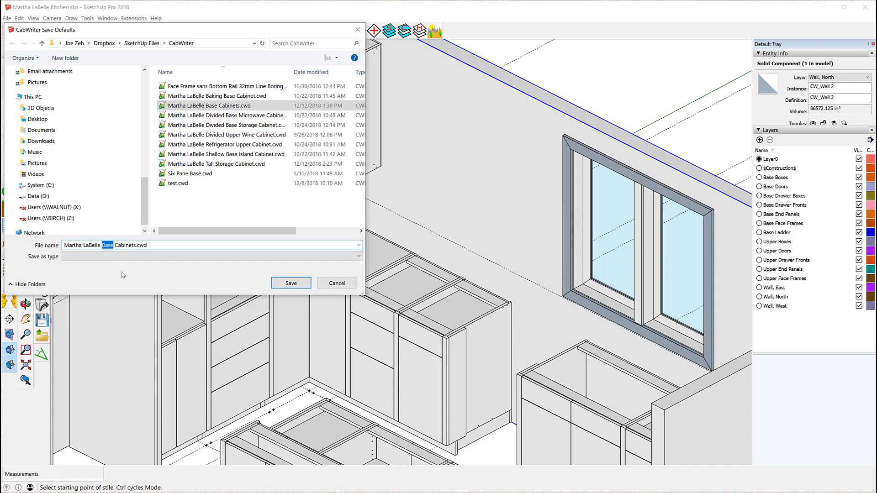
type("Upper")
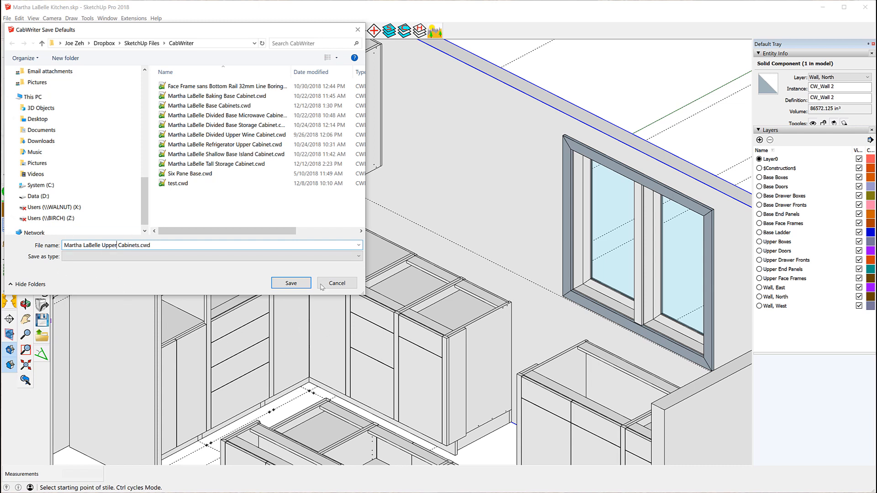
left_click(291, 283)
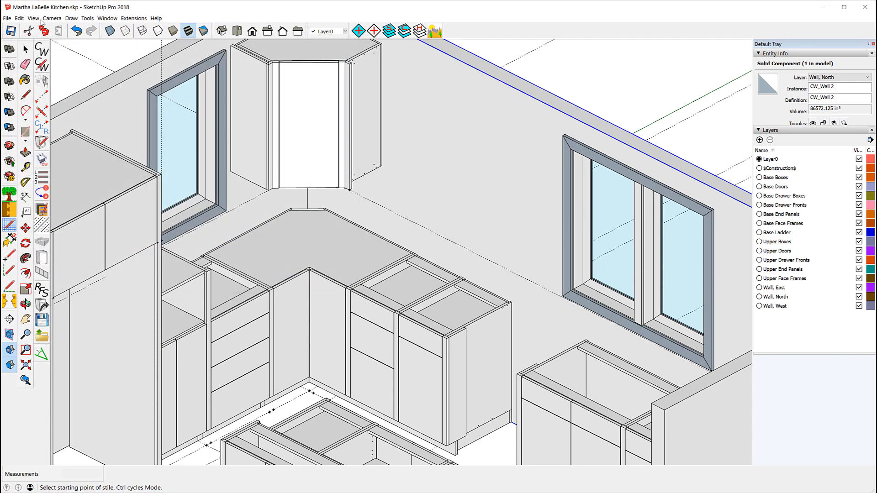
Clear the wall's selection and show the whole kitchen model
left_click(26, 50)
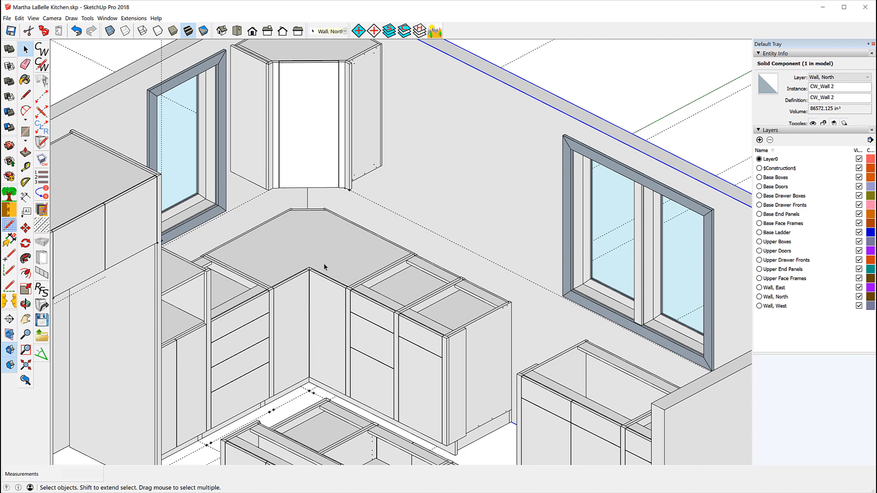
scroll(324, 268, "down", 1)
scroll(327, 269, "down", 1)
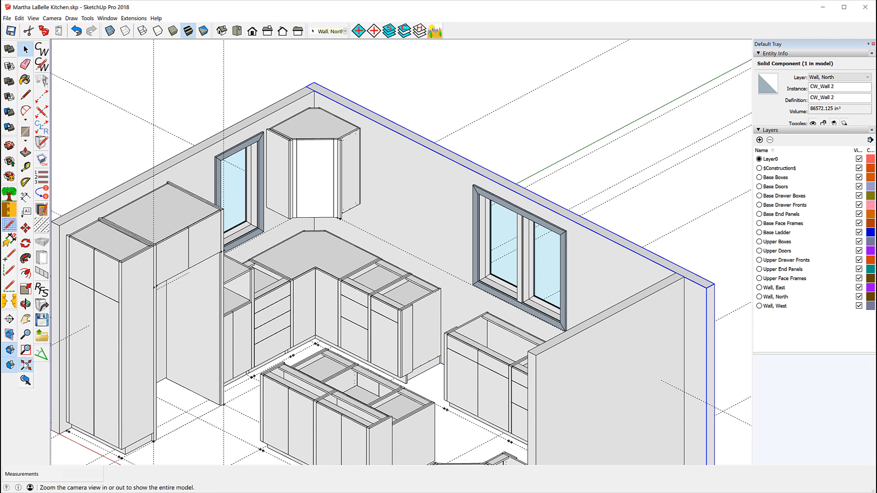
left_click(26, 379)
left_click(167, 101)
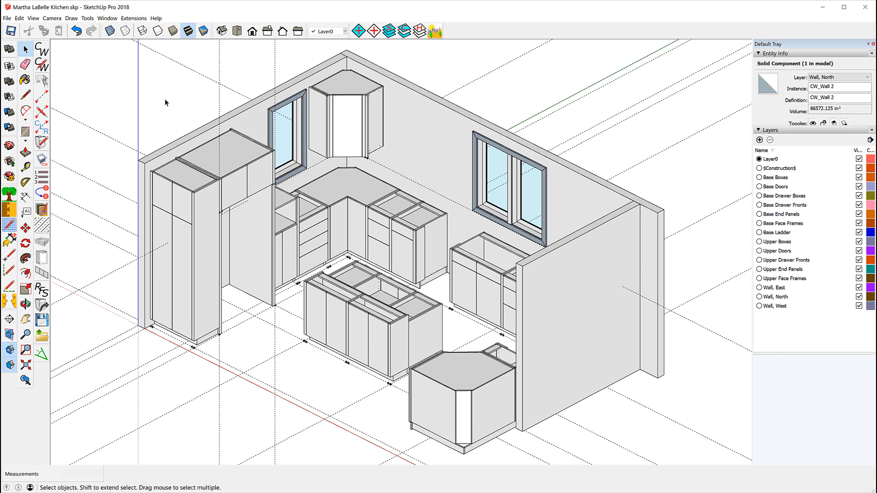